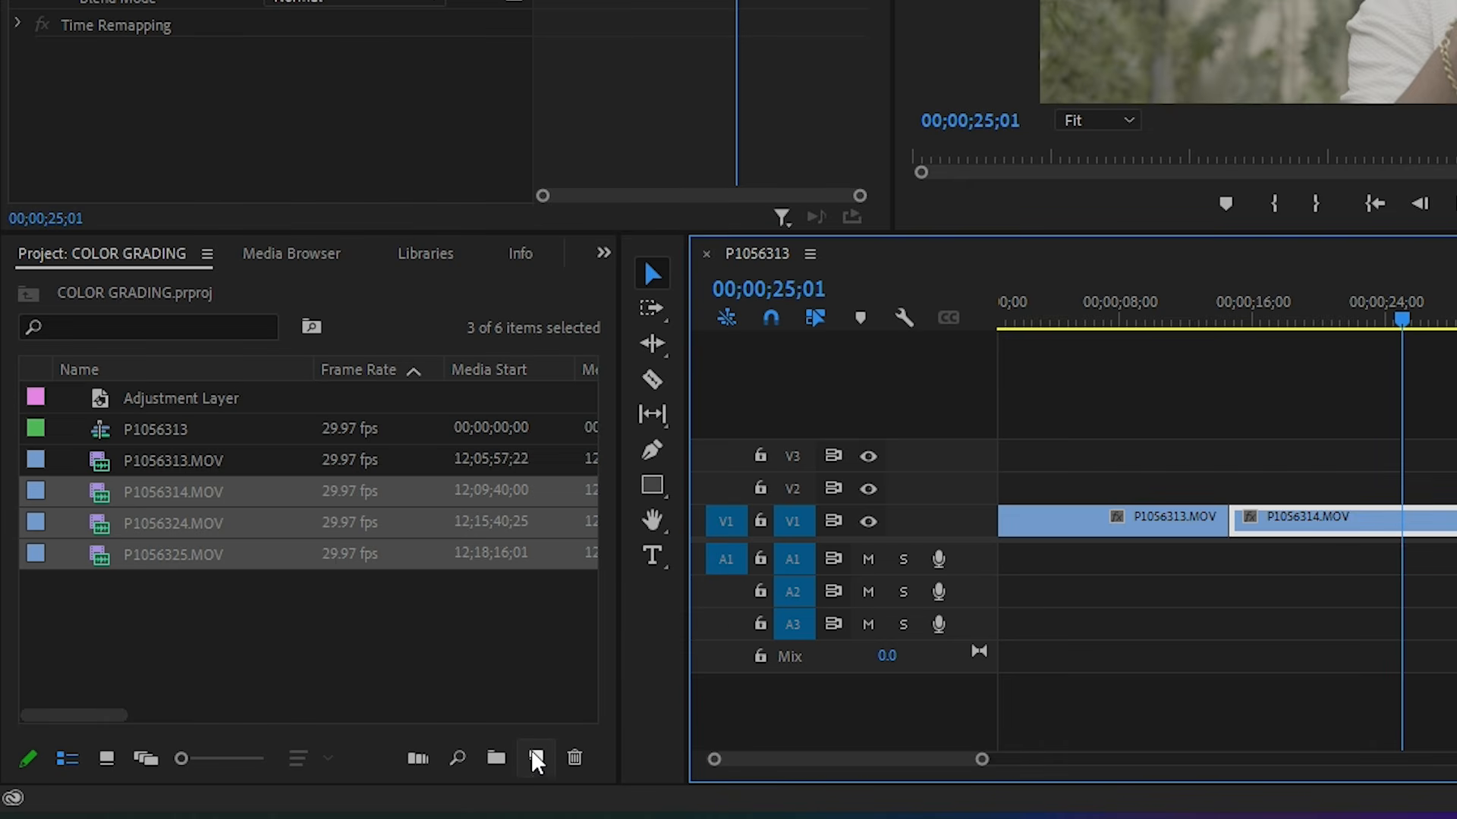
Step: Create a new adjustment layer at 3840 x 2160, 29.97 fps Drop-Frame, with square pixels
click(536, 759)
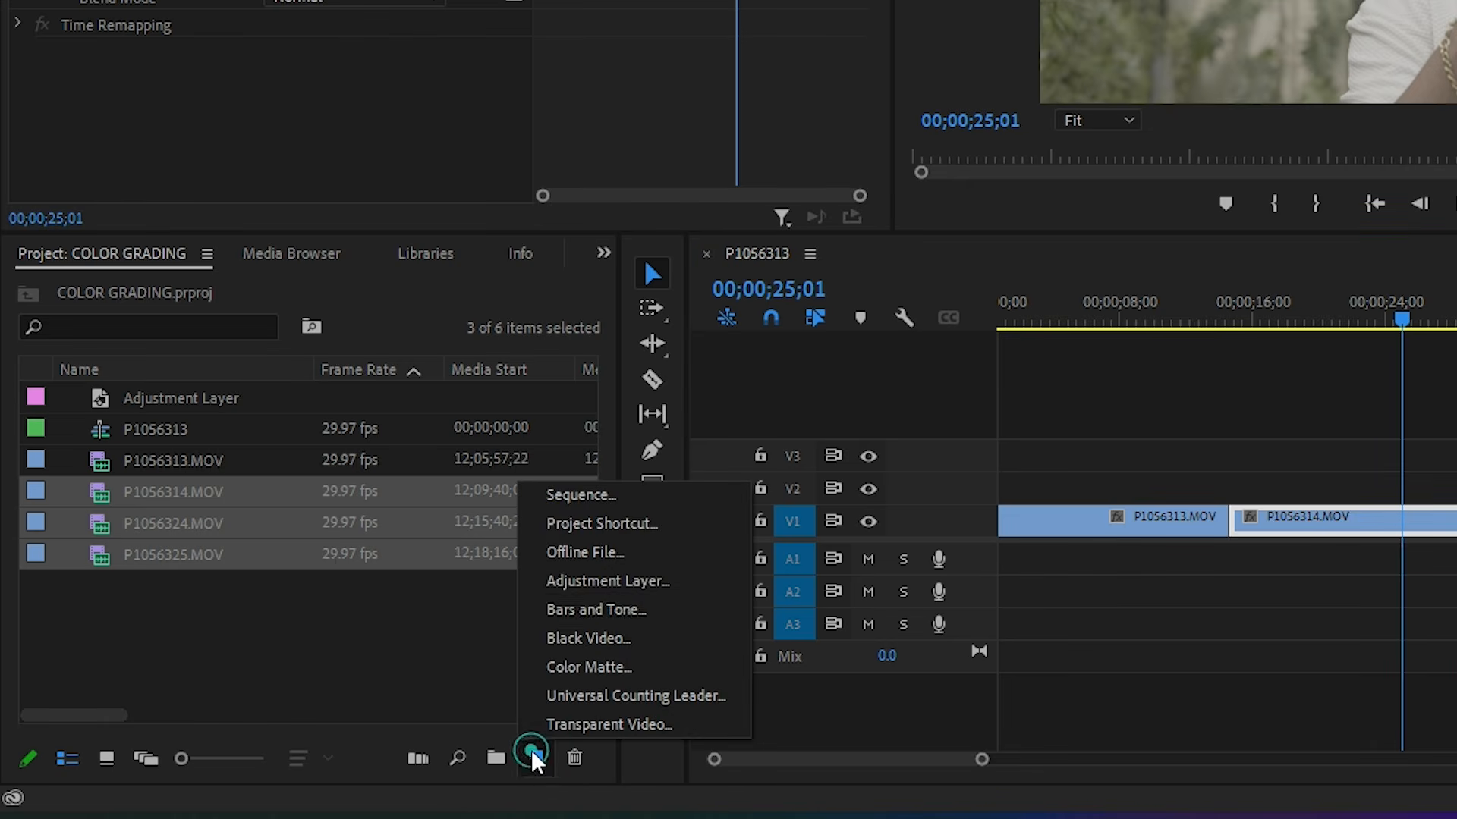
click(665, 582)
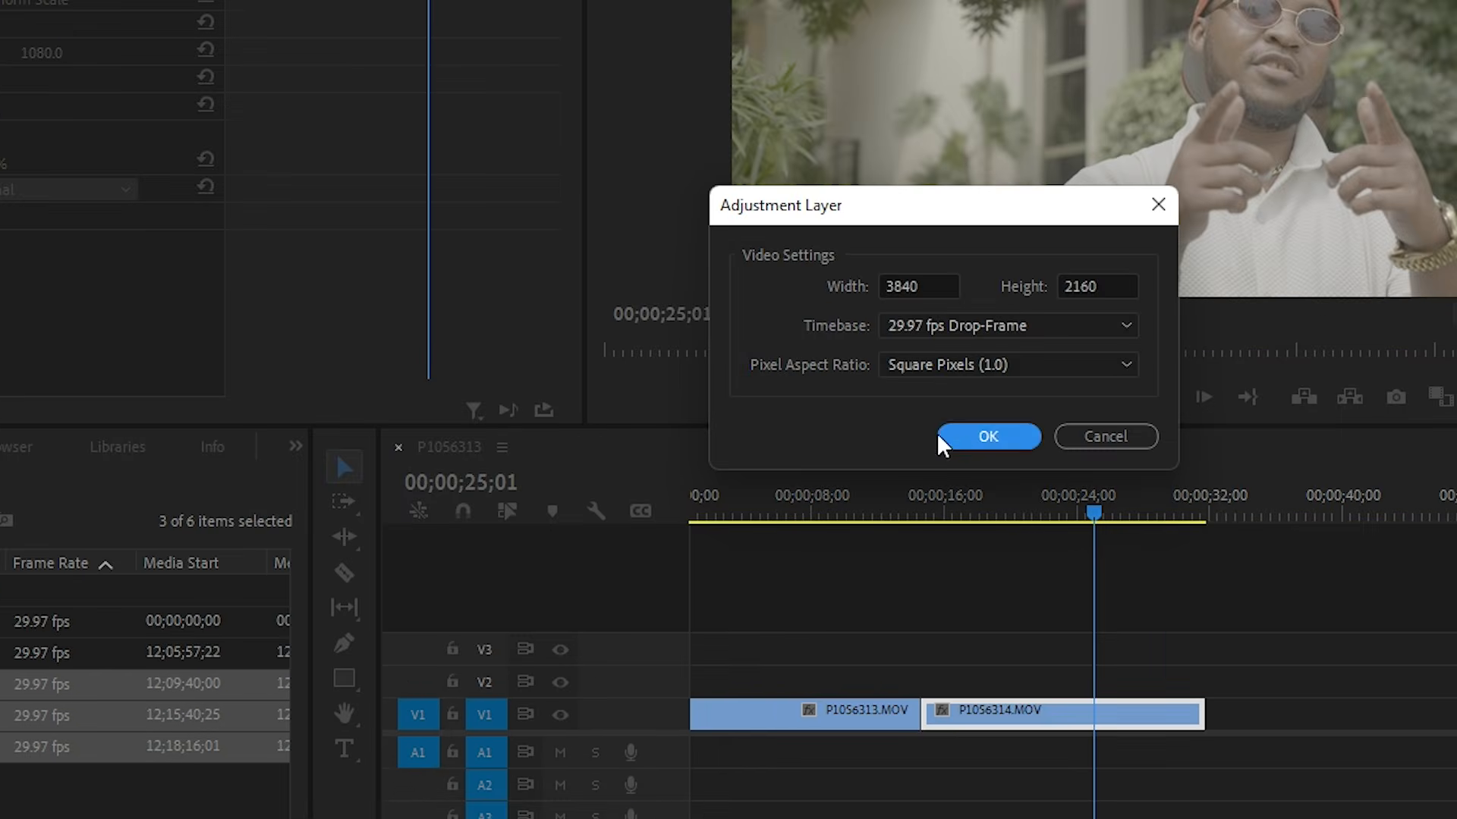
click(1291, 242)
Step: Place the new adjustment layer on V2 above P1056314.MOV, extend it to that clip's end, and select it
drag(133, 619, 1456, 670)
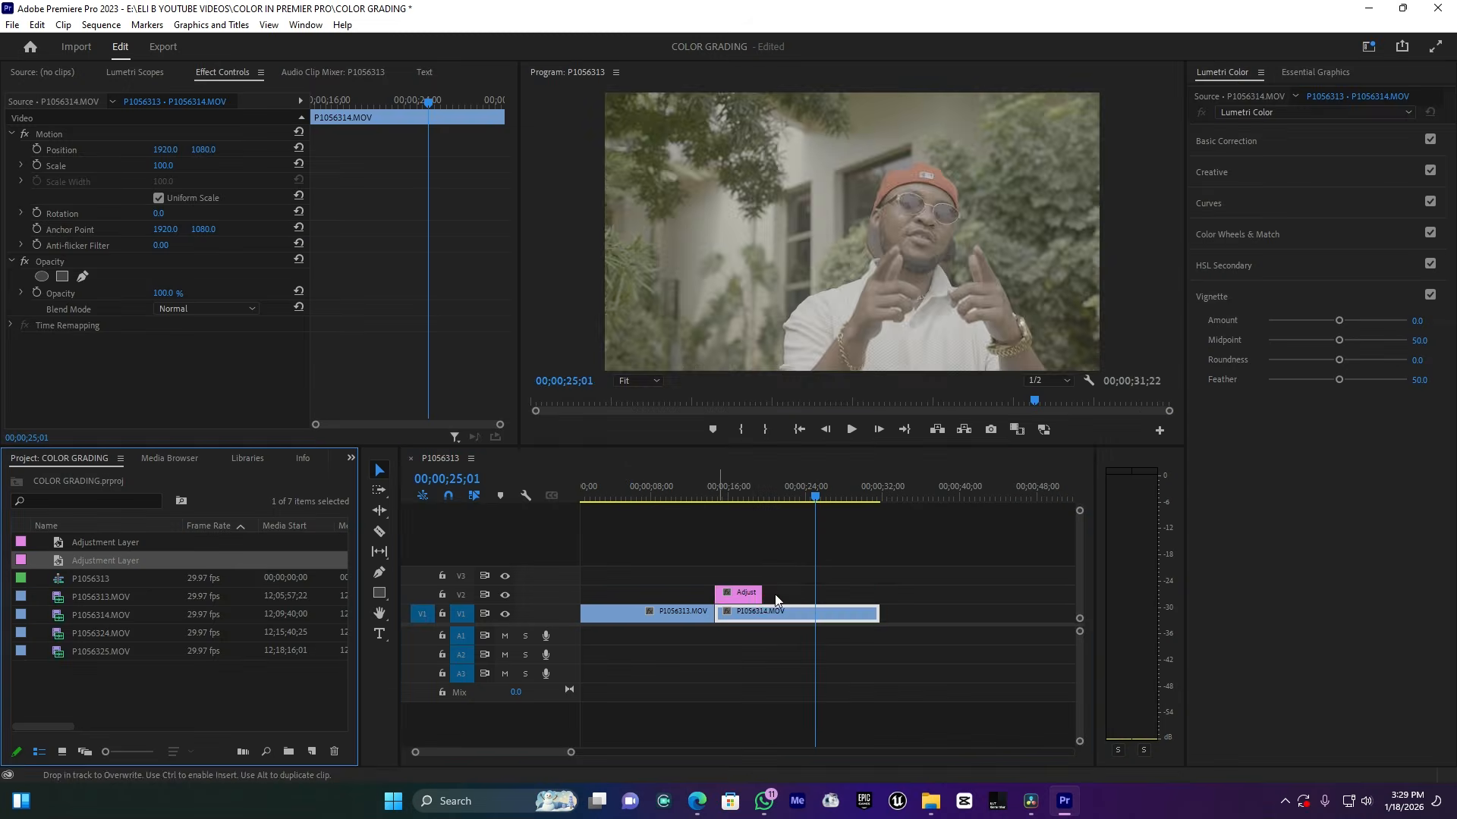
drag(871, 588, 879, 588)
click(778, 594)
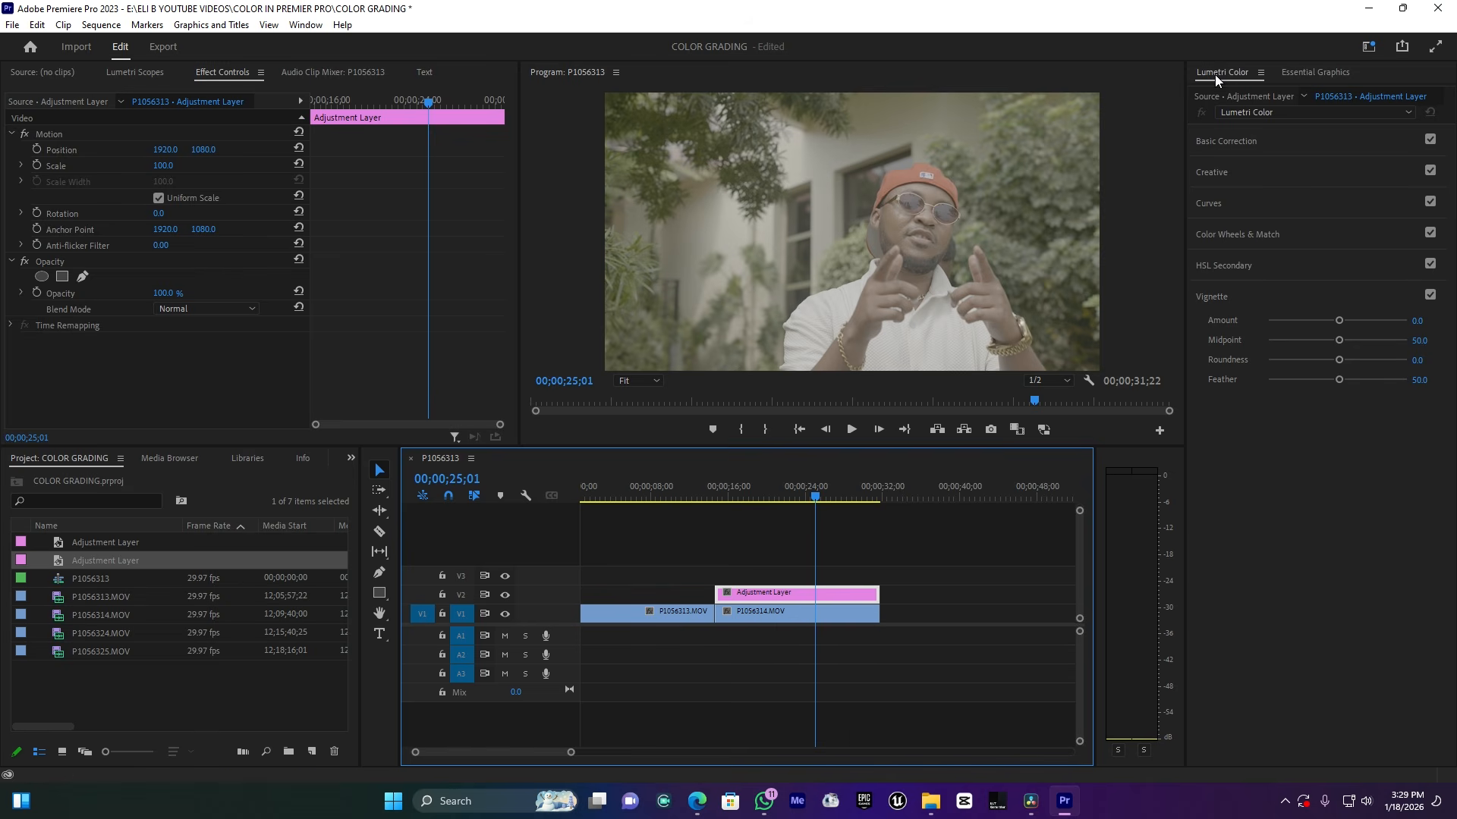
click(1366, 50)
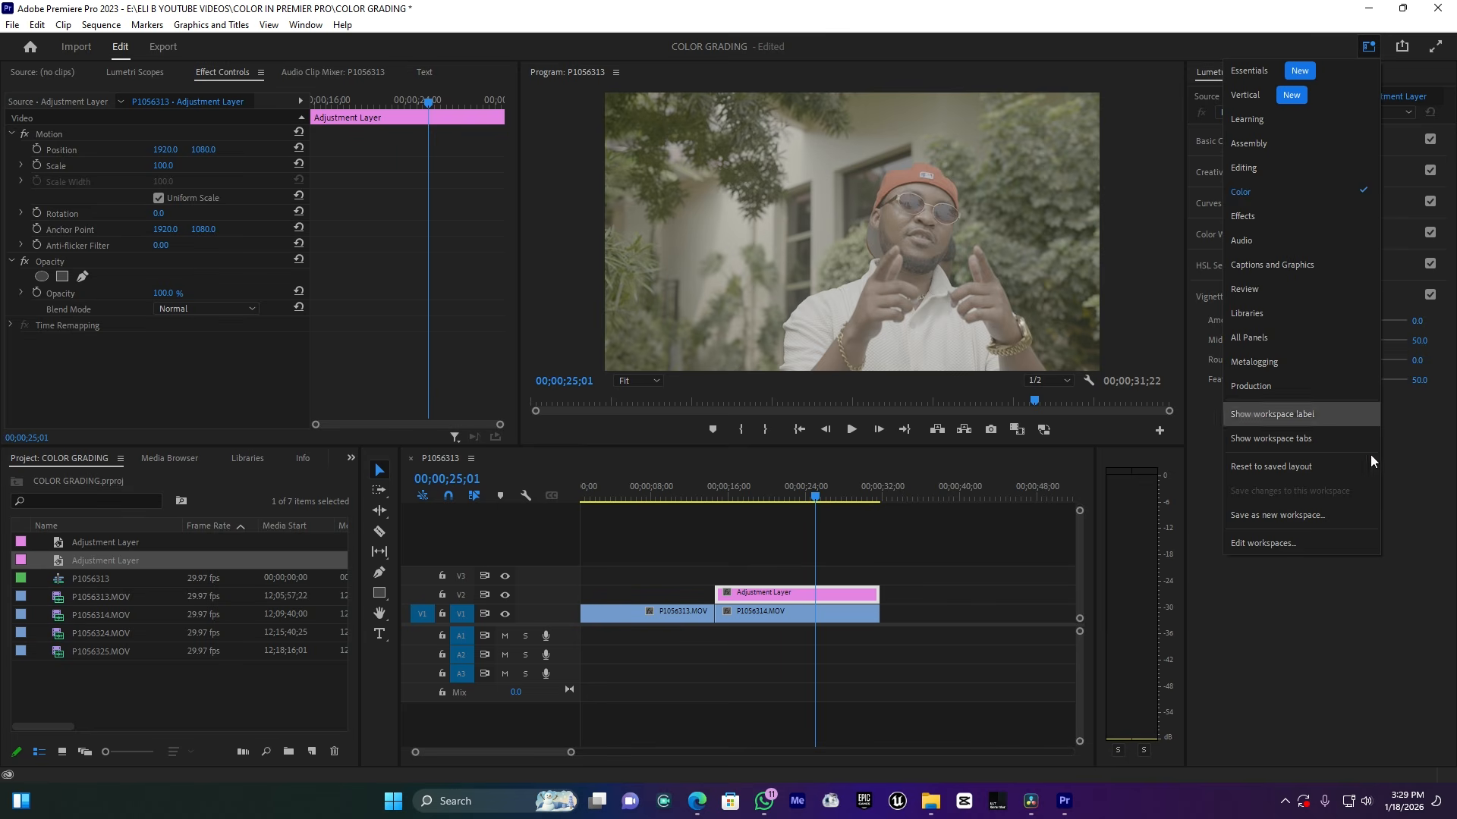
click(1412, 507)
click(1237, 265)
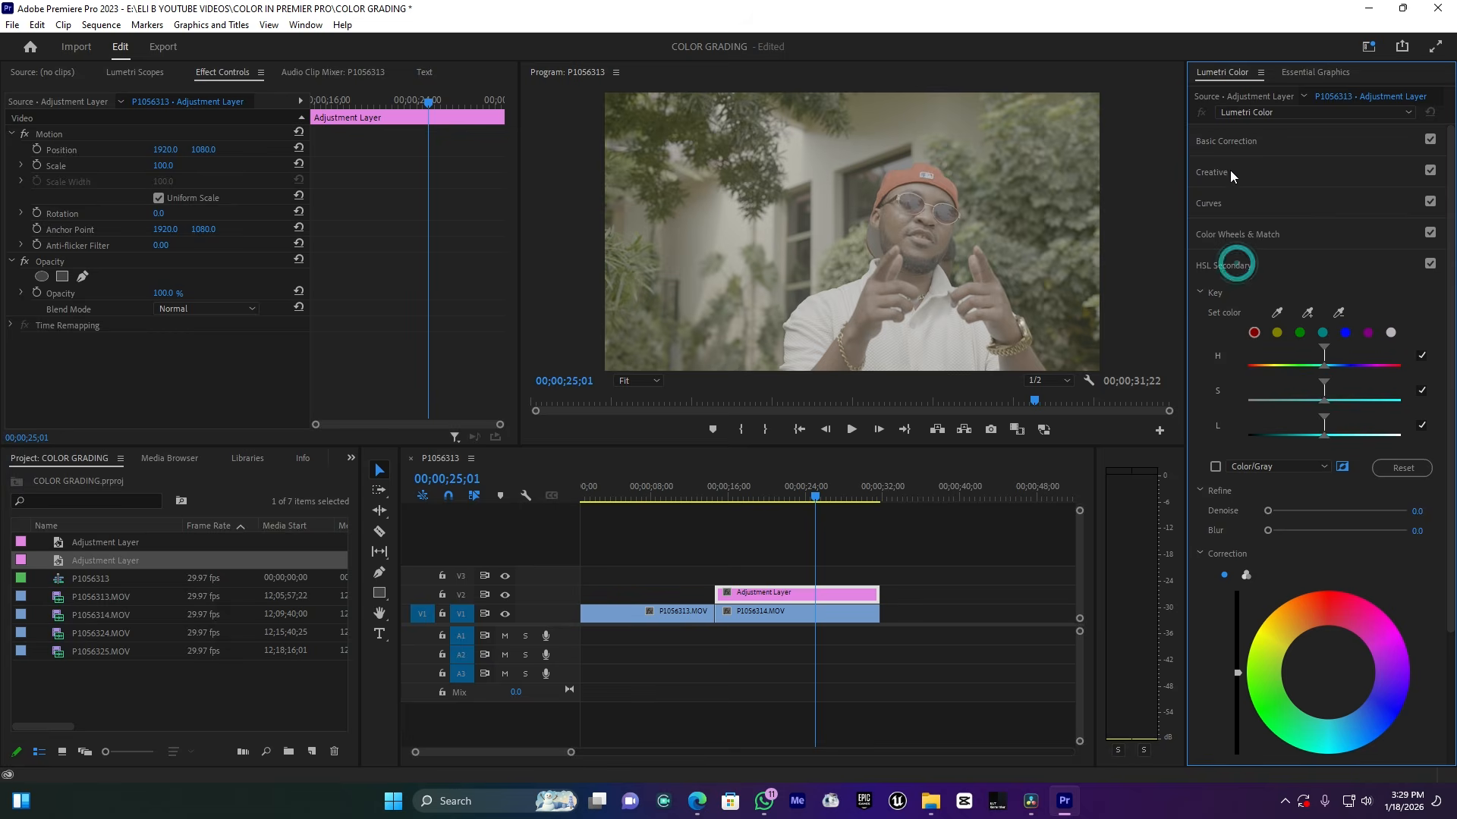
click(1232, 261)
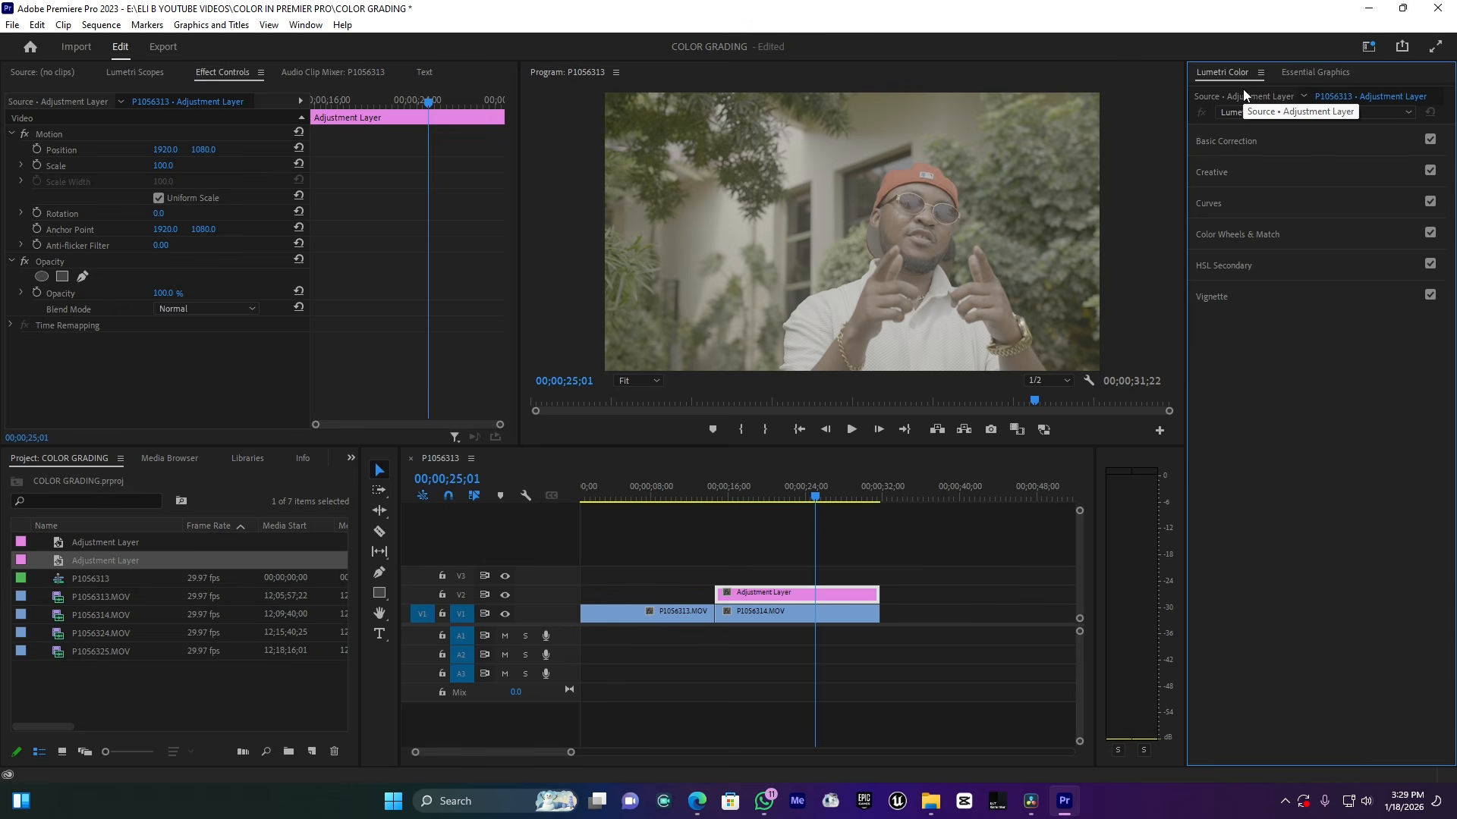
Step: Open Lumetri Color's Basic Correction section and enlarge the program monitor for a bigger preview
click(1241, 133)
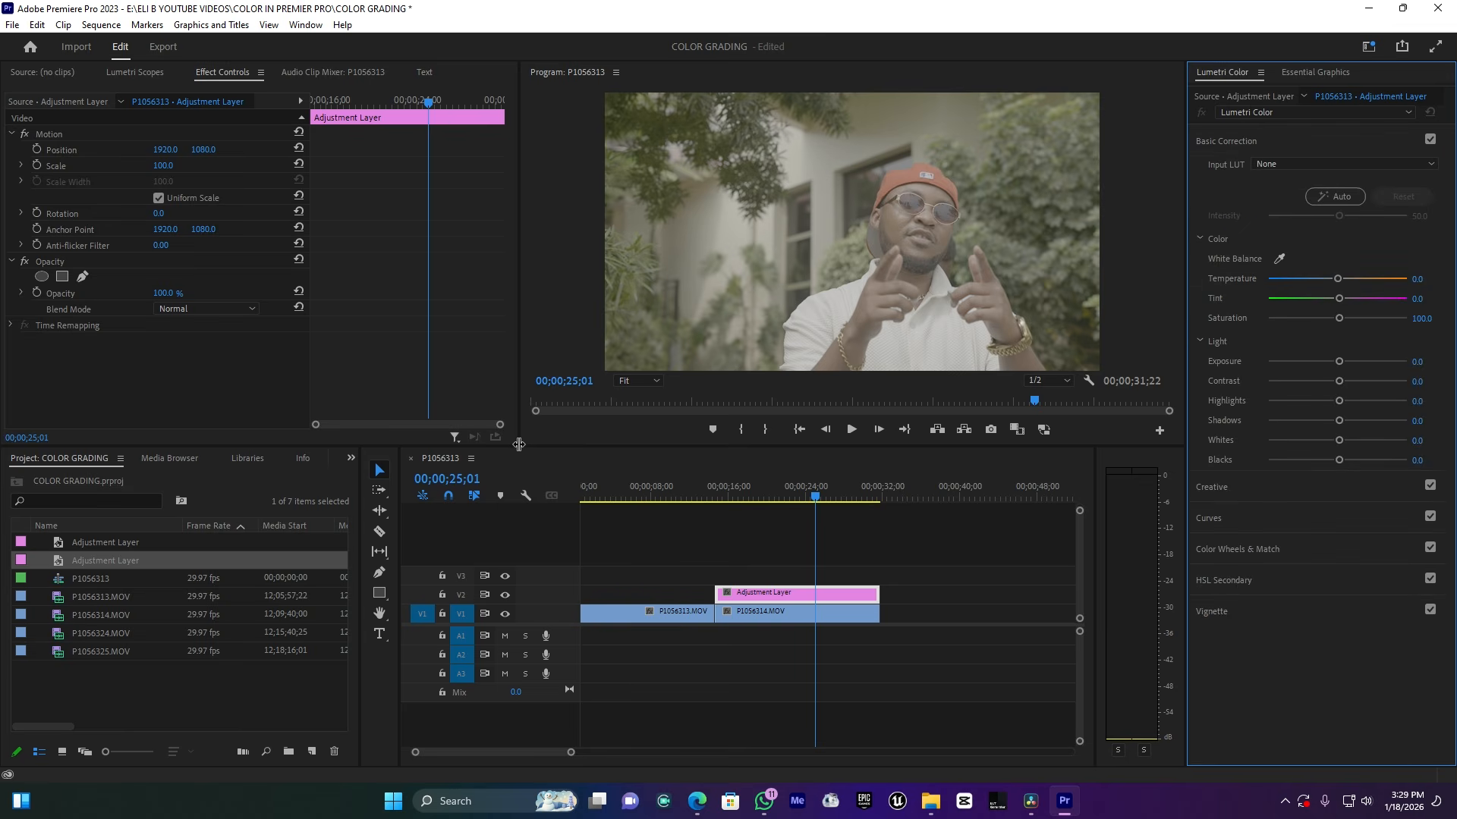
drag(519, 445, 295, 561)
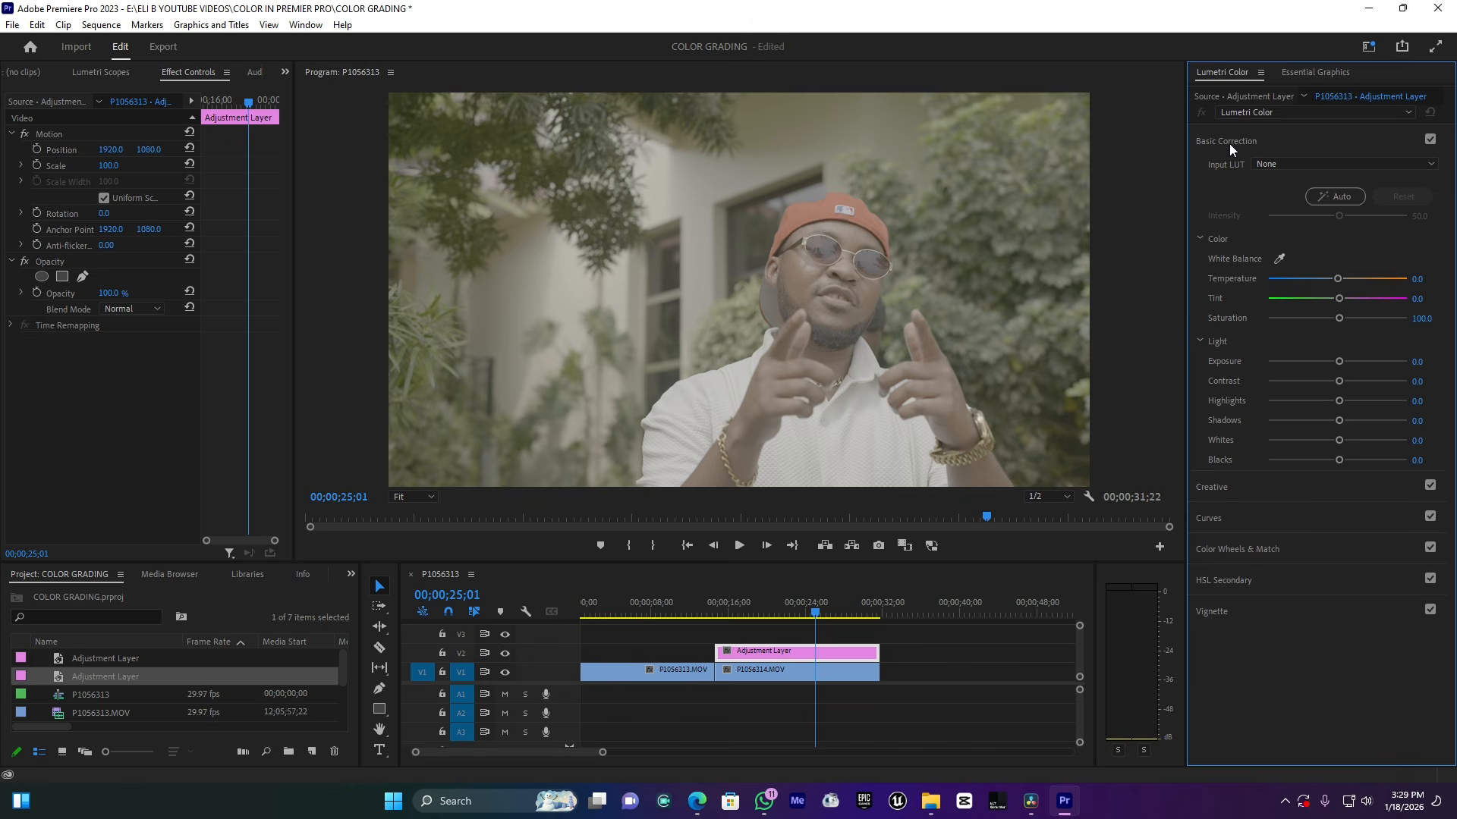
Step: Try Contrast at 100 and Blacks at about -97.8 in Basic Correction, undo both changes, and close the section
drag(1345, 381, 1401, 381)
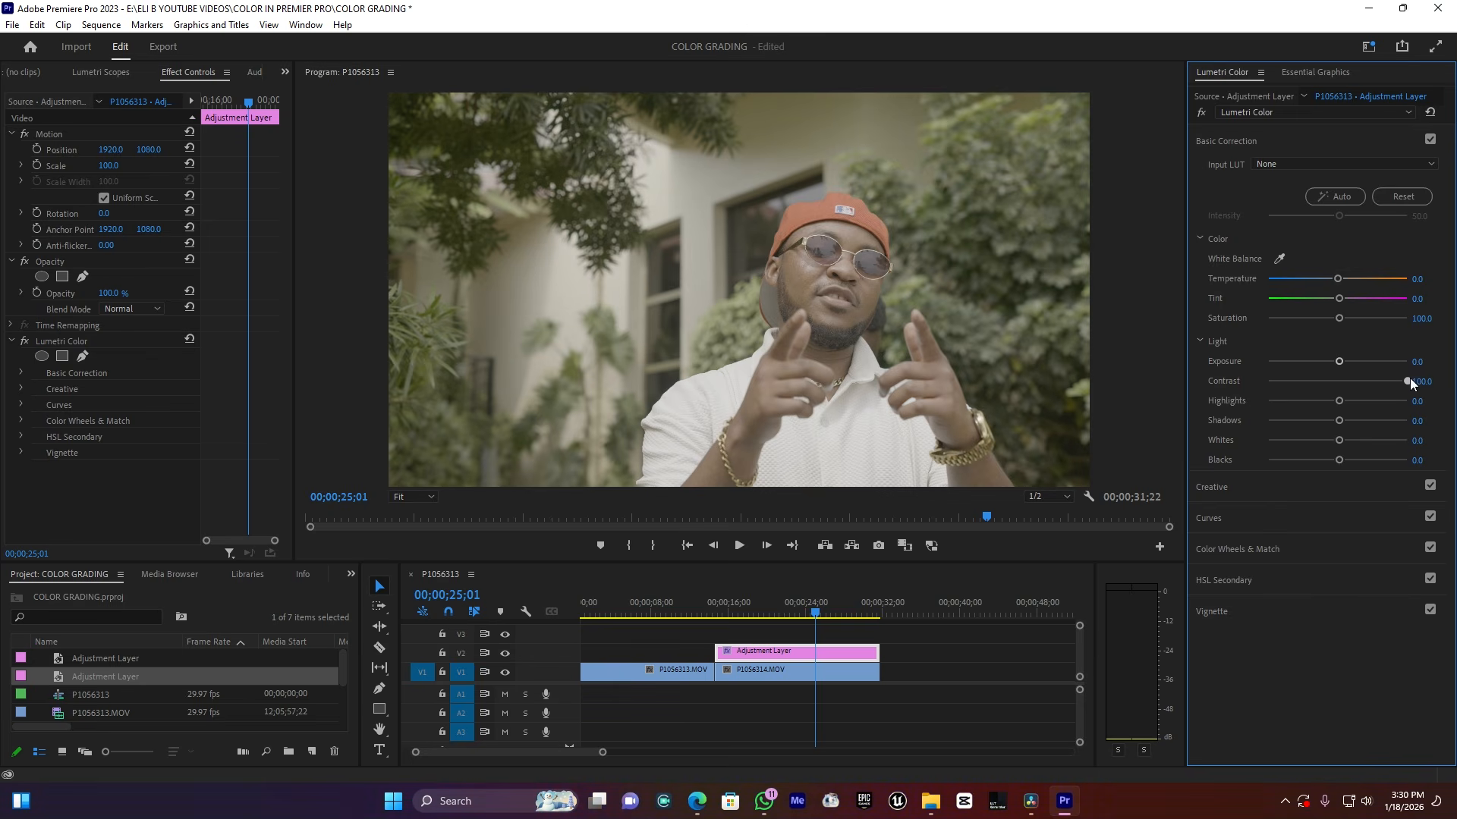
drag(1296, 456, 1268, 461)
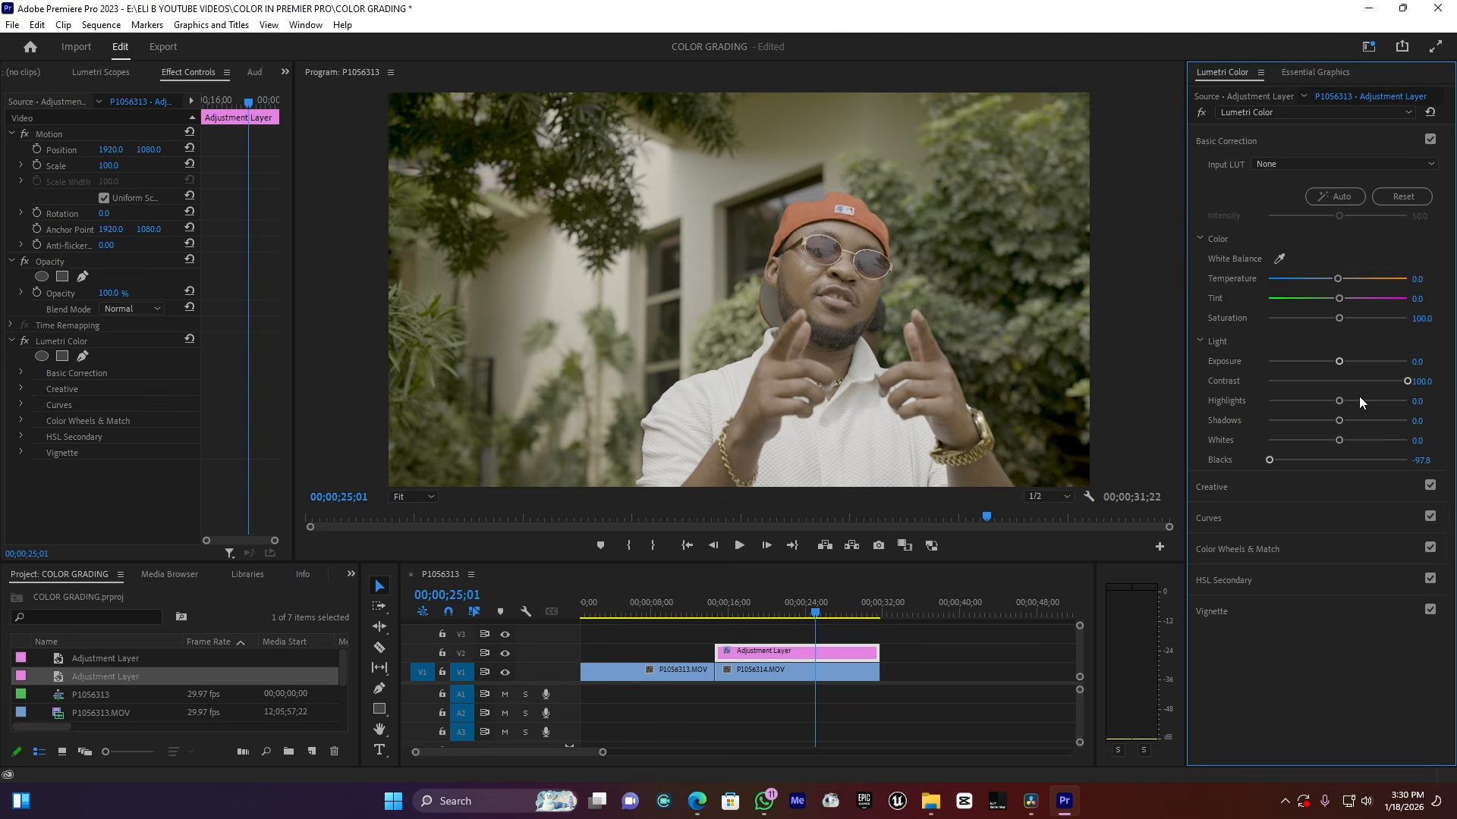
key(ctrl+z)
key(ctrl+z)
key(ctrl+z)
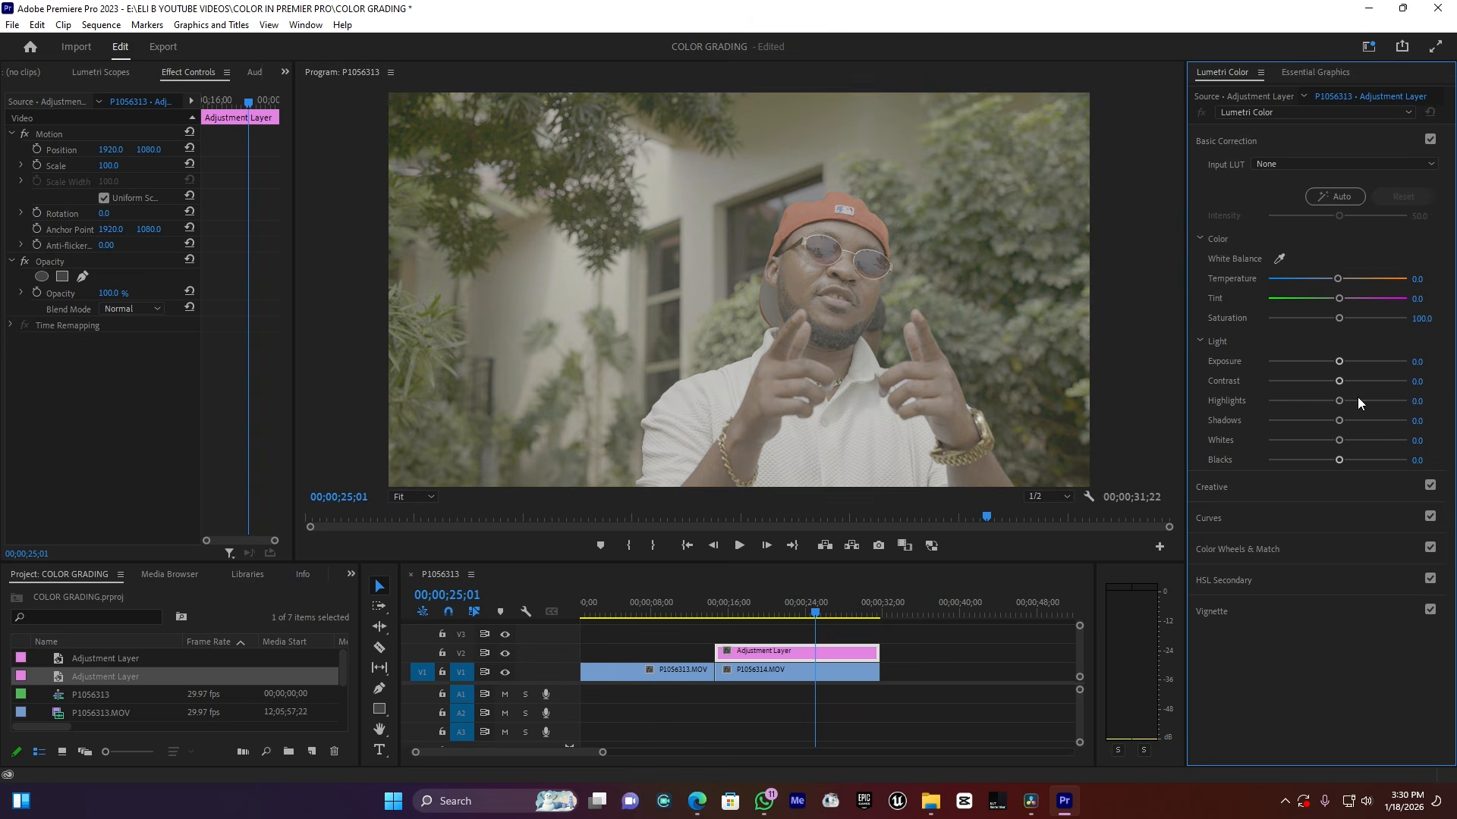
click(1230, 136)
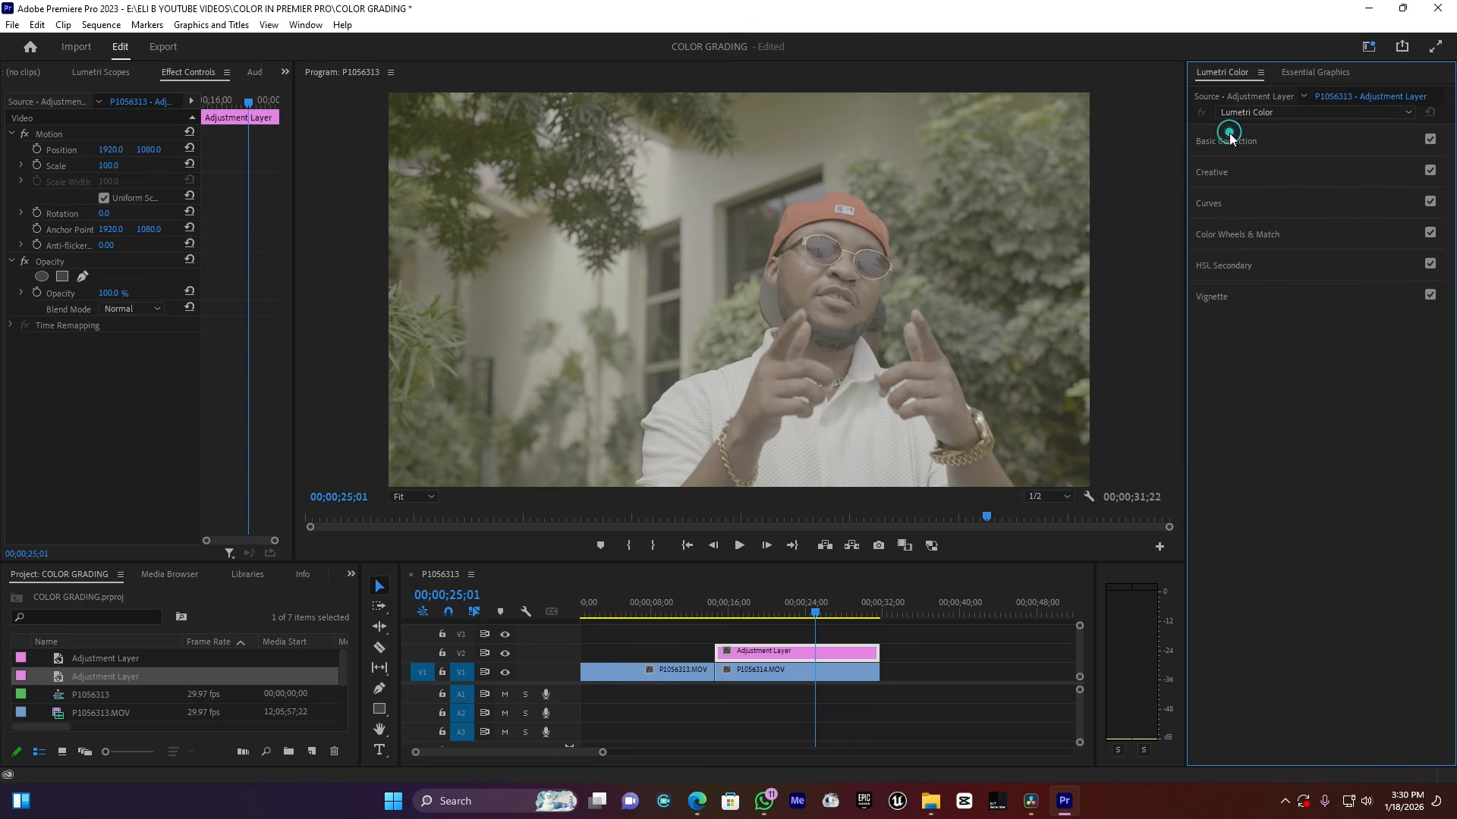
Step: Shape the white RGB curve into an S: pull both endpoints inward, lower a shadow point, and raise a highlight point
click(1229, 202)
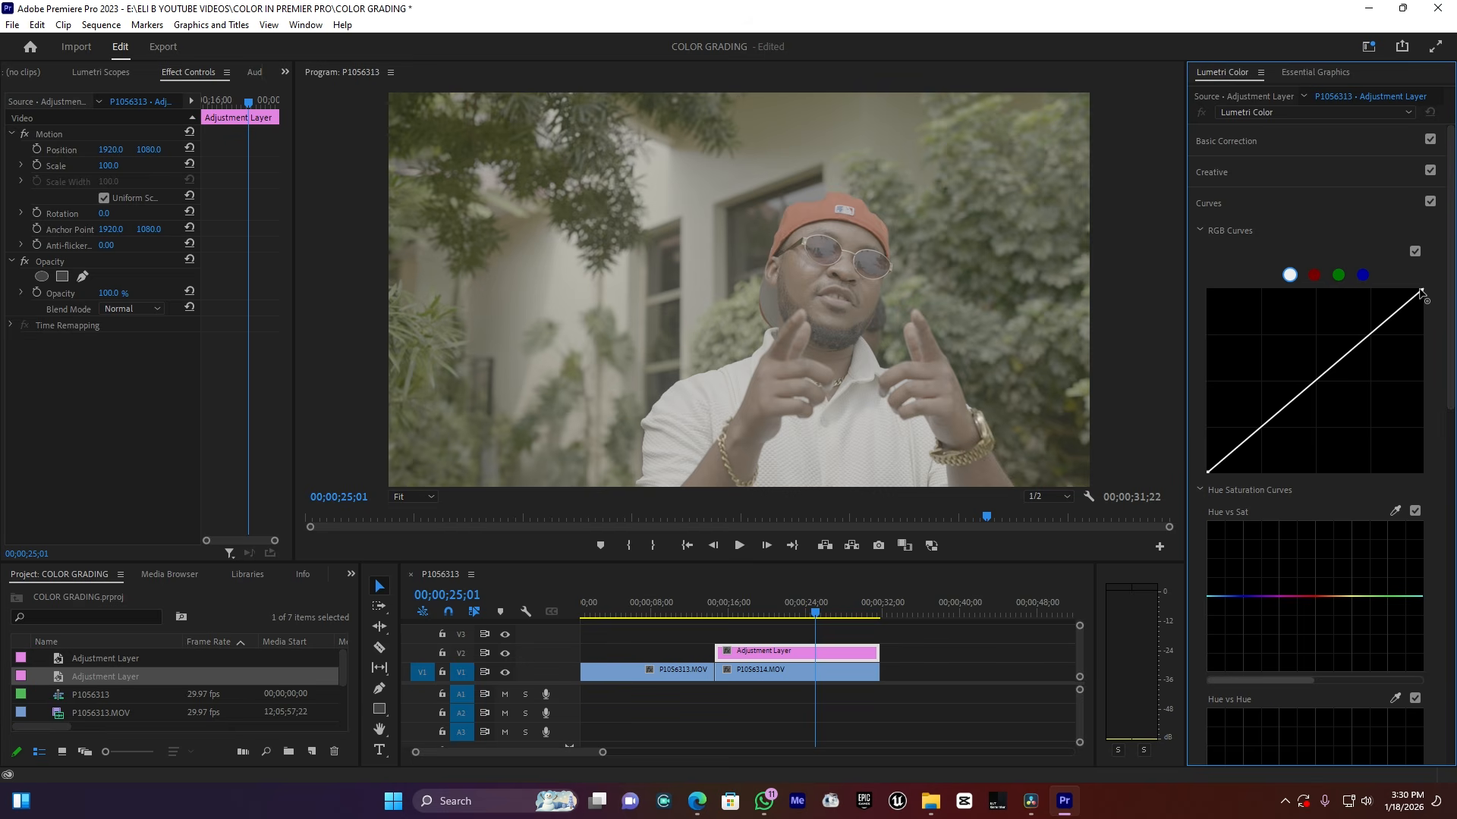
drag(1422, 293, 1390, 291)
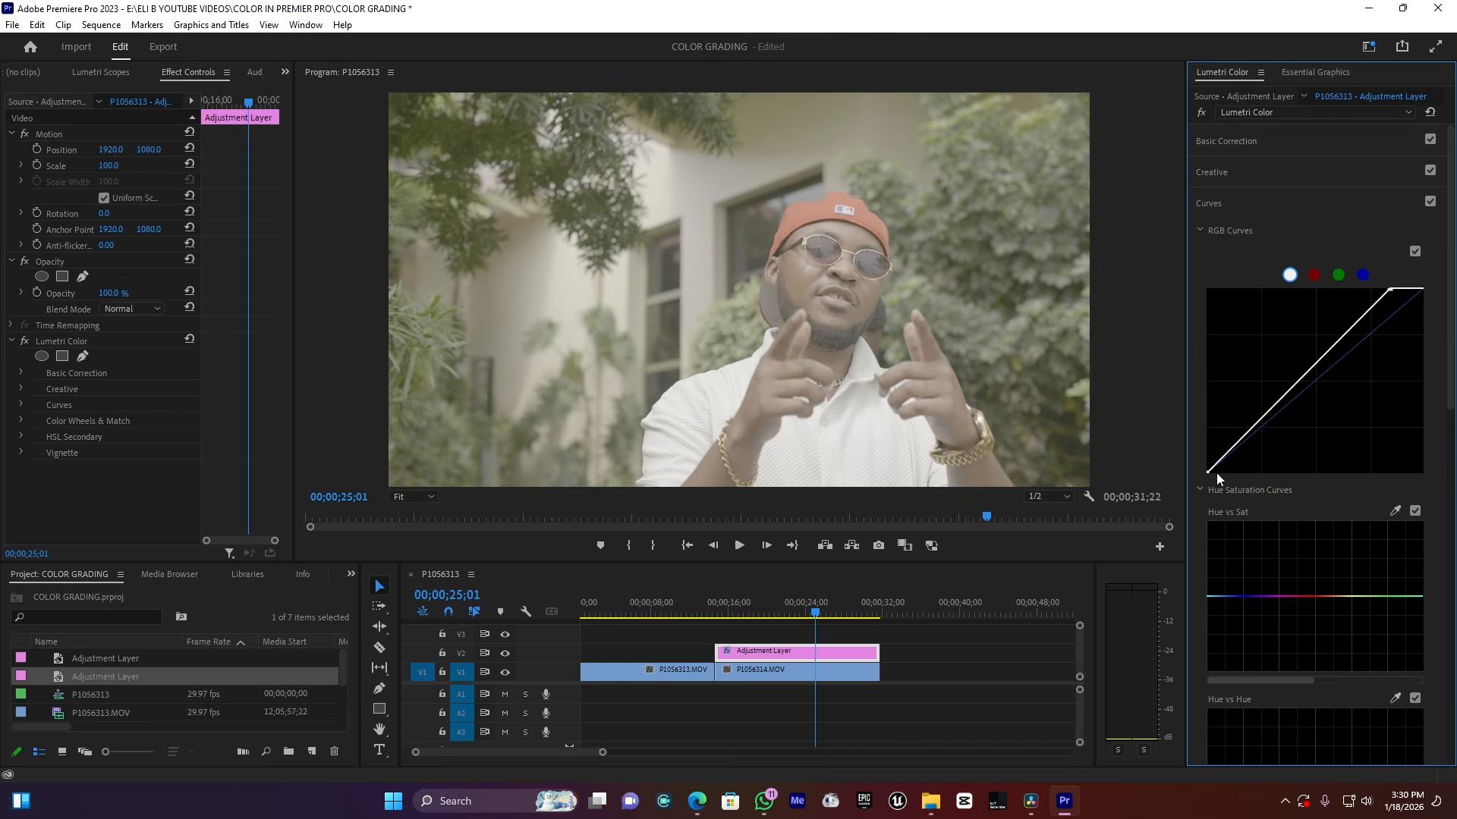
drag(1208, 472, 1236, 474)
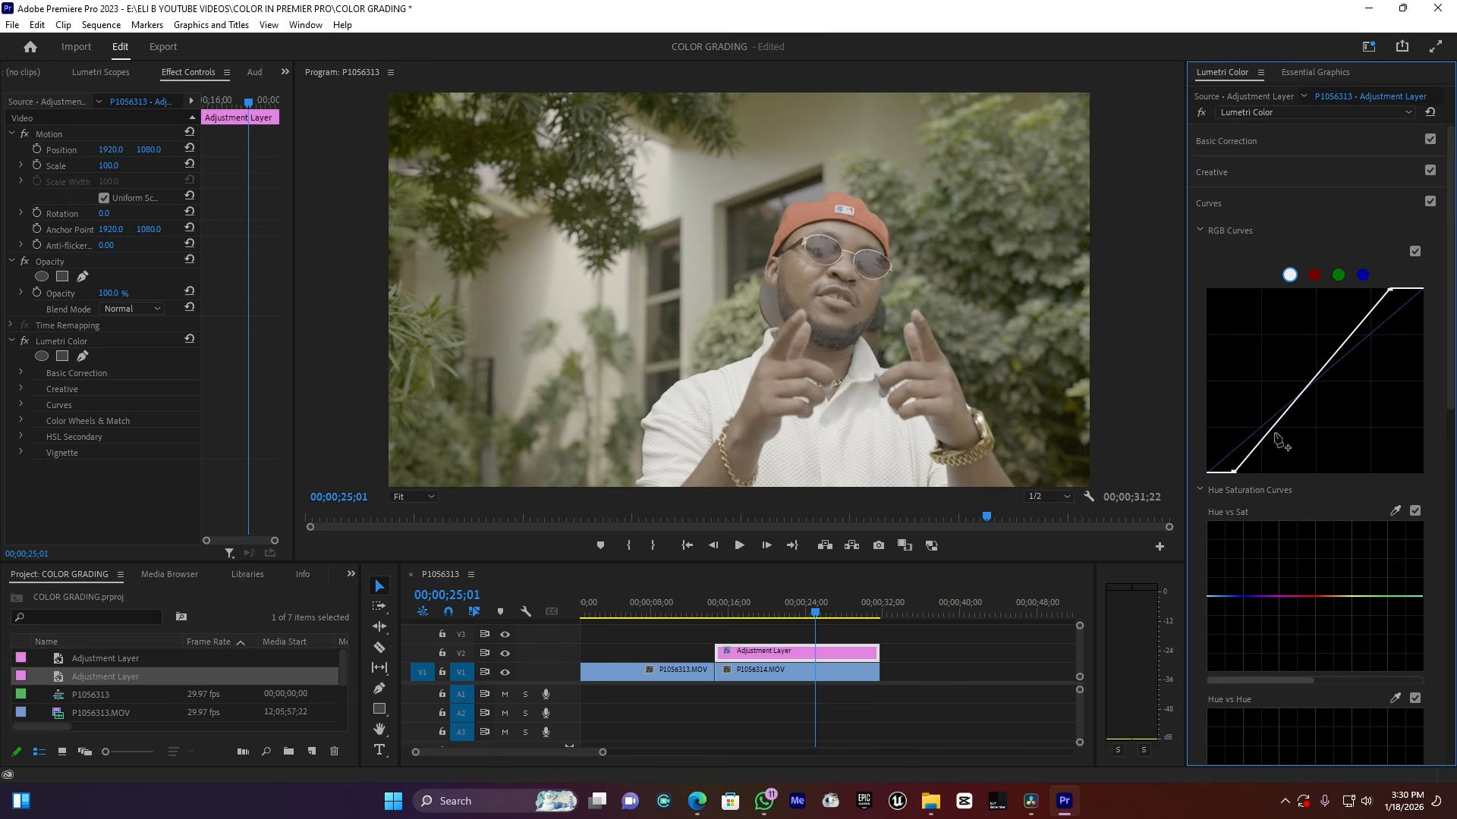
drag(1270, 431, 1275, 439)
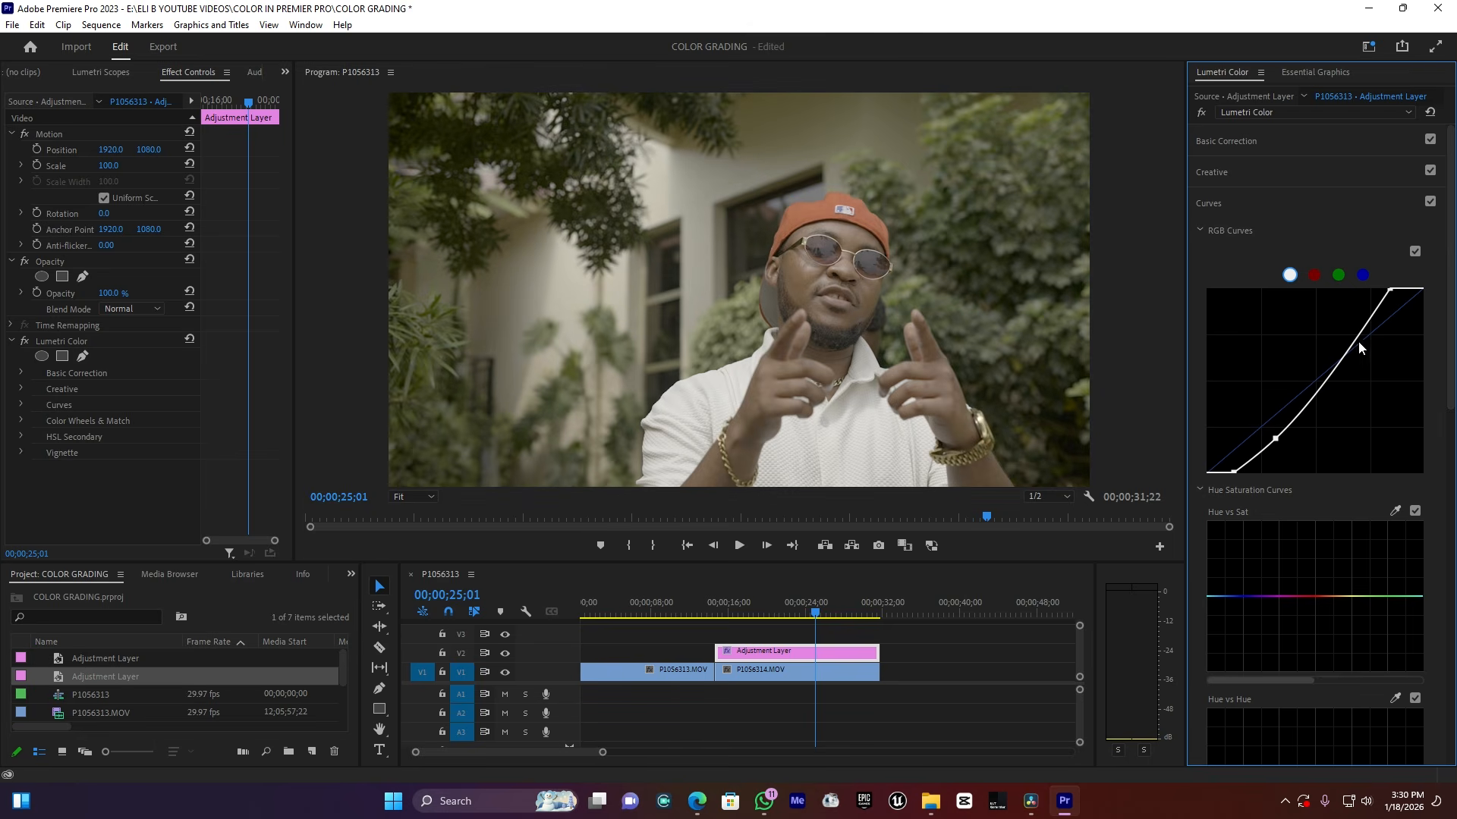
drag(1358, 349, 1343, 332)
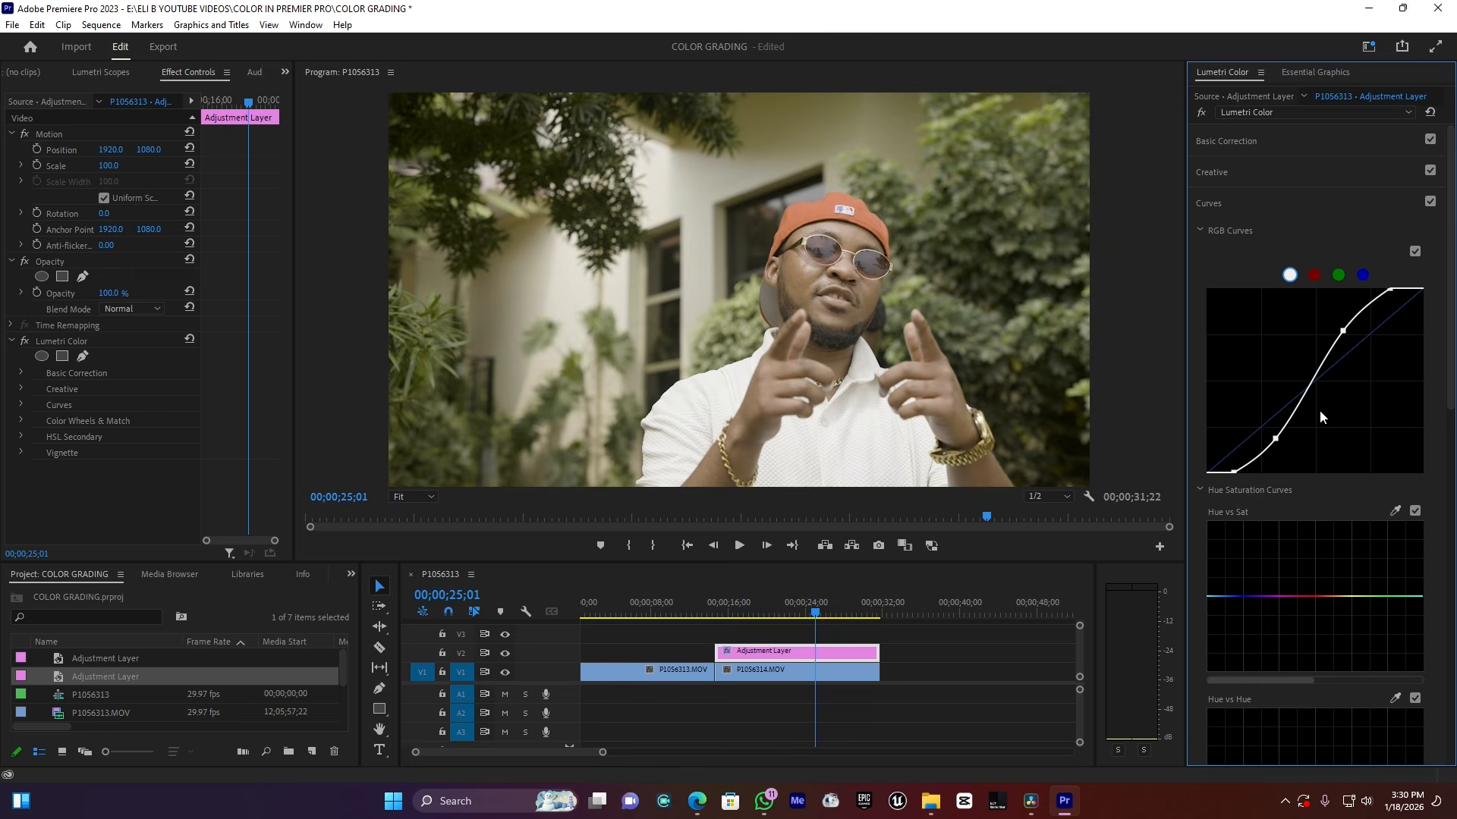
Step: Refine the RGB curve by lowering the shadow point slightly and raising the highlight point slightly
click(1276, 443)
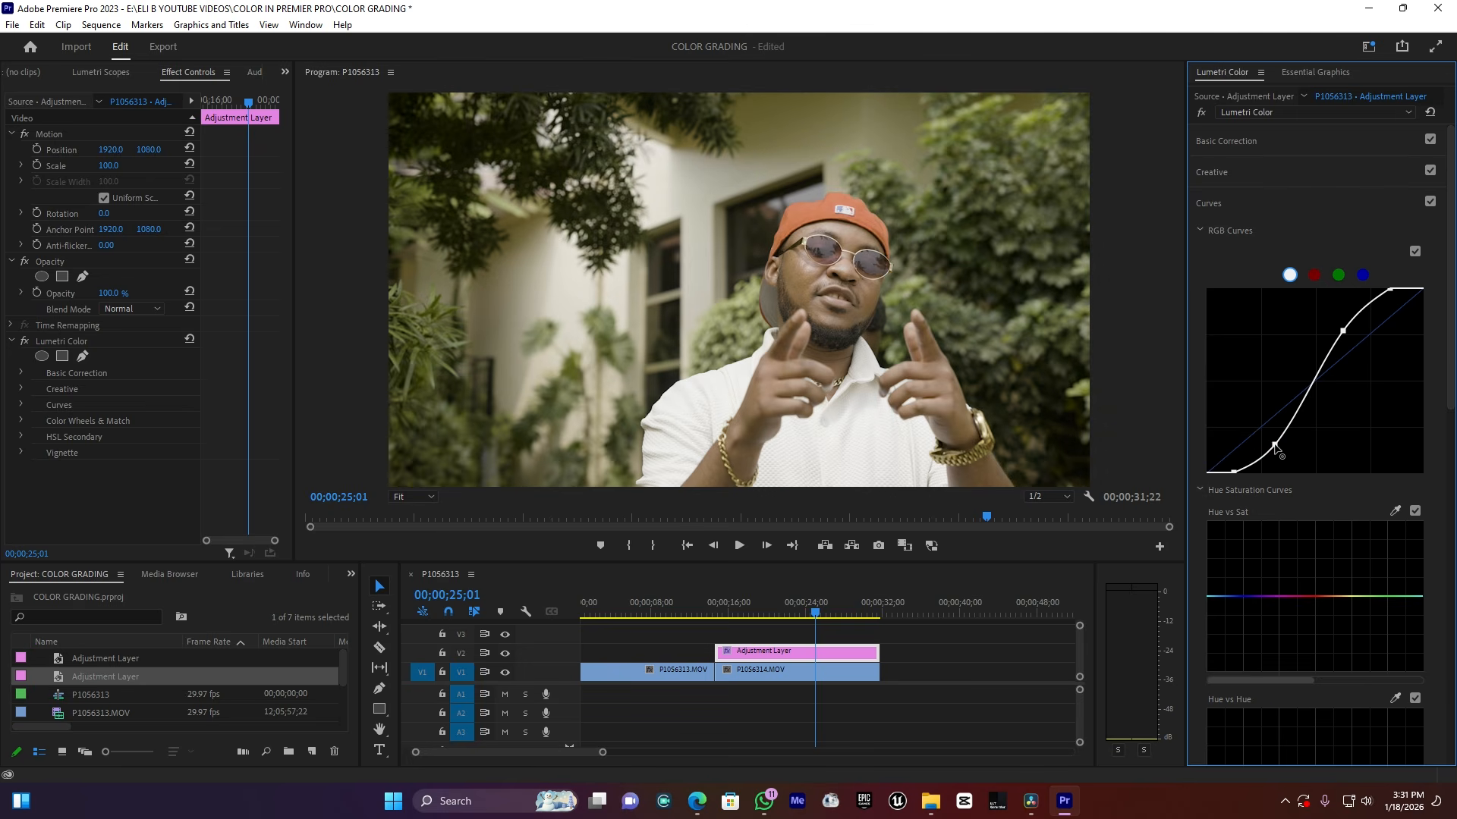
drag(1275, 447, 1271, 446)
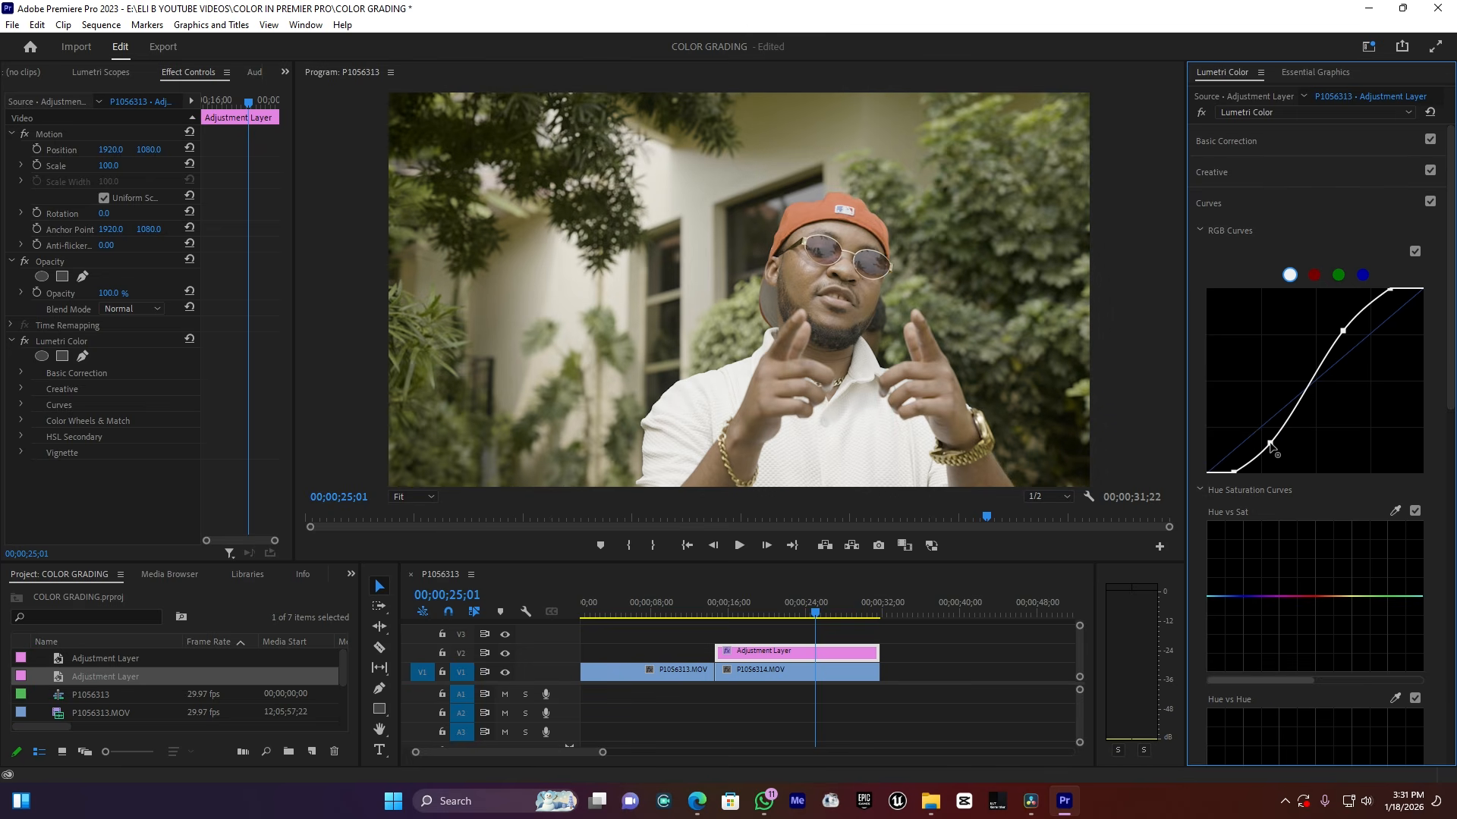
click(1343, 330)
drag(1347, 323, 1348, 325)
Step: Show the Lumetri Scopes at a larger size and use them to fine-tune the RGB curve's highlight point below clipping
click(112, 73)
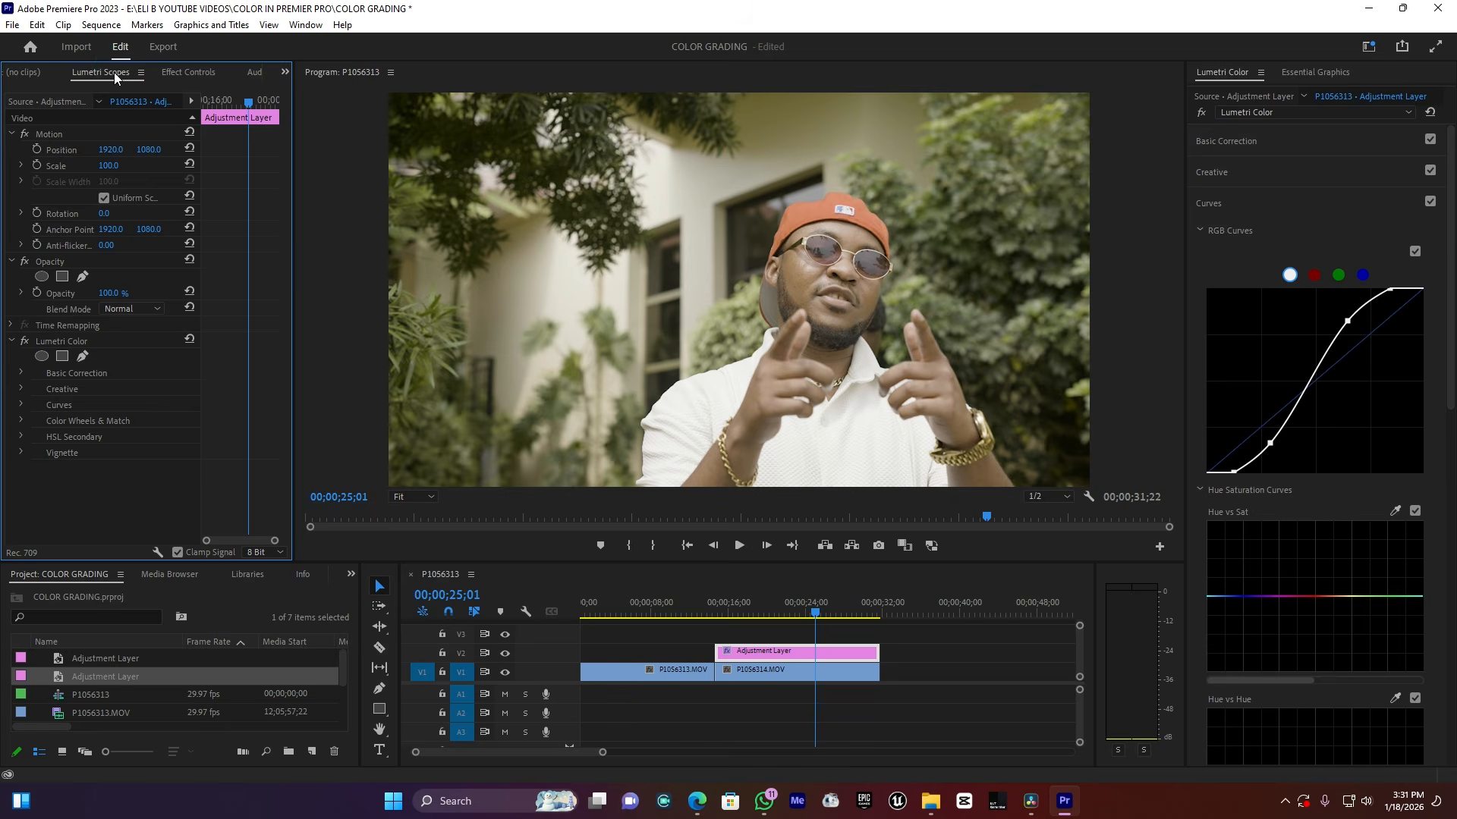
drag(293, 191, 496, 189)
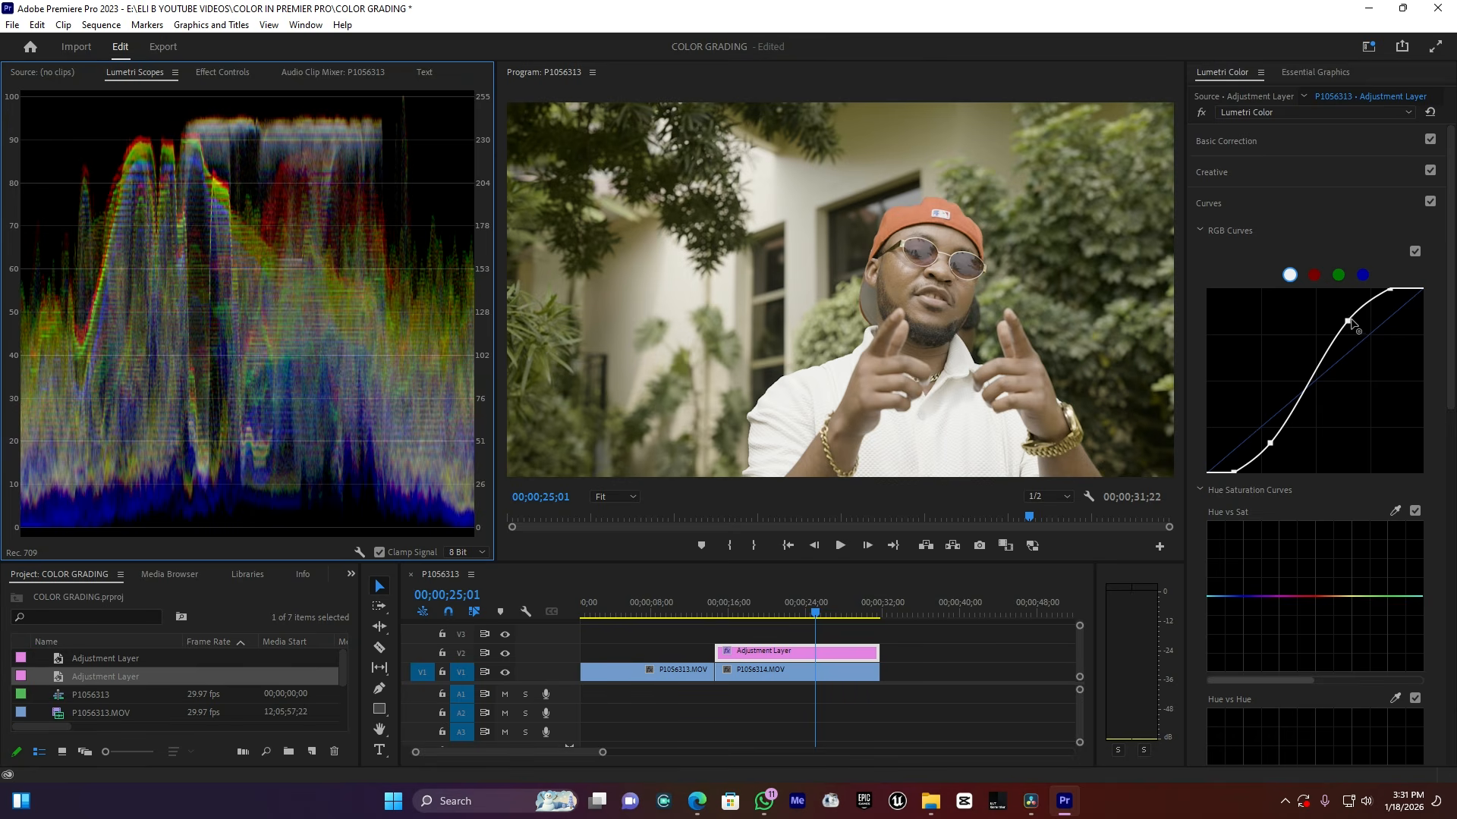
drag(1349, 323, 1339, 311)
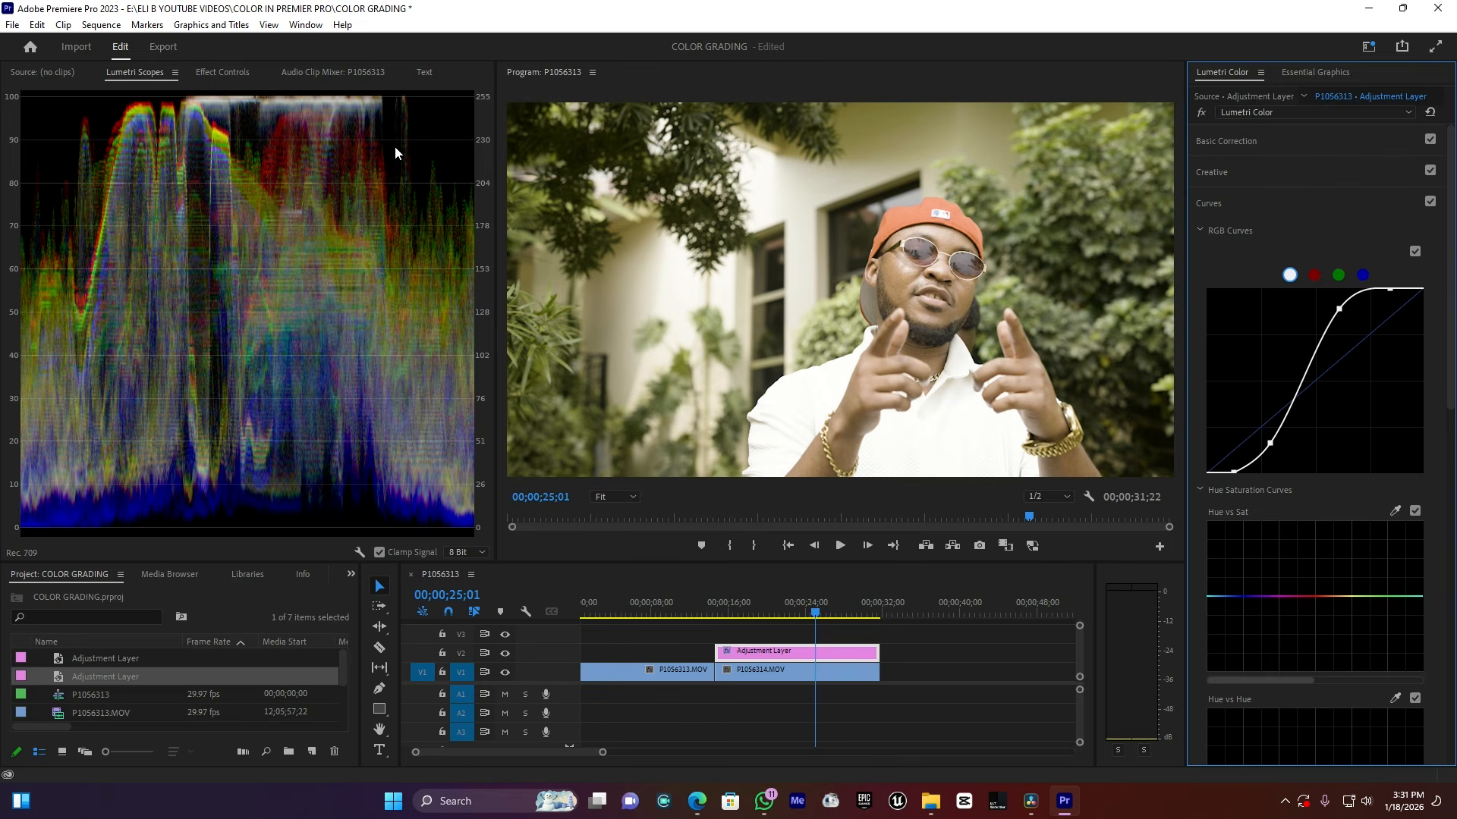
key(ctrl+z)
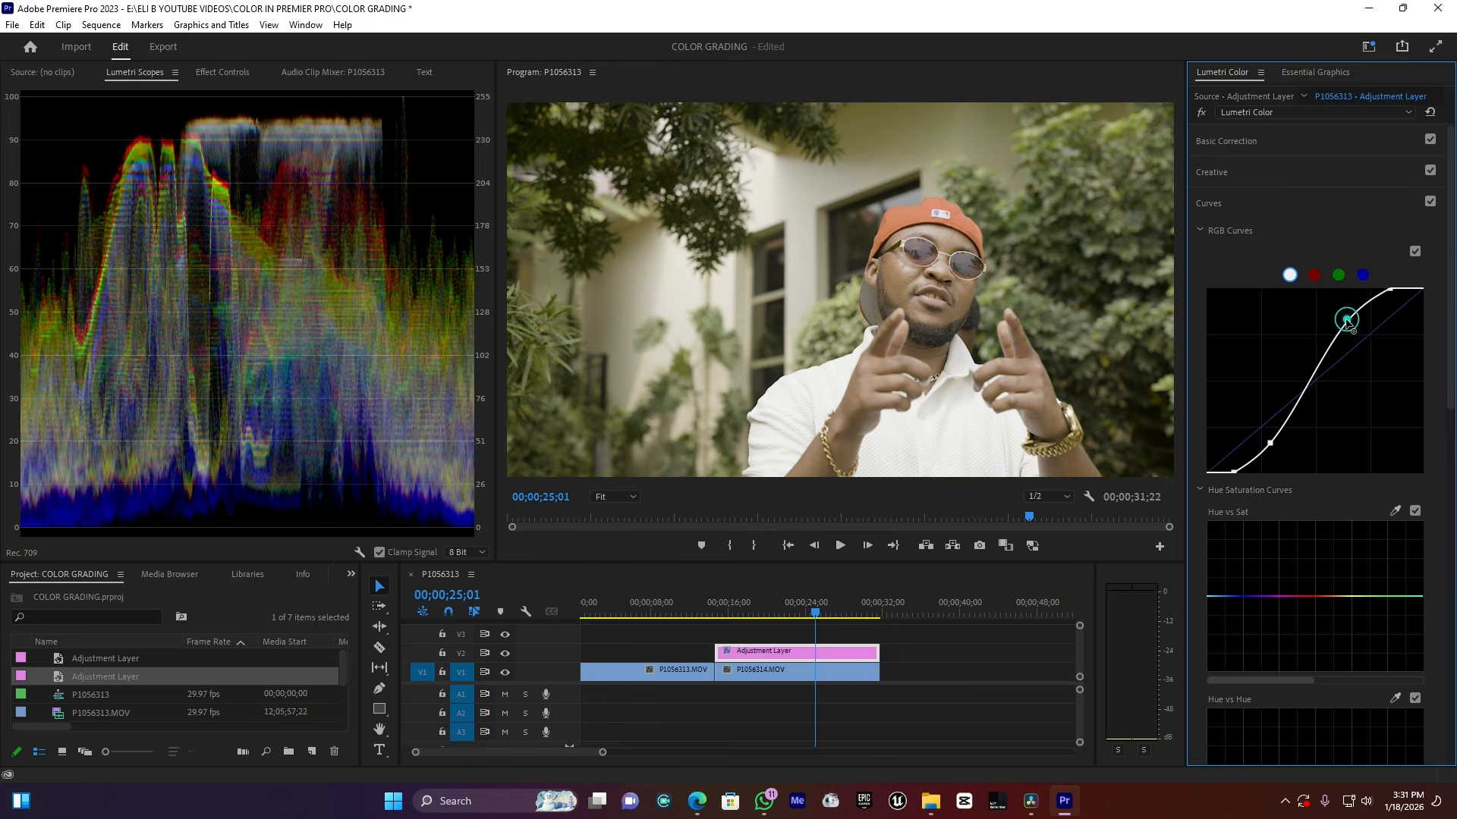
drag(1348, 322, 1343, 321)
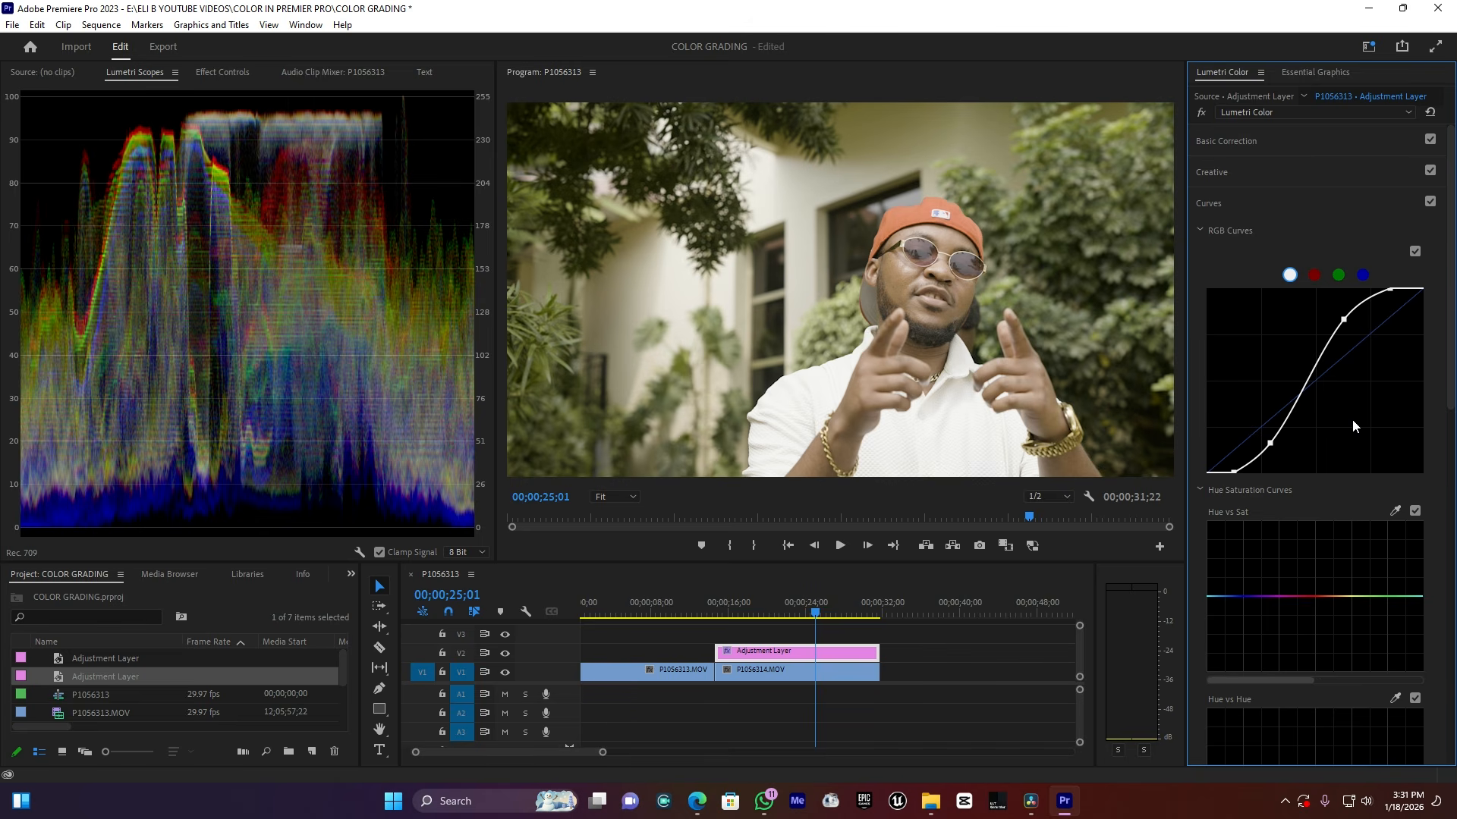
click(1208, 203)
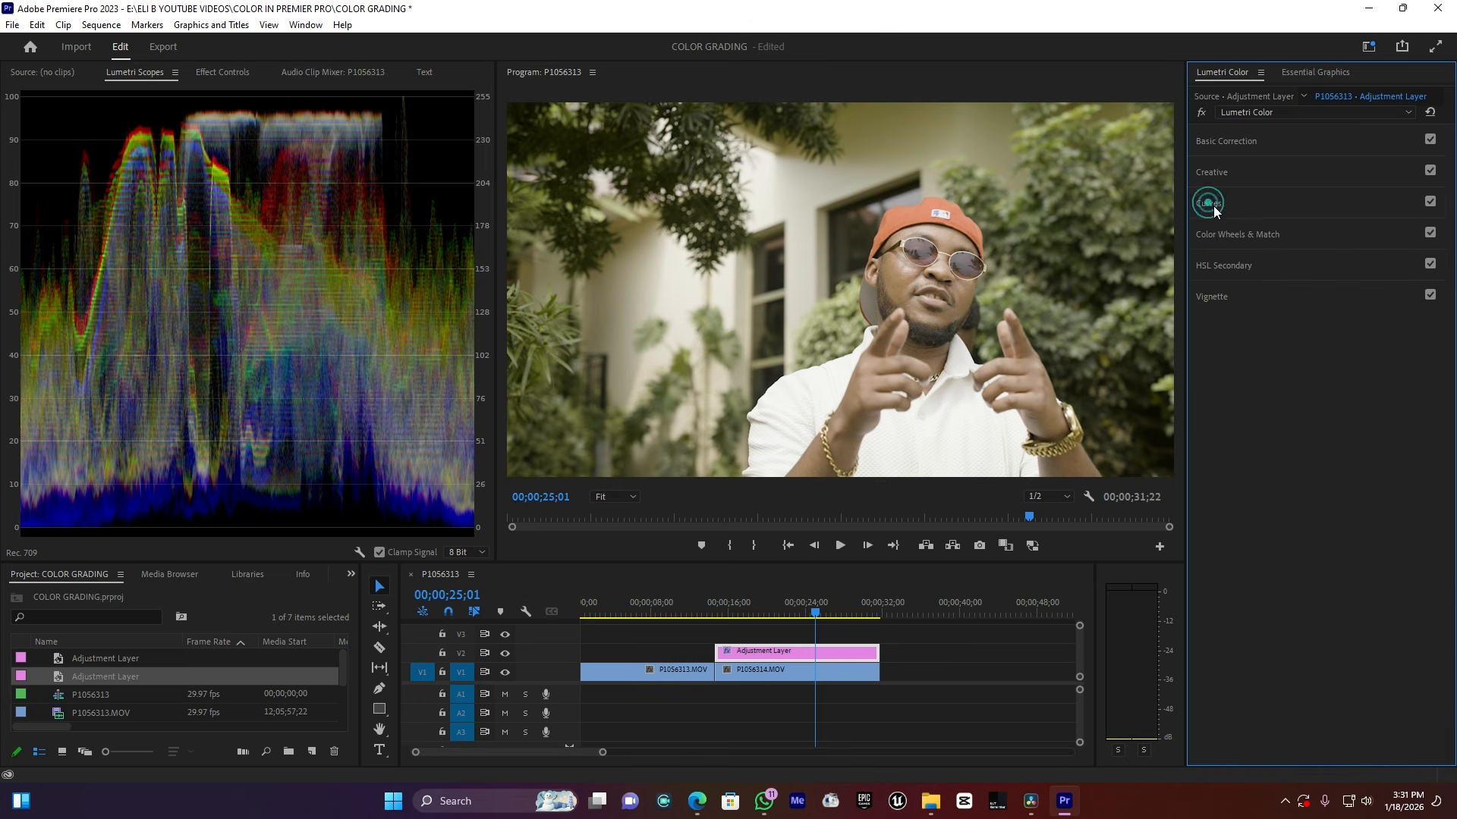
Step: In Basic Correction, set Temperature to -1.1, Contrast to 17.4, Highlights to -7.6, and Saturation to 119.6
click(1226, 141)
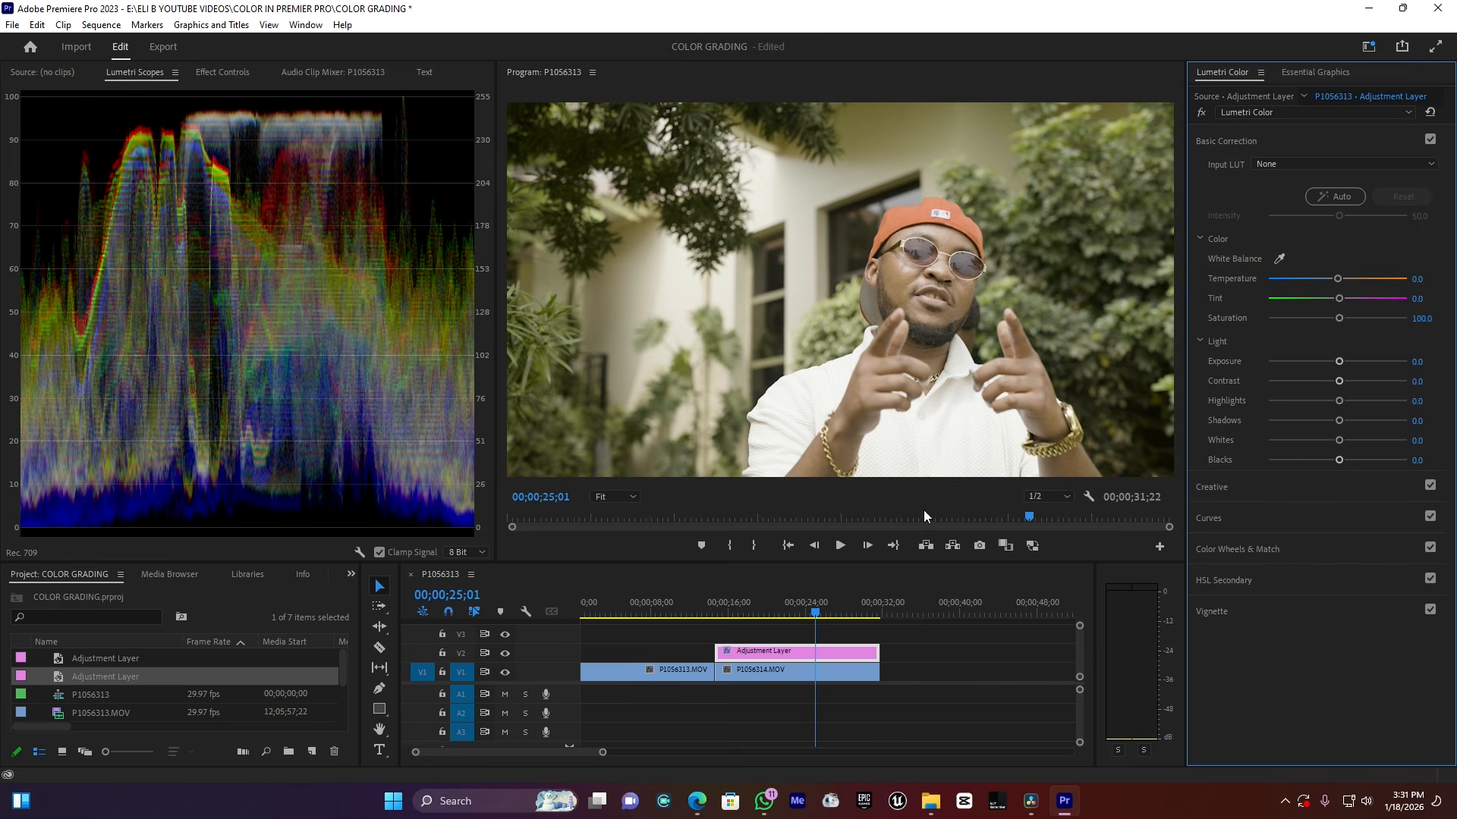
drag(1340, 280, 1336, 280)
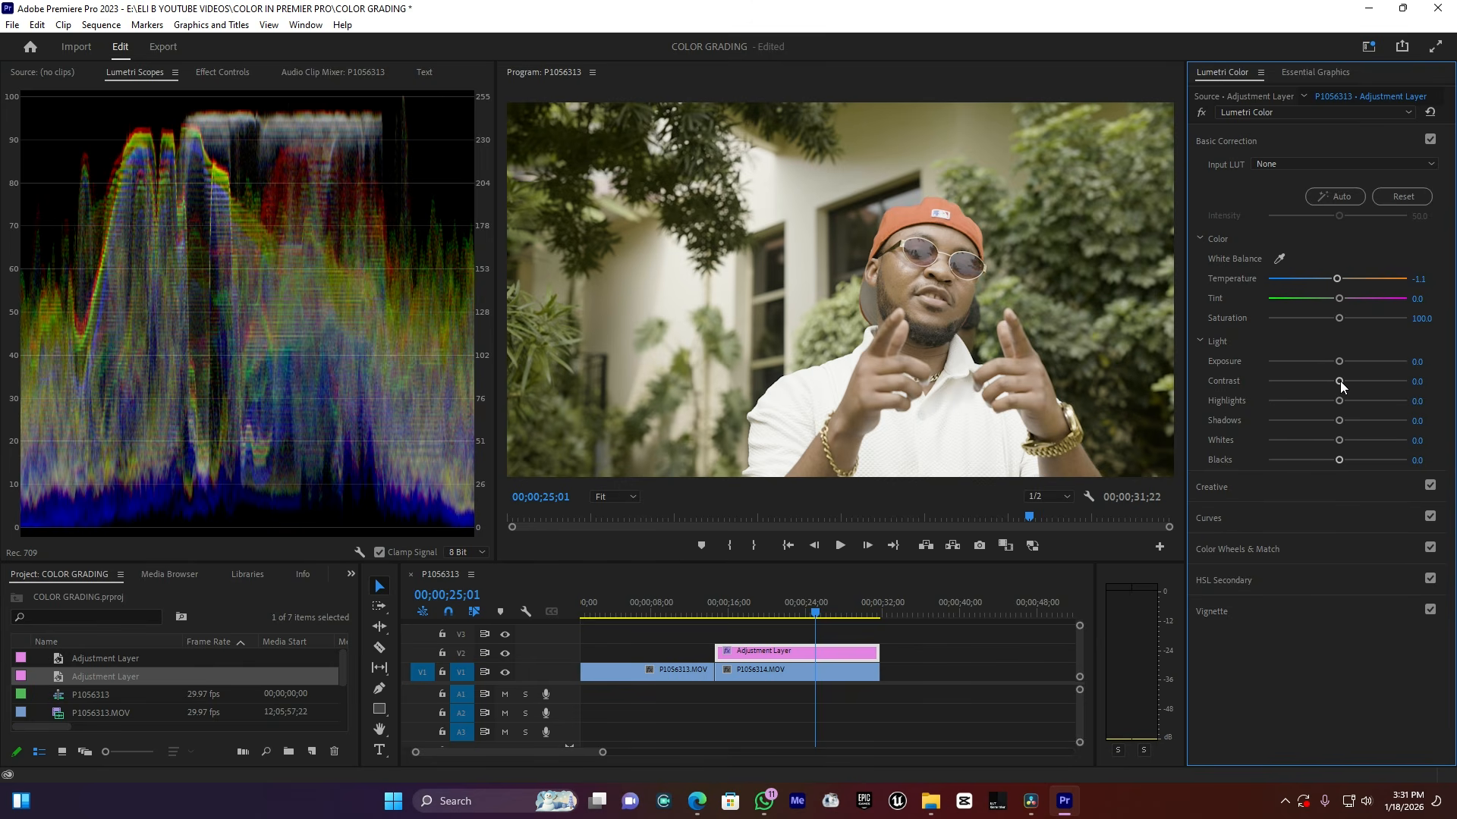
drag(1340, 381, 1349, 382)
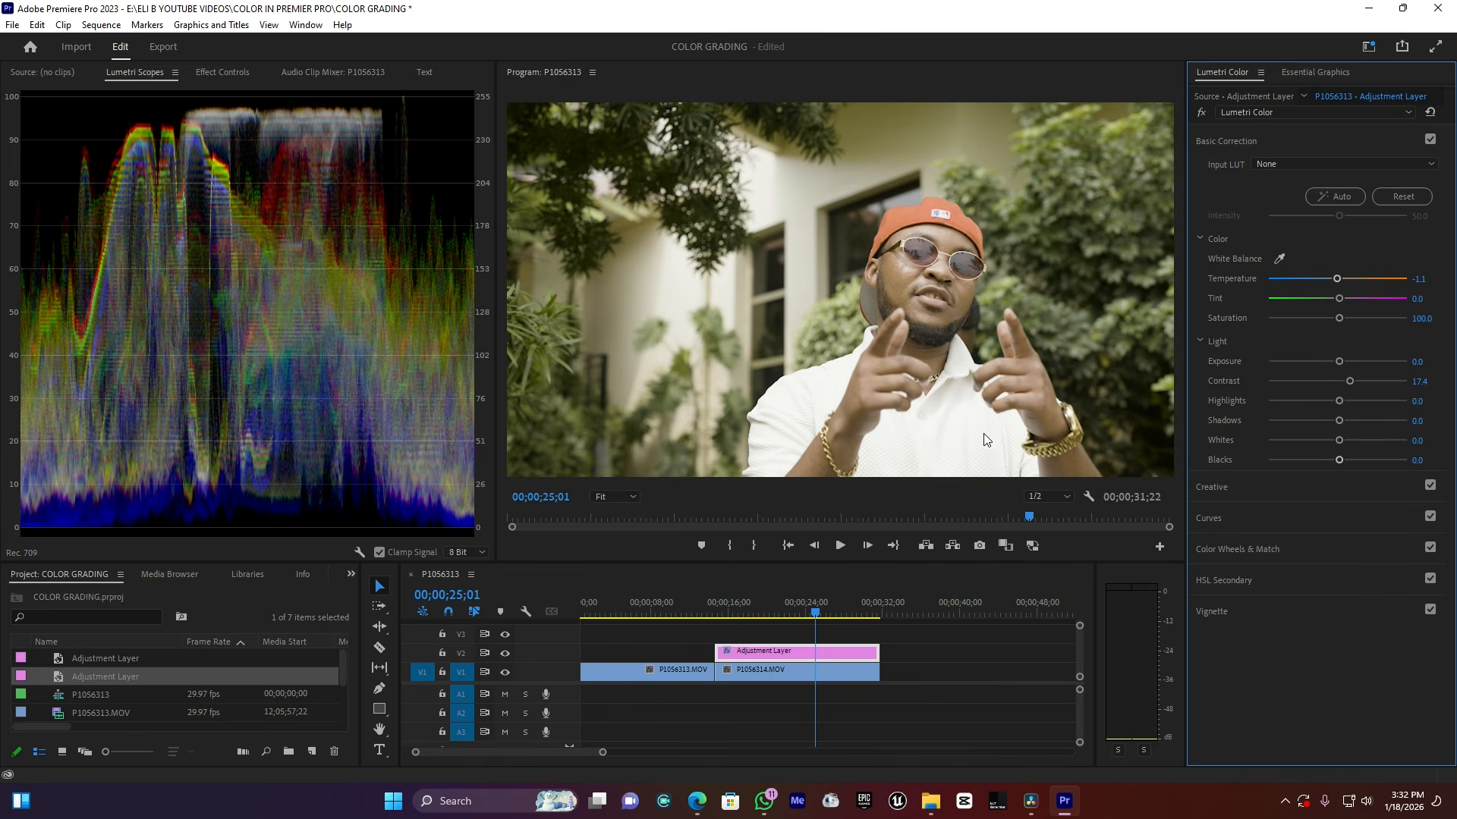
drag(1339, 402, 1332, 407)
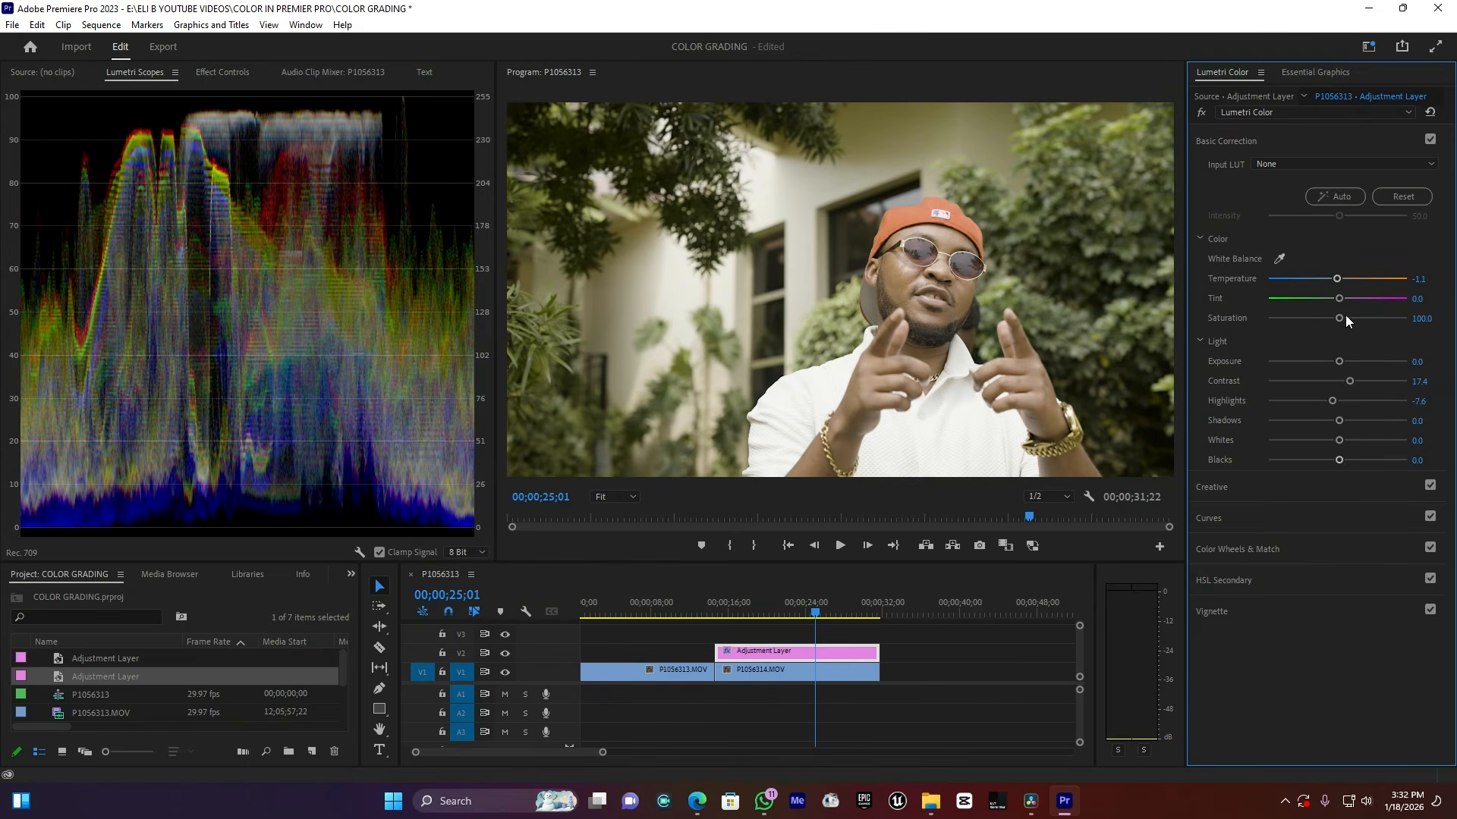
drag(1340, 318, 1351, 320)
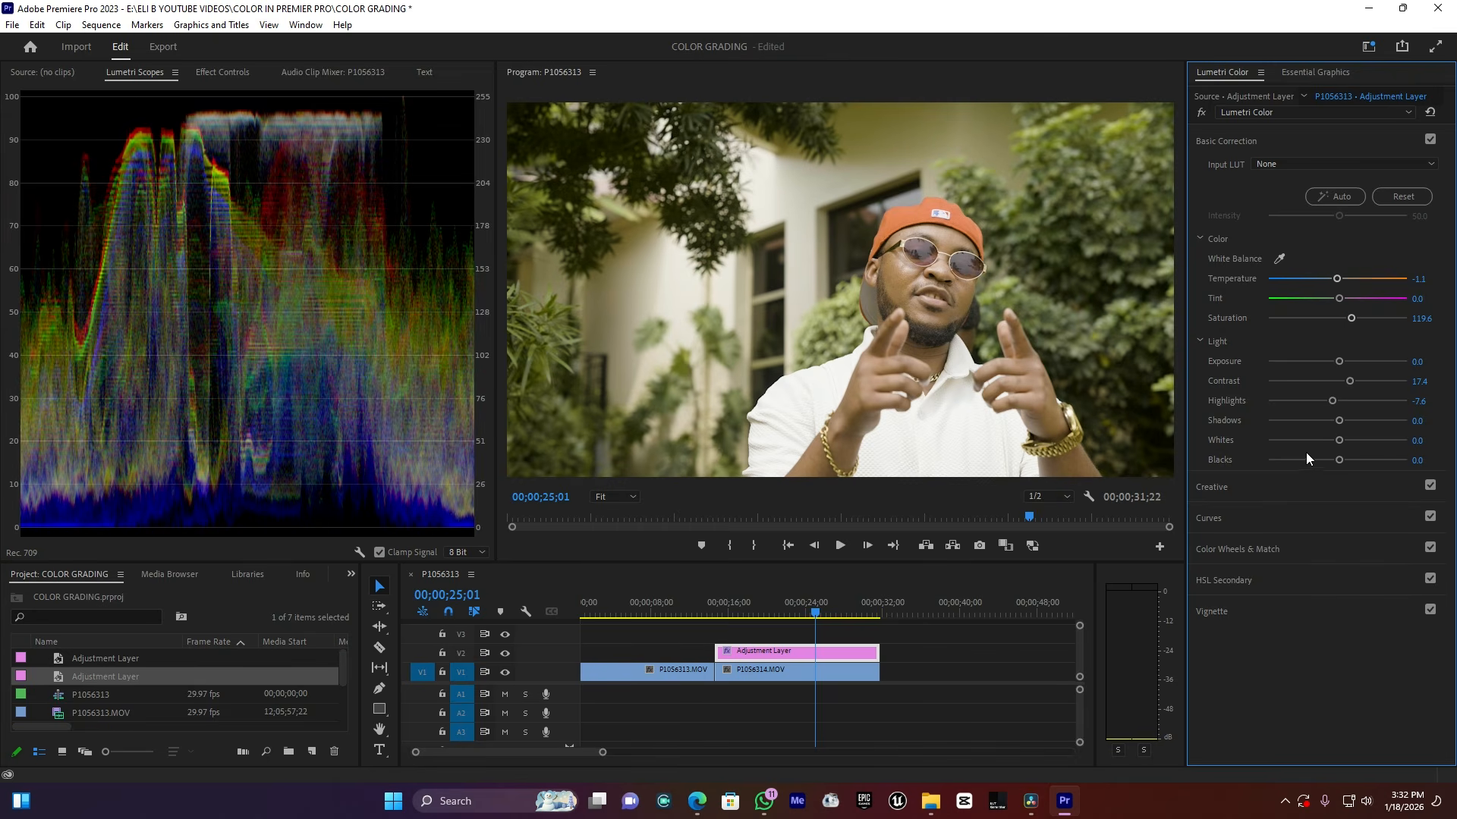
Step: Toggle the adjustment layer track's visibility off and back on to compare the graded image with the original
click(505, 661)
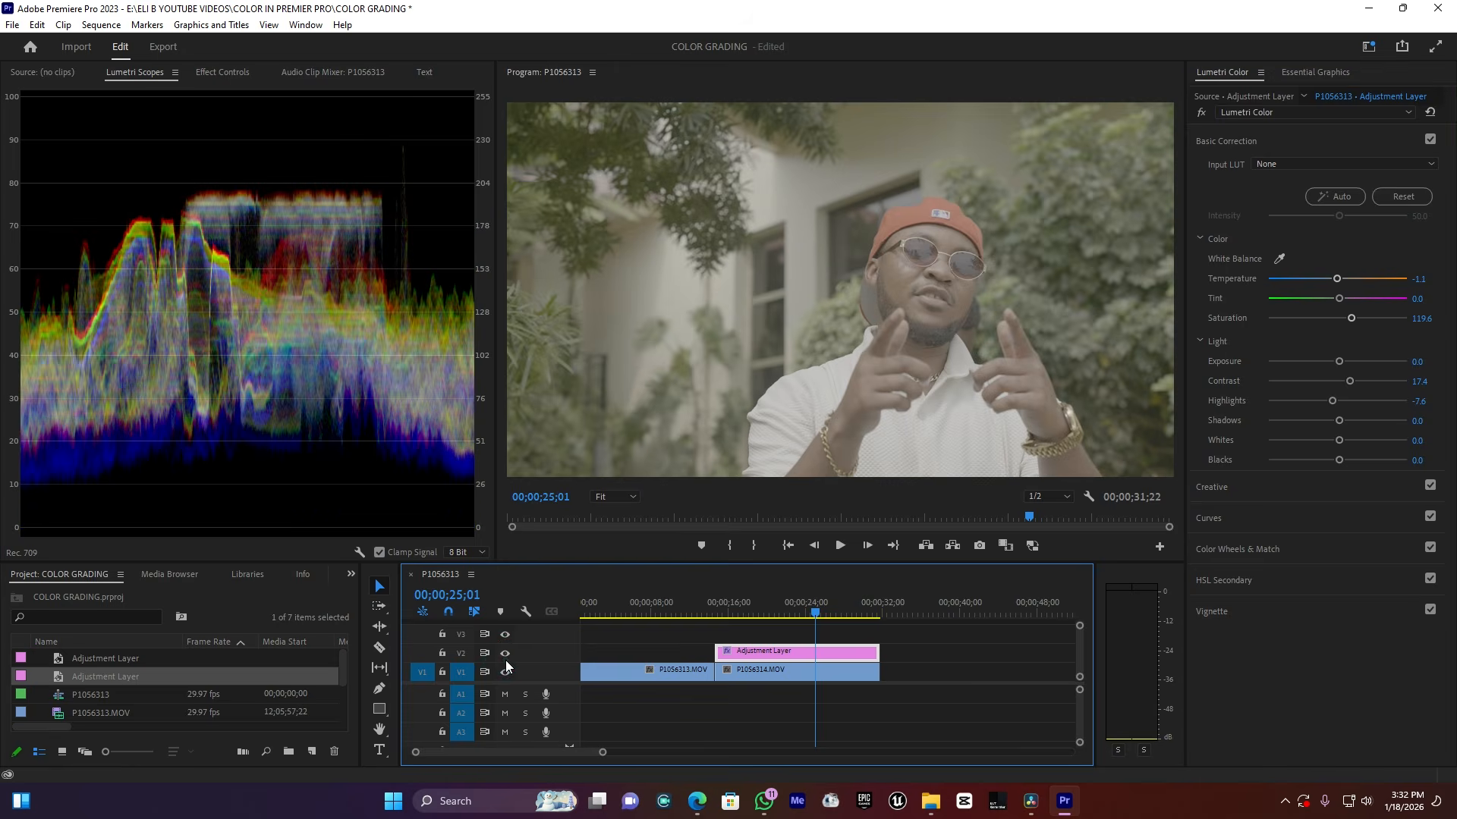
click(506, 661)
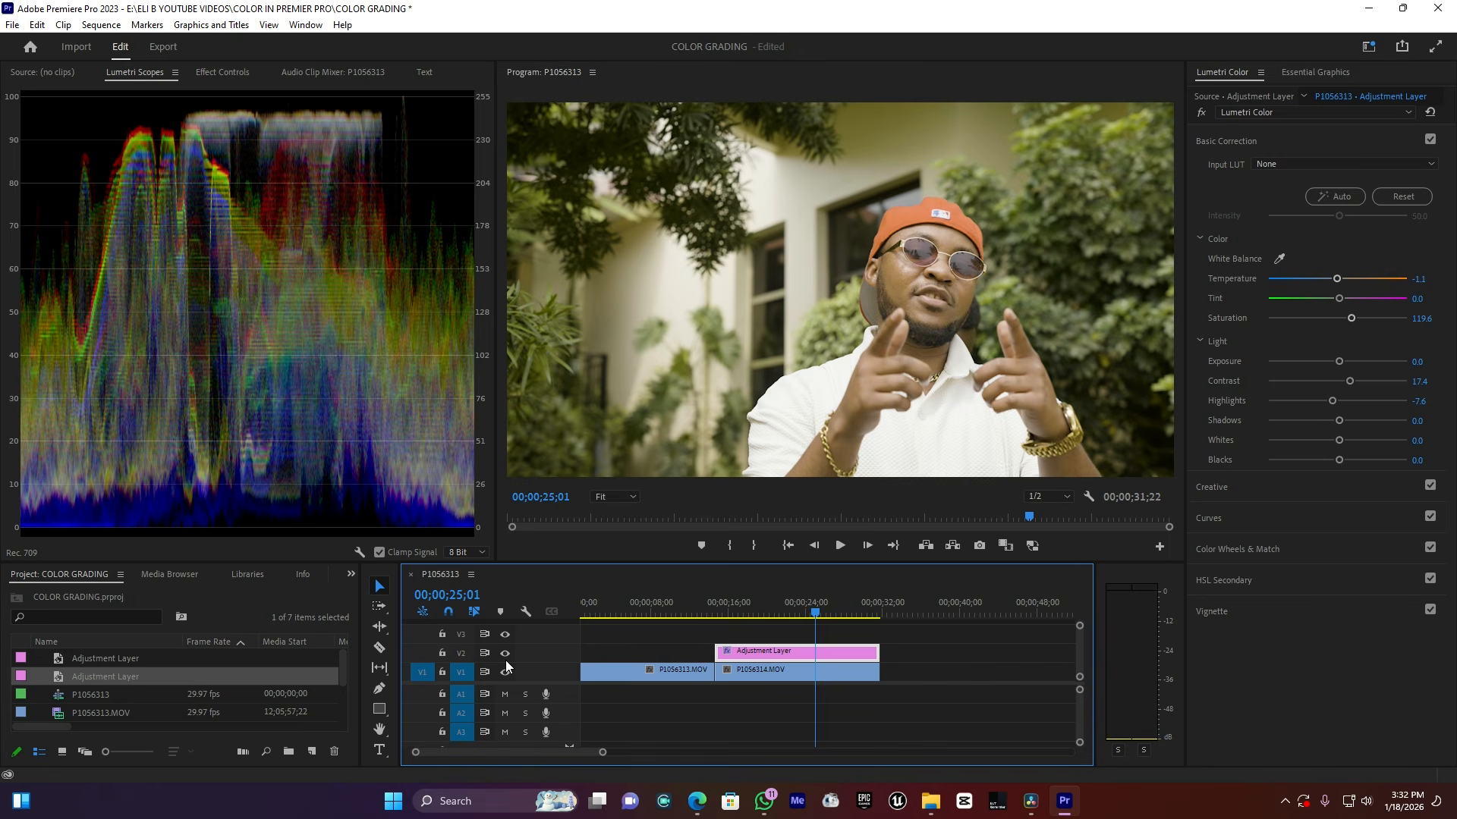
Step: Open the Creative settings and set Sharpen to 31.5, using a 75% preview of the man's face to judge detail
click(1241, 141)
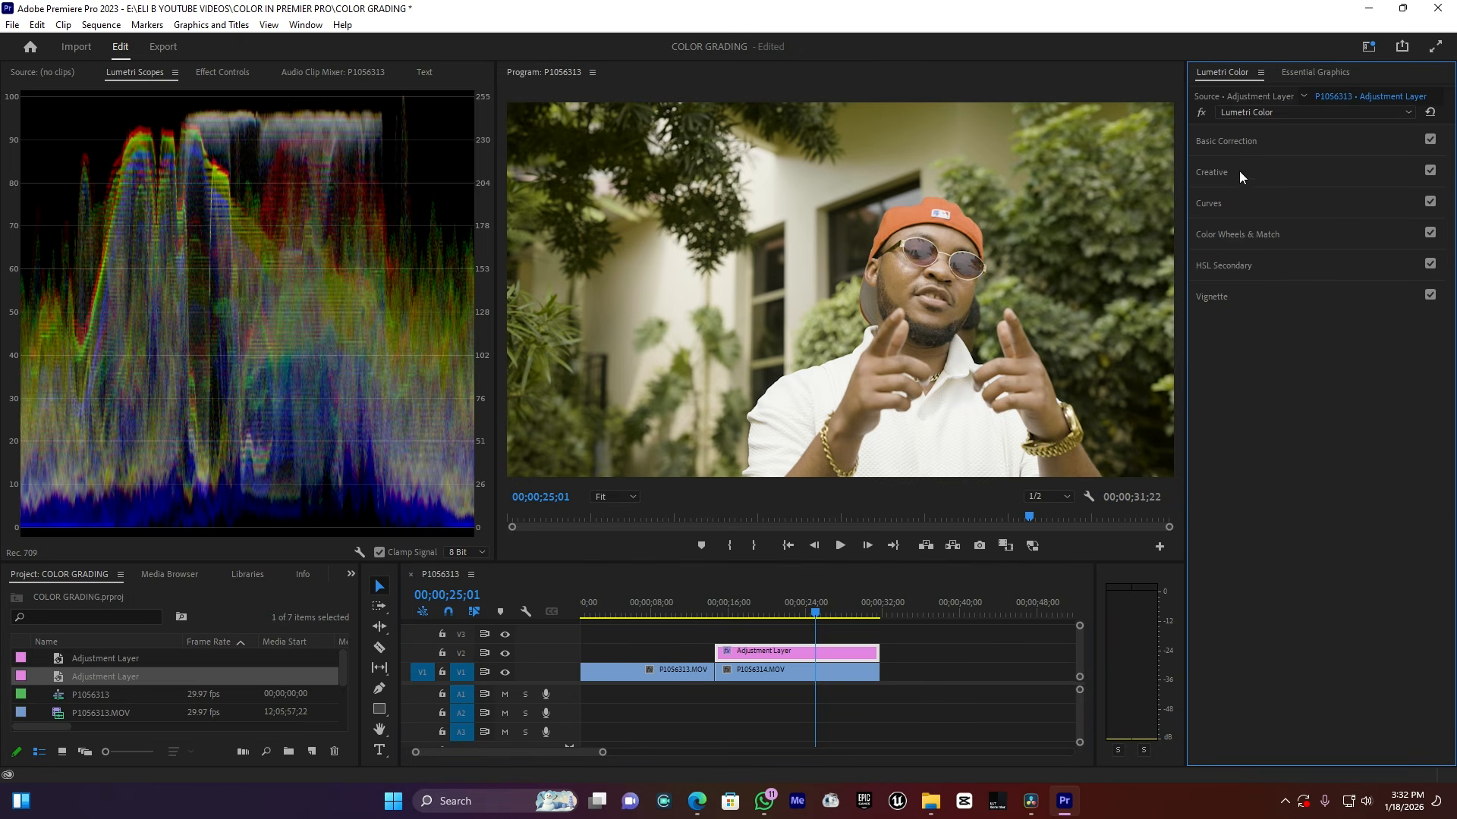
click(1217, 173)
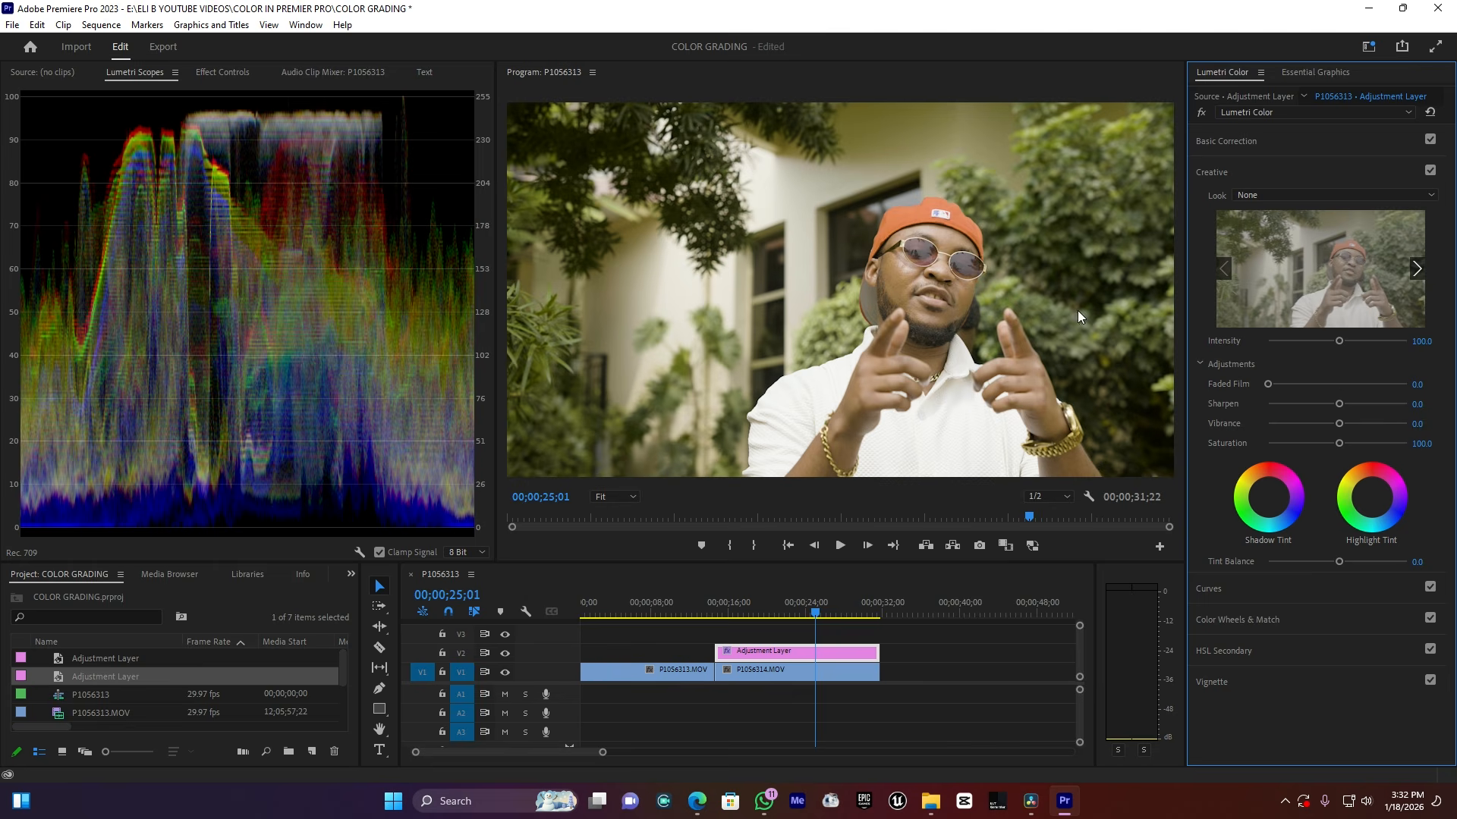
click(615, 497)
click(618, 614)
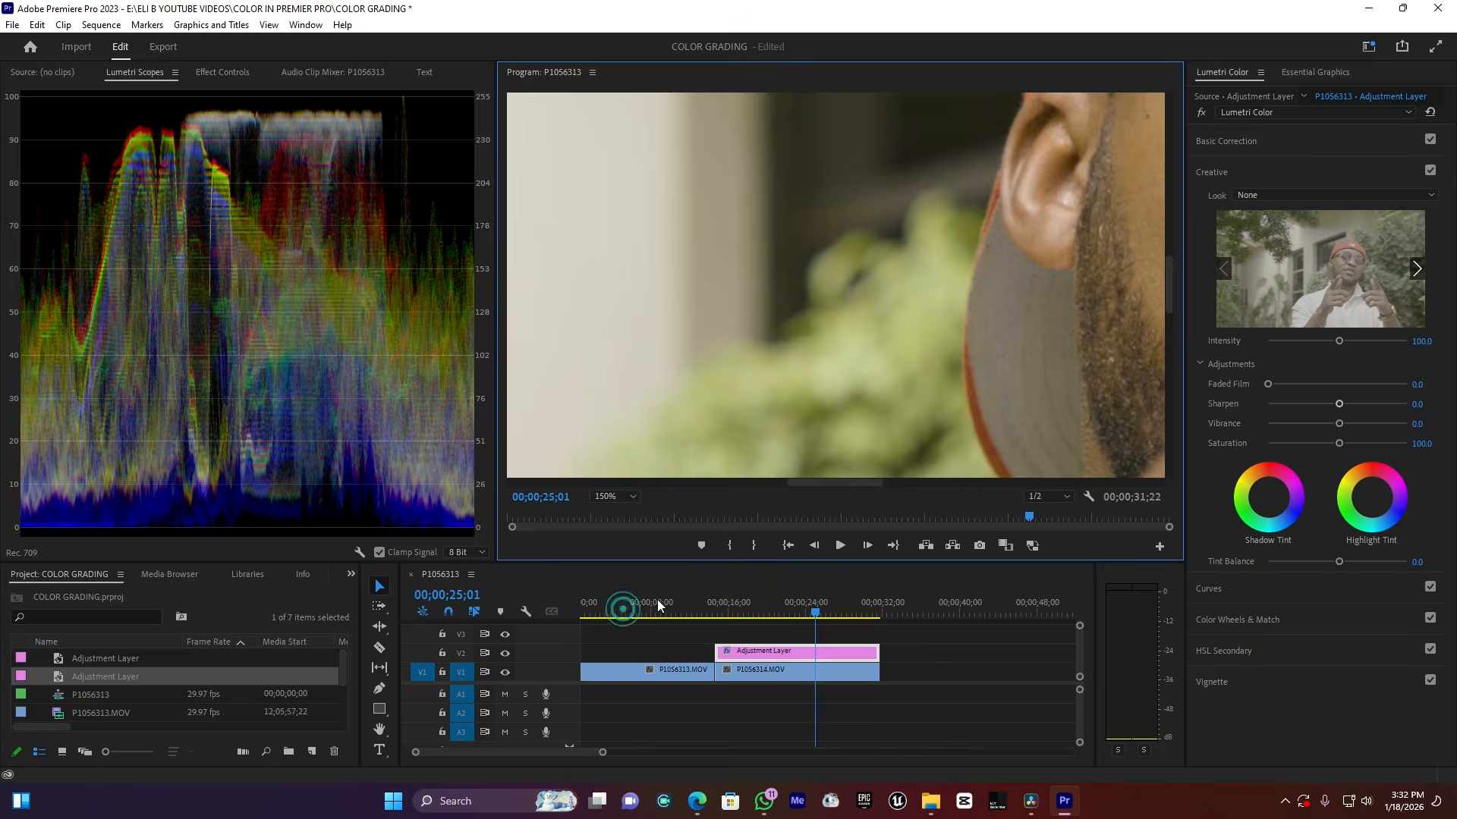
click(616, 497)
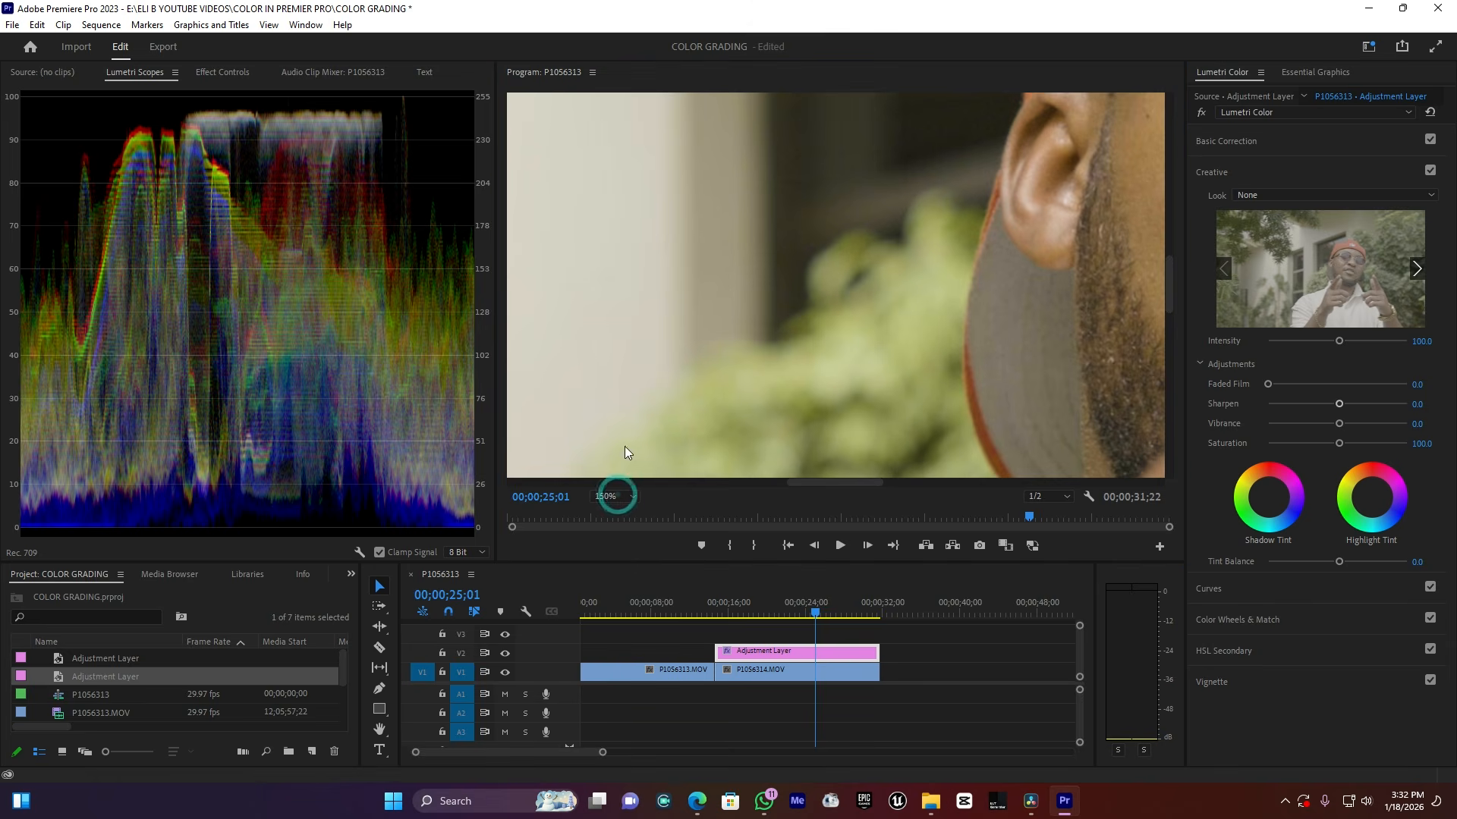
click(627, 583)
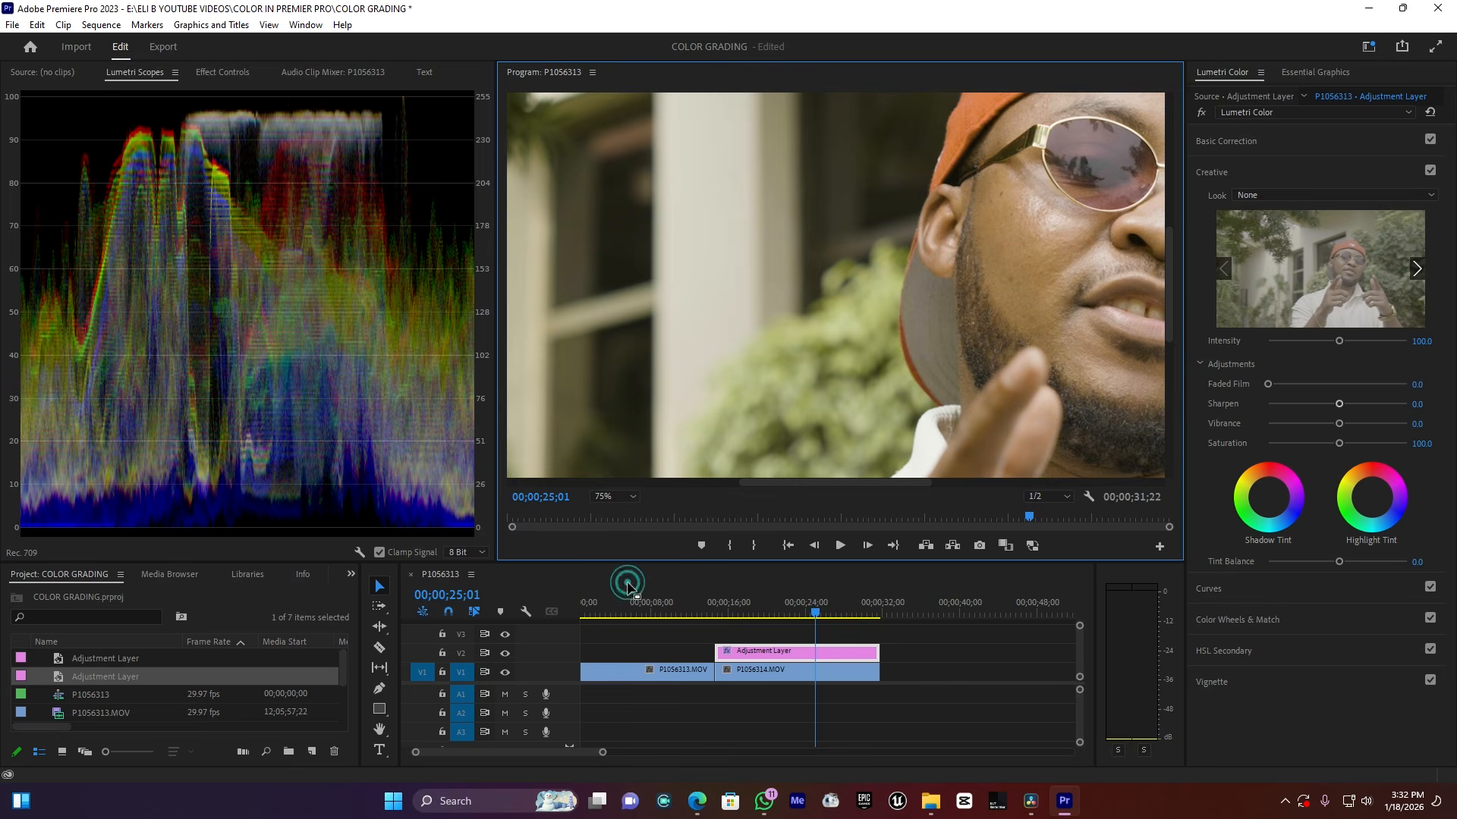
mouse_move(789, 484)
mouse_down()
mouse_move(932, 484)
mouse_move(766, 469)
mouse_up()
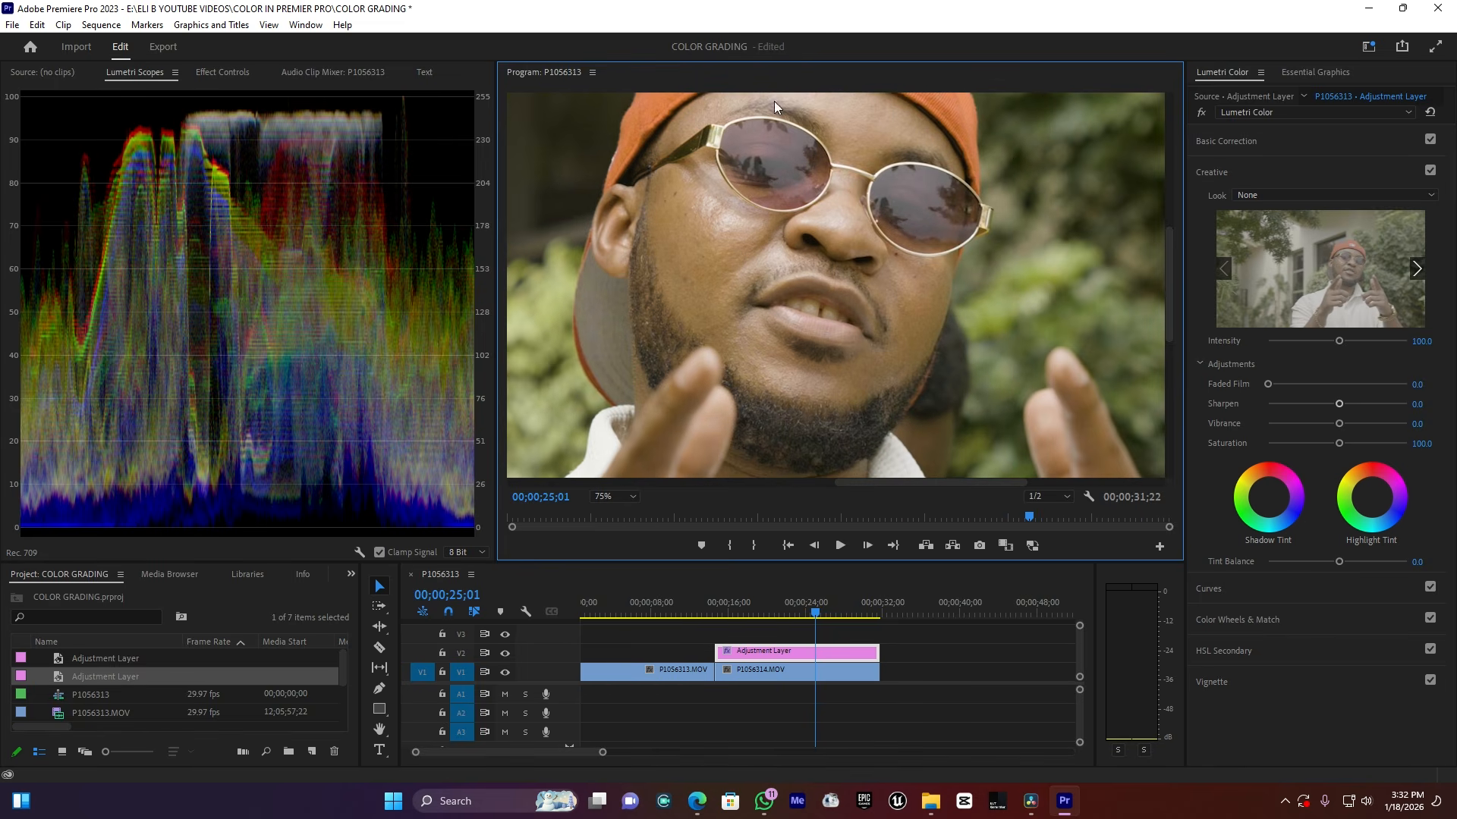
drag(1328, 406, 1308, 403)
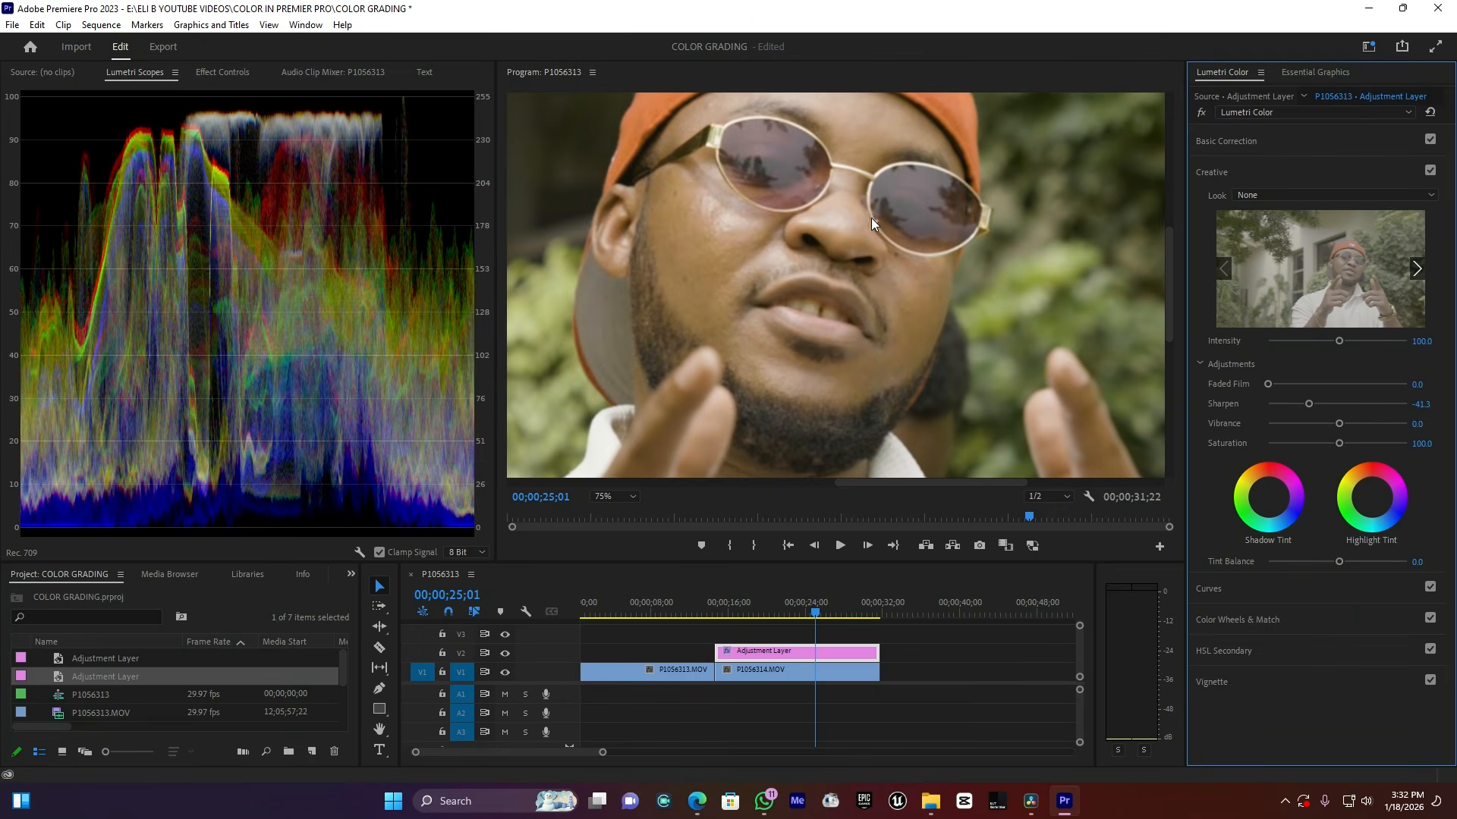
drag(1348, 403, 1355, 404)
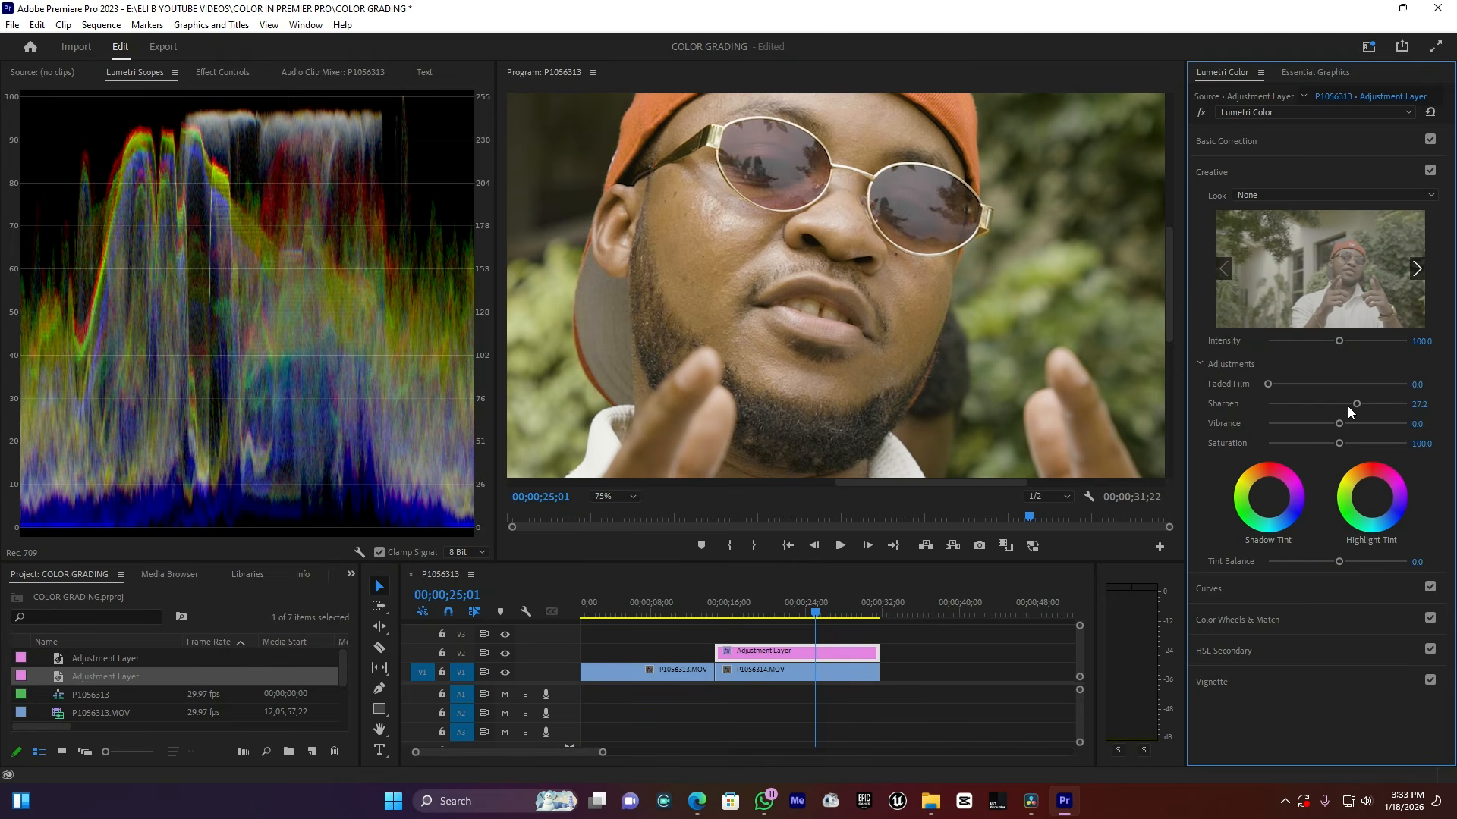
drag(1357, 404, 1358, 404)
Step: Disable and re-enable the Creative adjustments to compare the sharpening, and return the program preview to Fit
click(1430, 171)
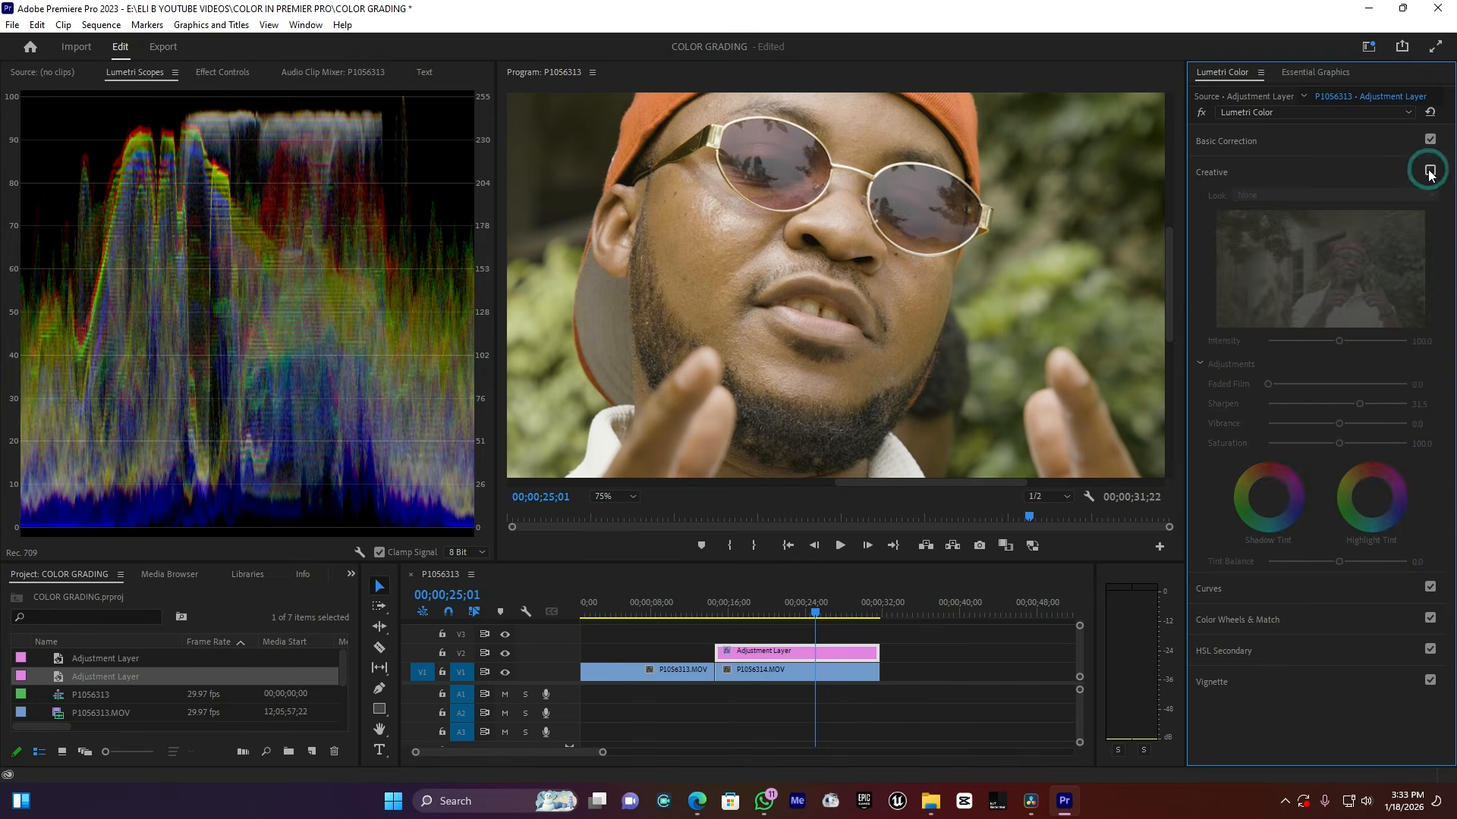
click(1430, 171)
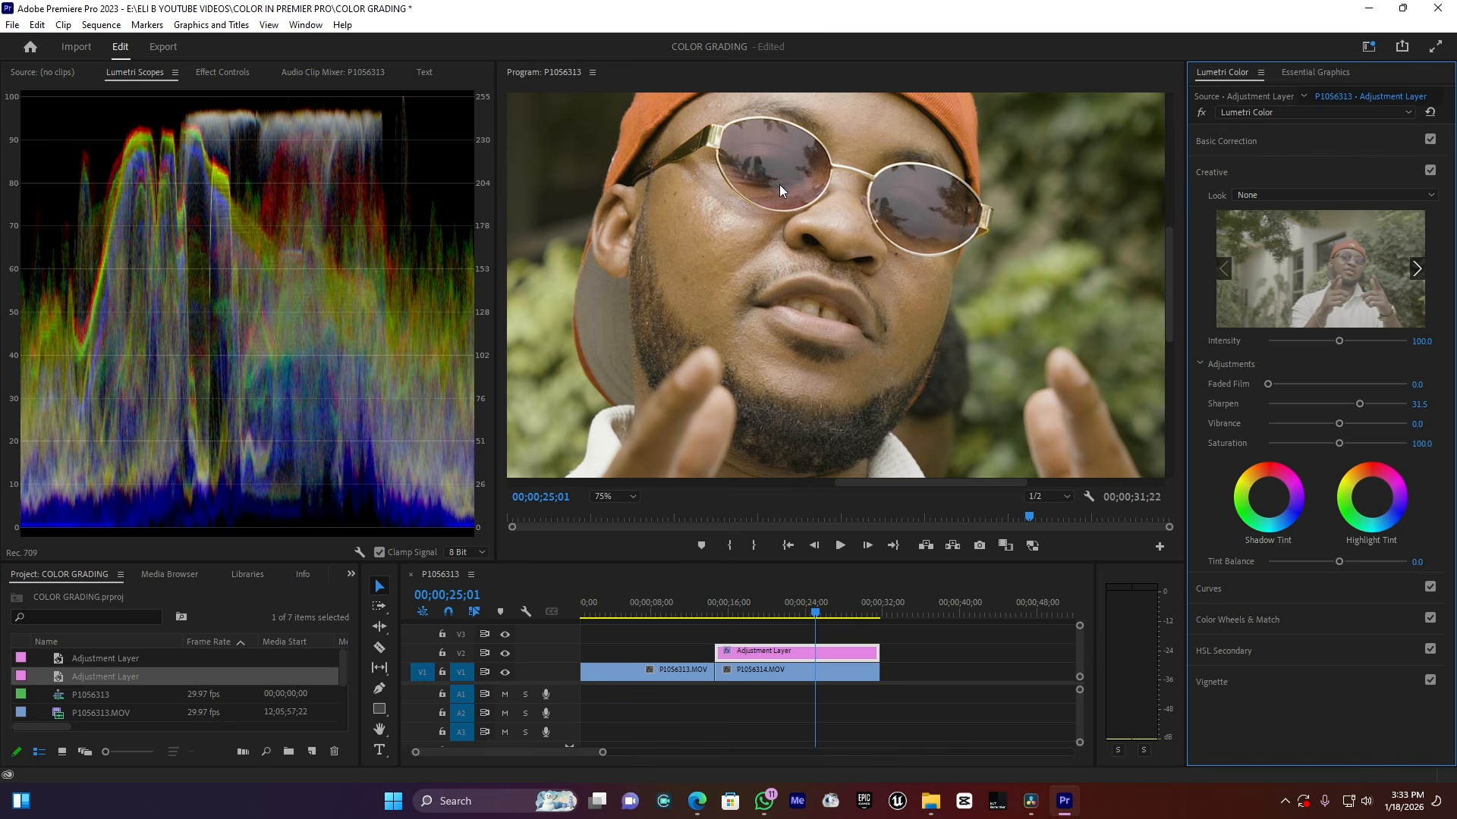
click(612, 495)
click(621, 507)
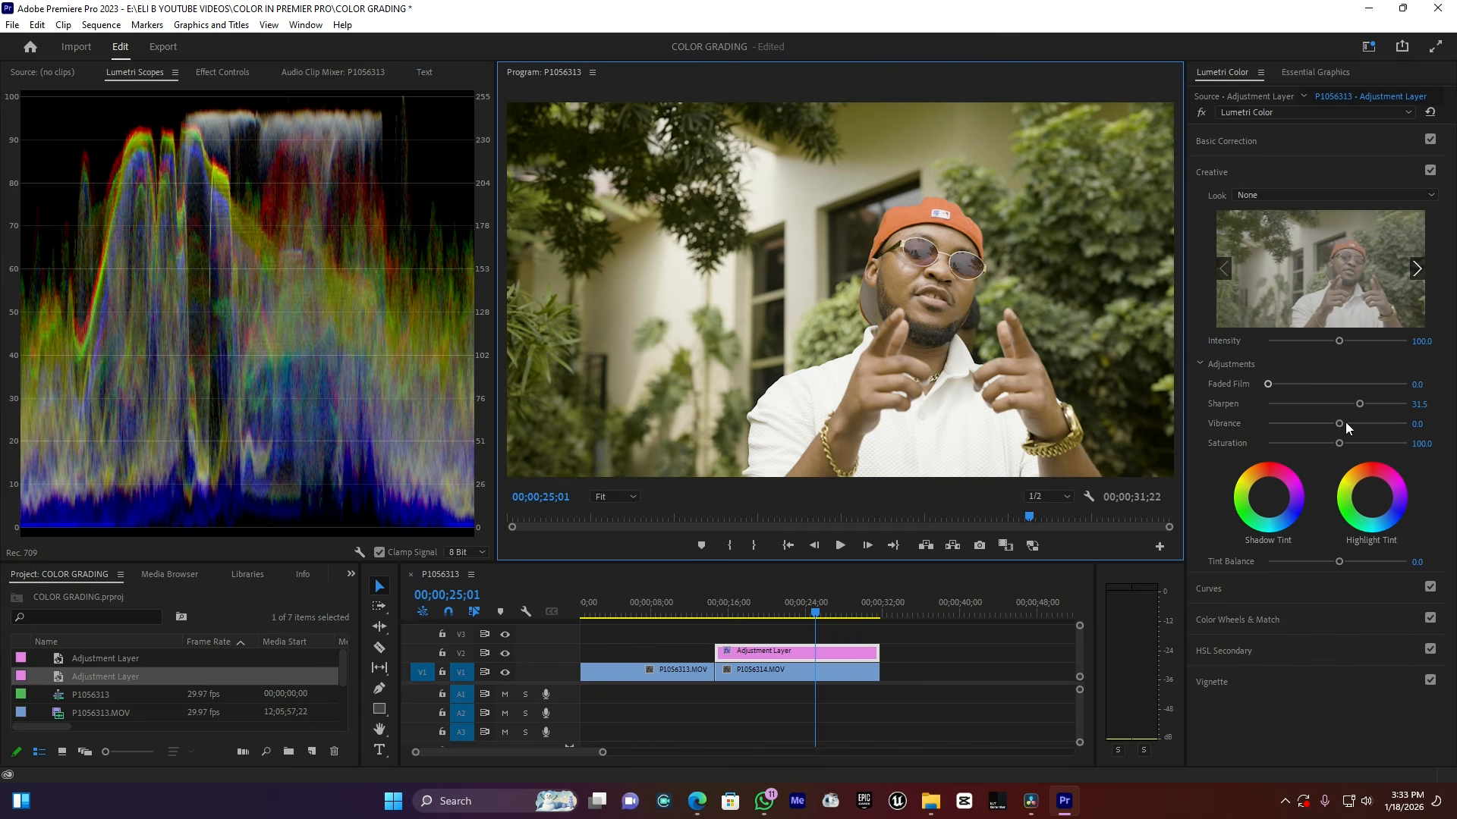
Step: Try a Vibrance of 30.4 in the Creative adjustments and reset it to its default
drag(1346, 421, 1358, 422)
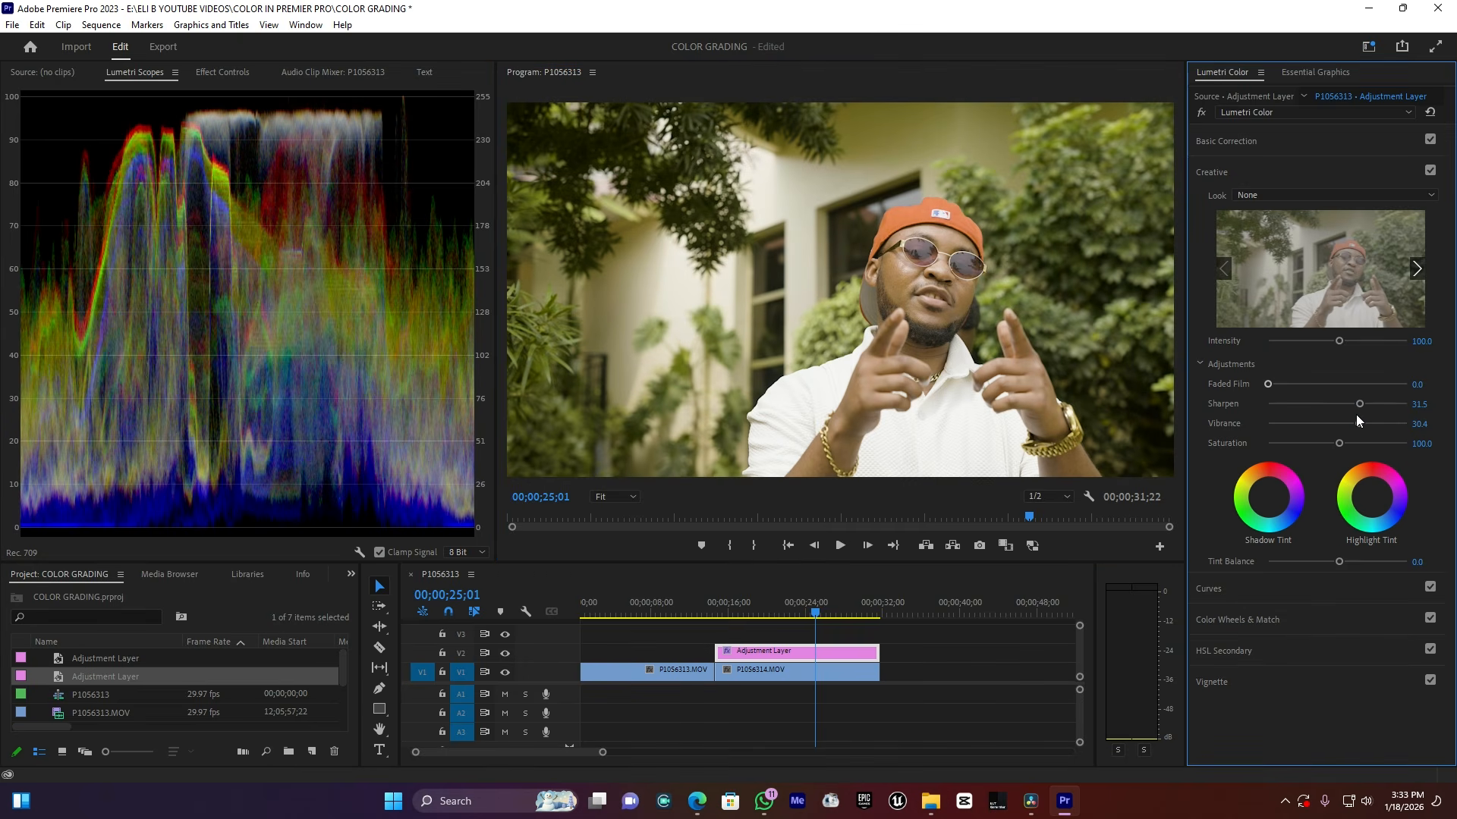
double_click(1355, 414)
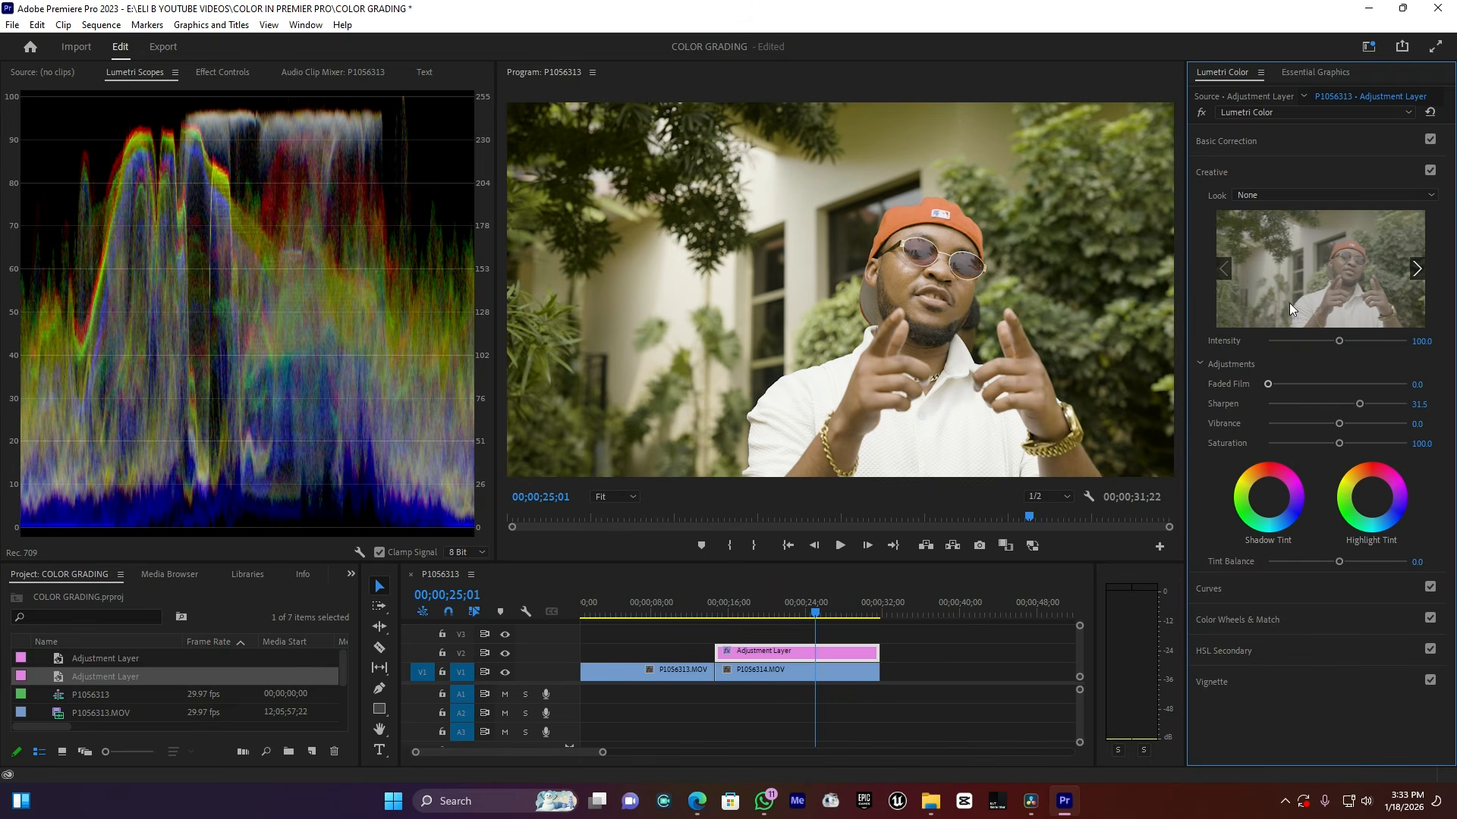
Step: Close the Creative settings and bring the Hue Saturation Curves of the Curves section into view
click(1228, 172)
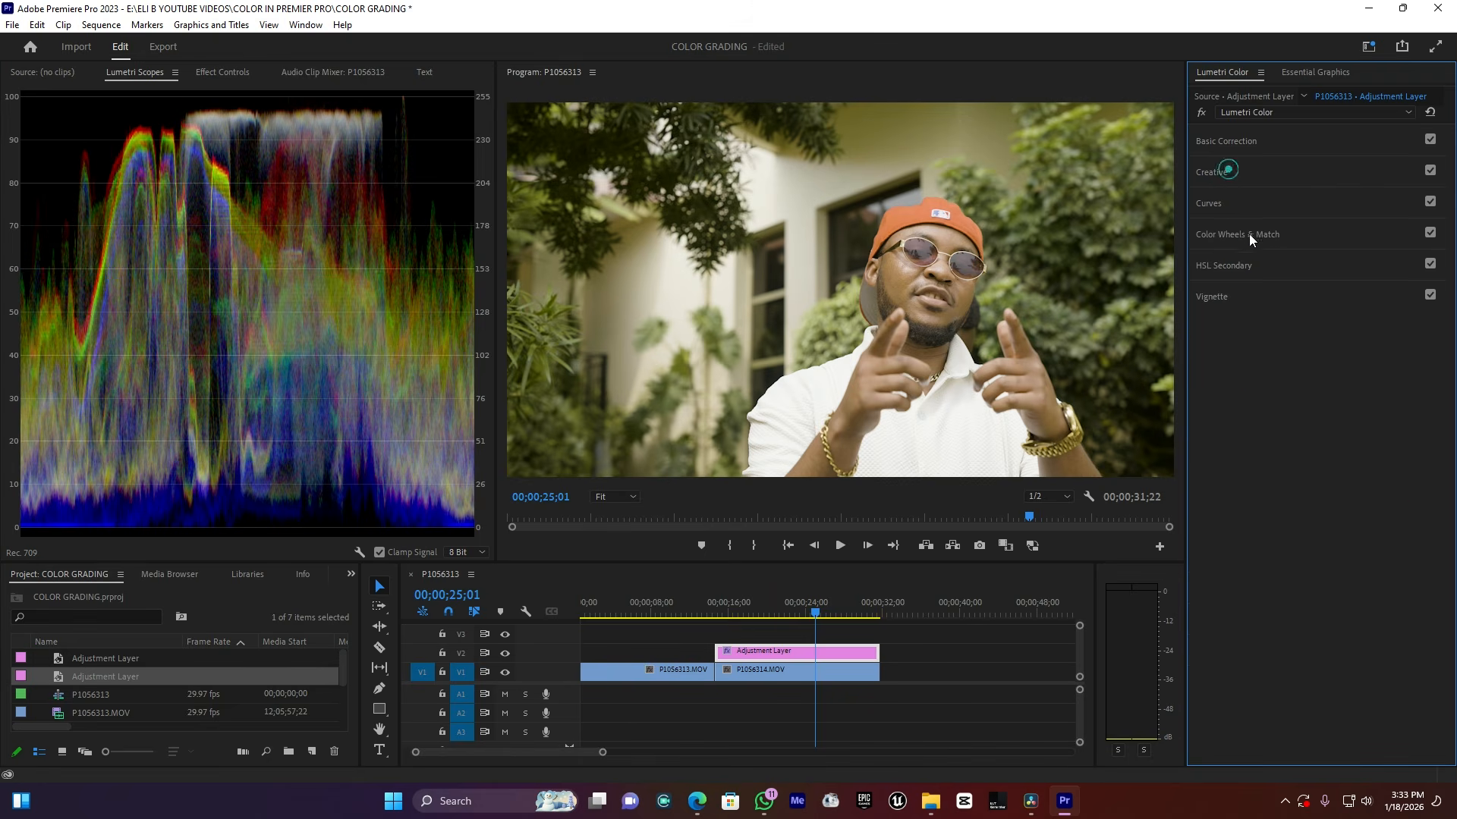
click(1214, 199)
scroll(1257, 317, down, 5)
scroll(1257, 349, down, 2)
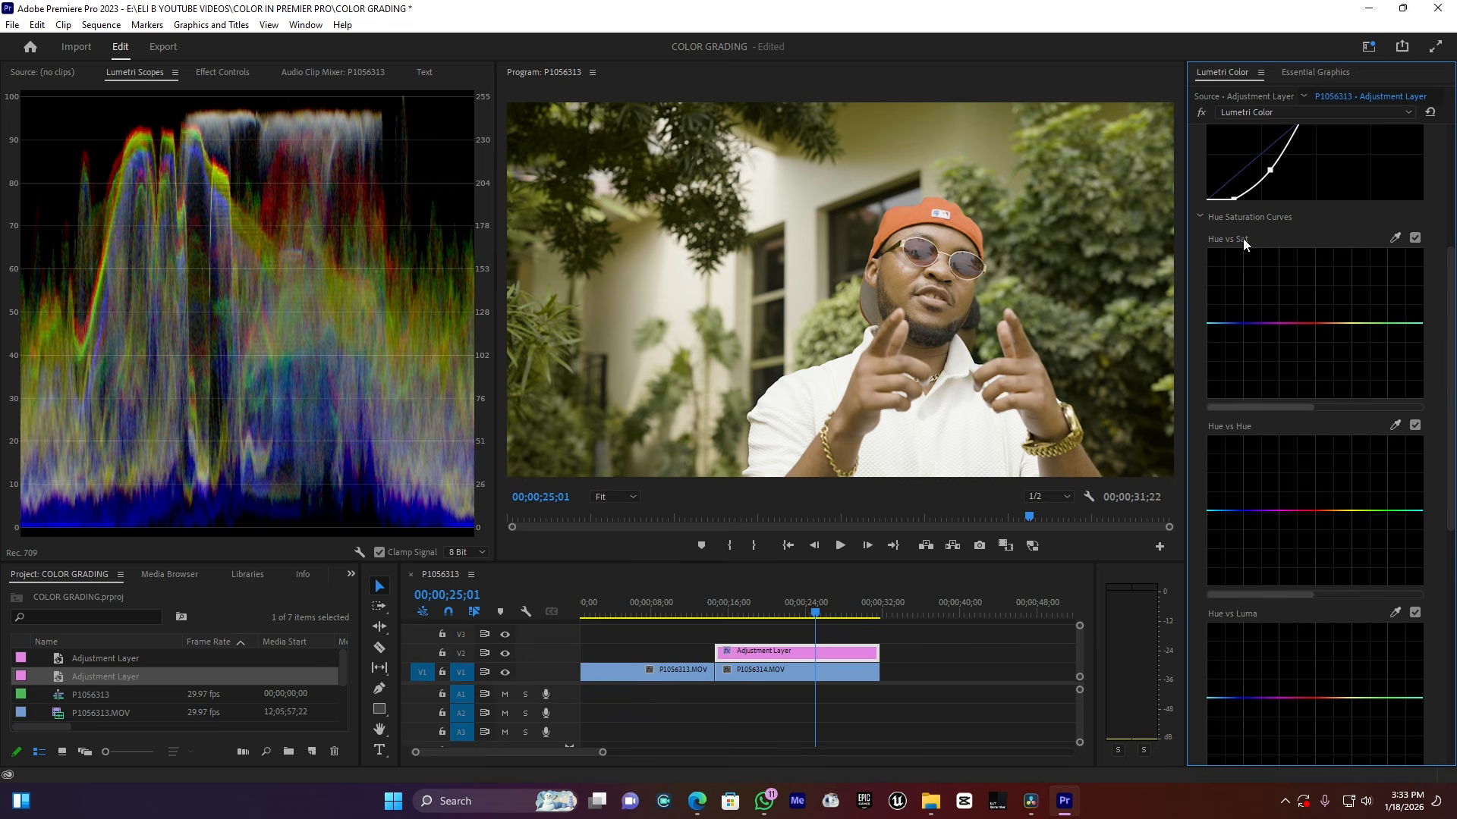
scroll(1259, 371, down, 2)
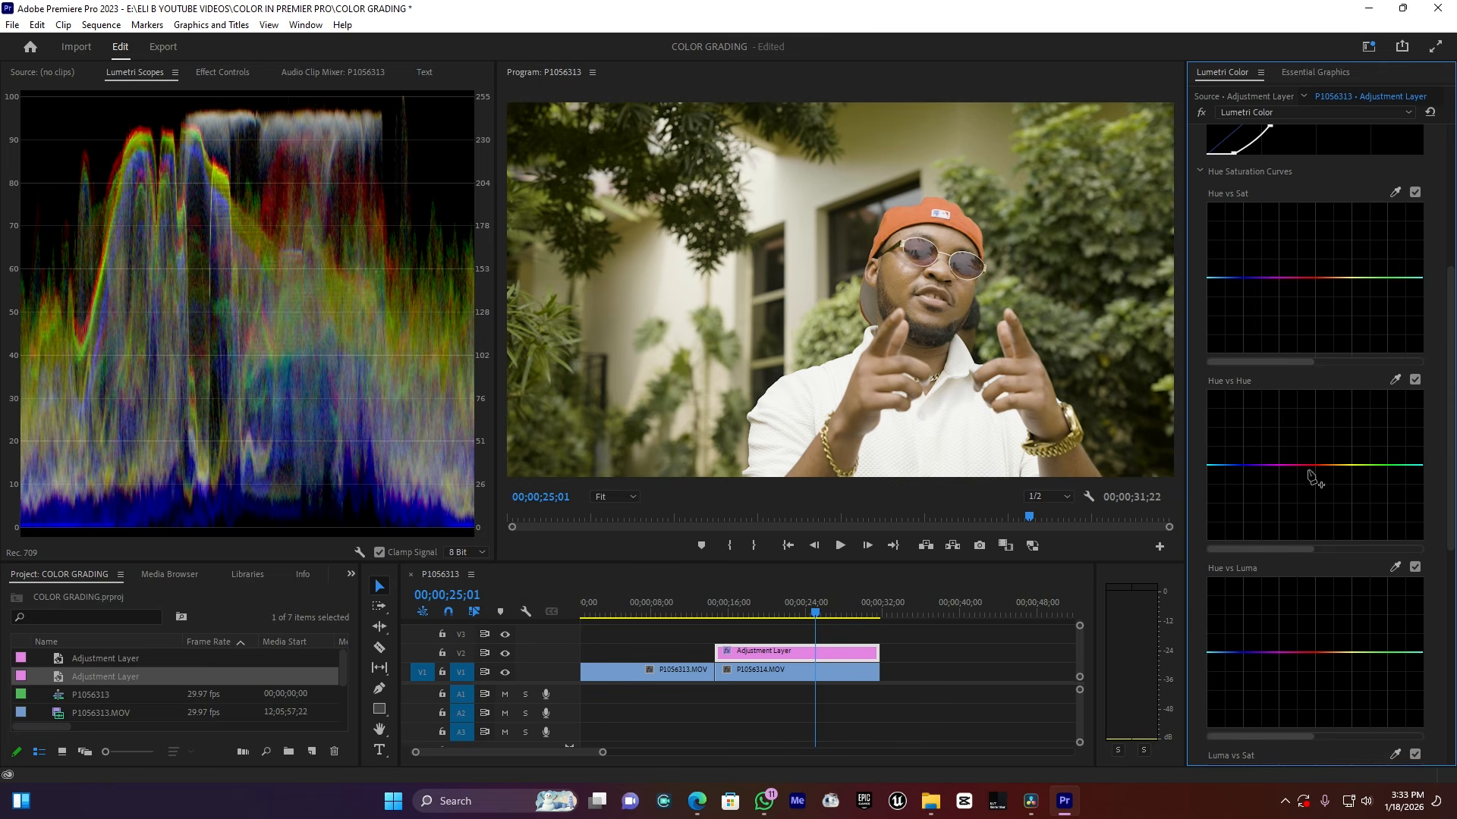
click(1395, 380)
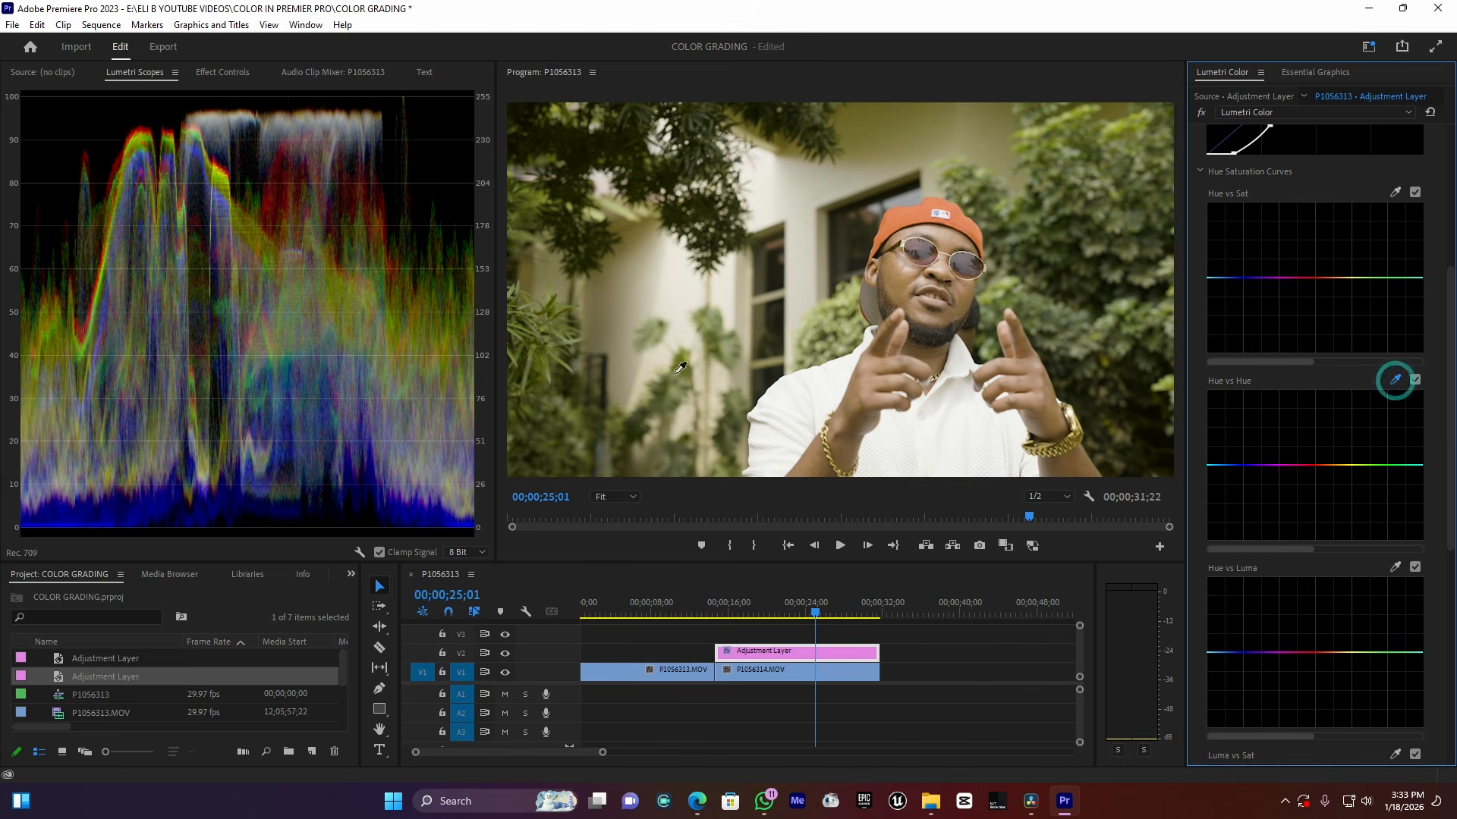
click(545, 361)
mouse_move(1357, 464)
mouse_down()
mouse_move(1358, 446)
mouse_move(1363, 481)
mouse_up()
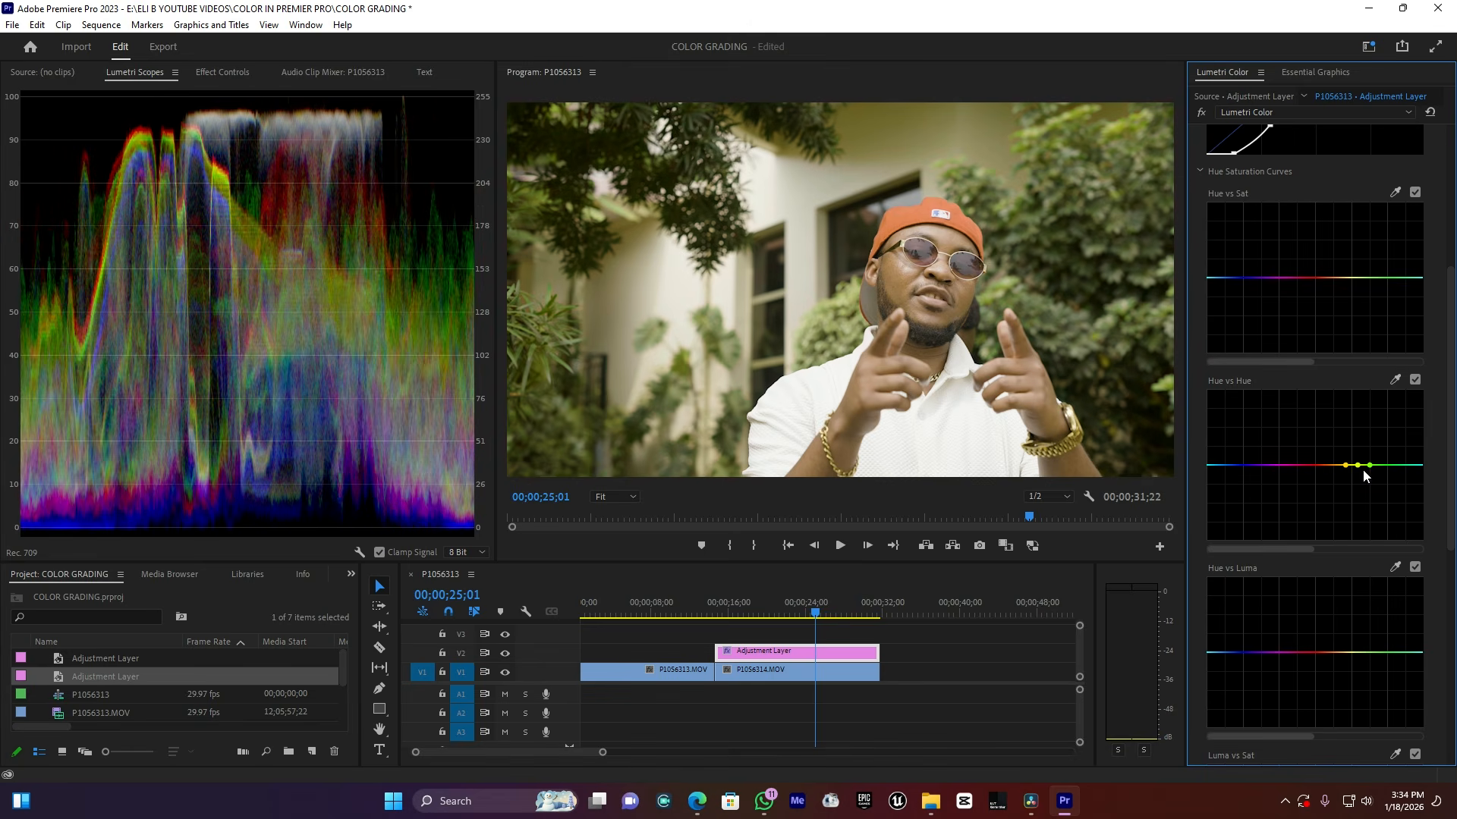
double_click(1355, 467)
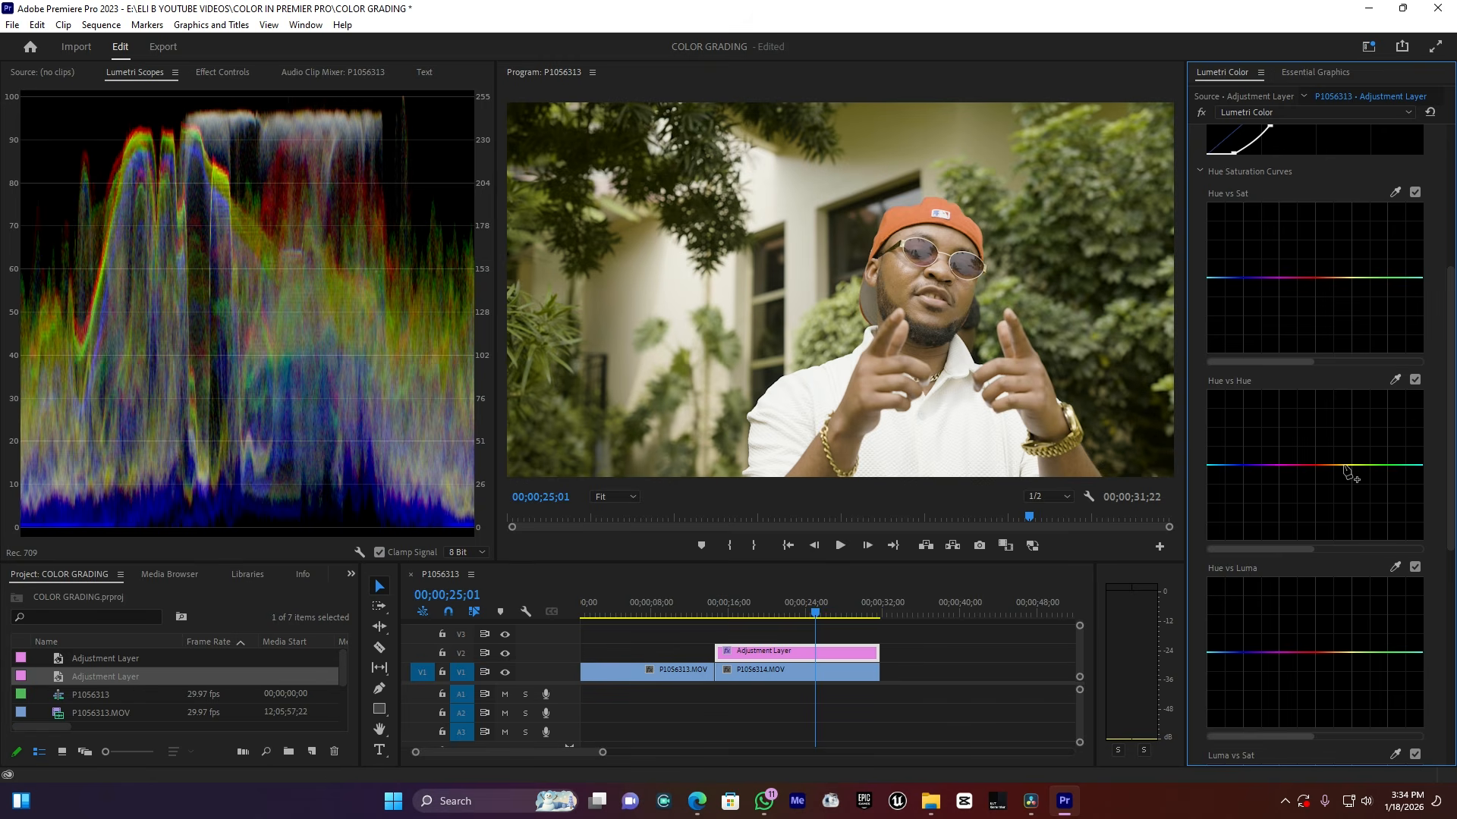
Step: On the Hue vs Hue curve, anchor orange-yellow and green, and lower a yellow-green point between them to make the foliage greener
click(1342, 465)
click(1400, 465)
drag(1359, 465, 1359, 474)
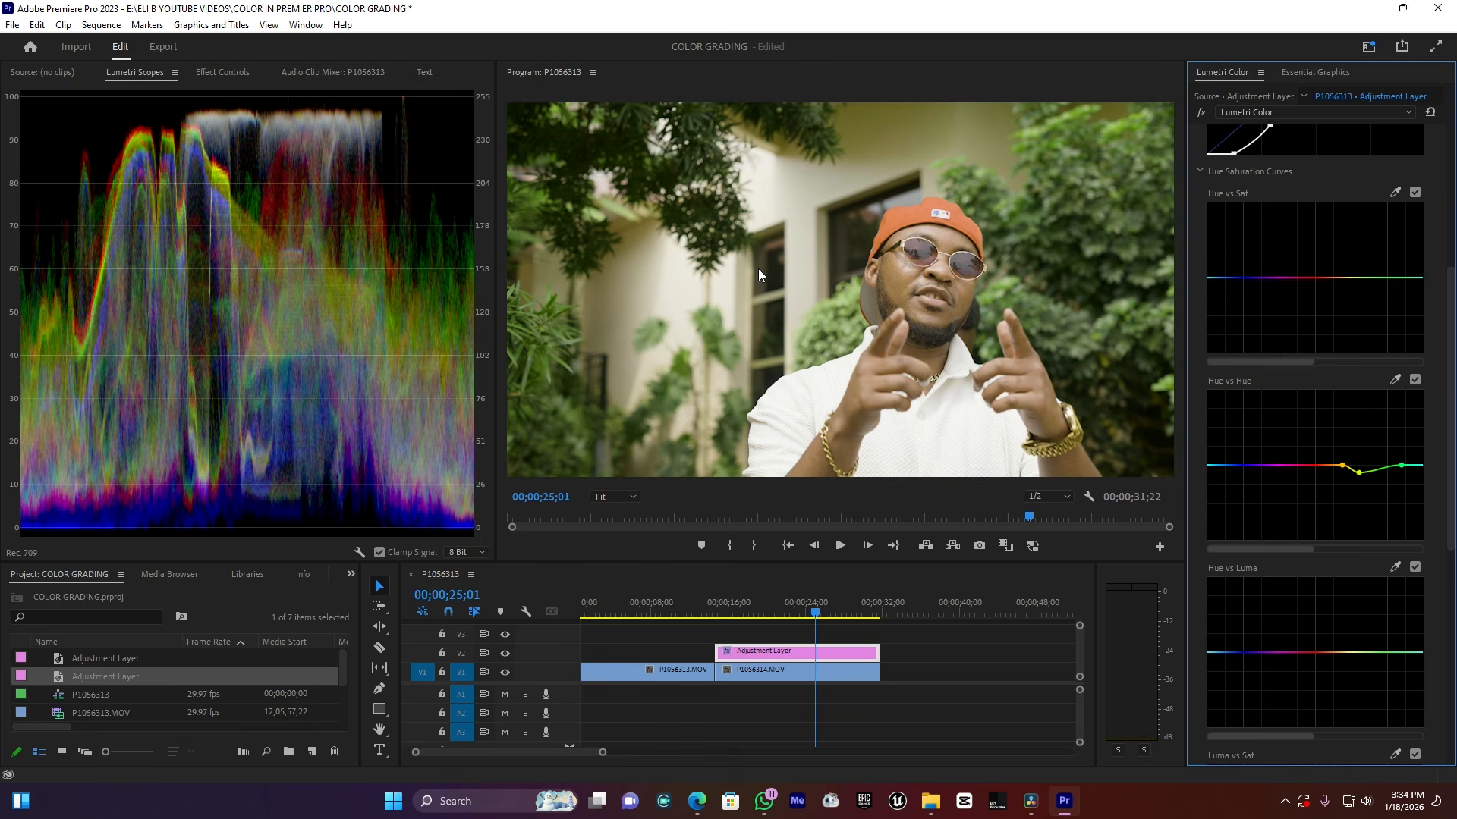
drag(1359, 473, 1368, 495)
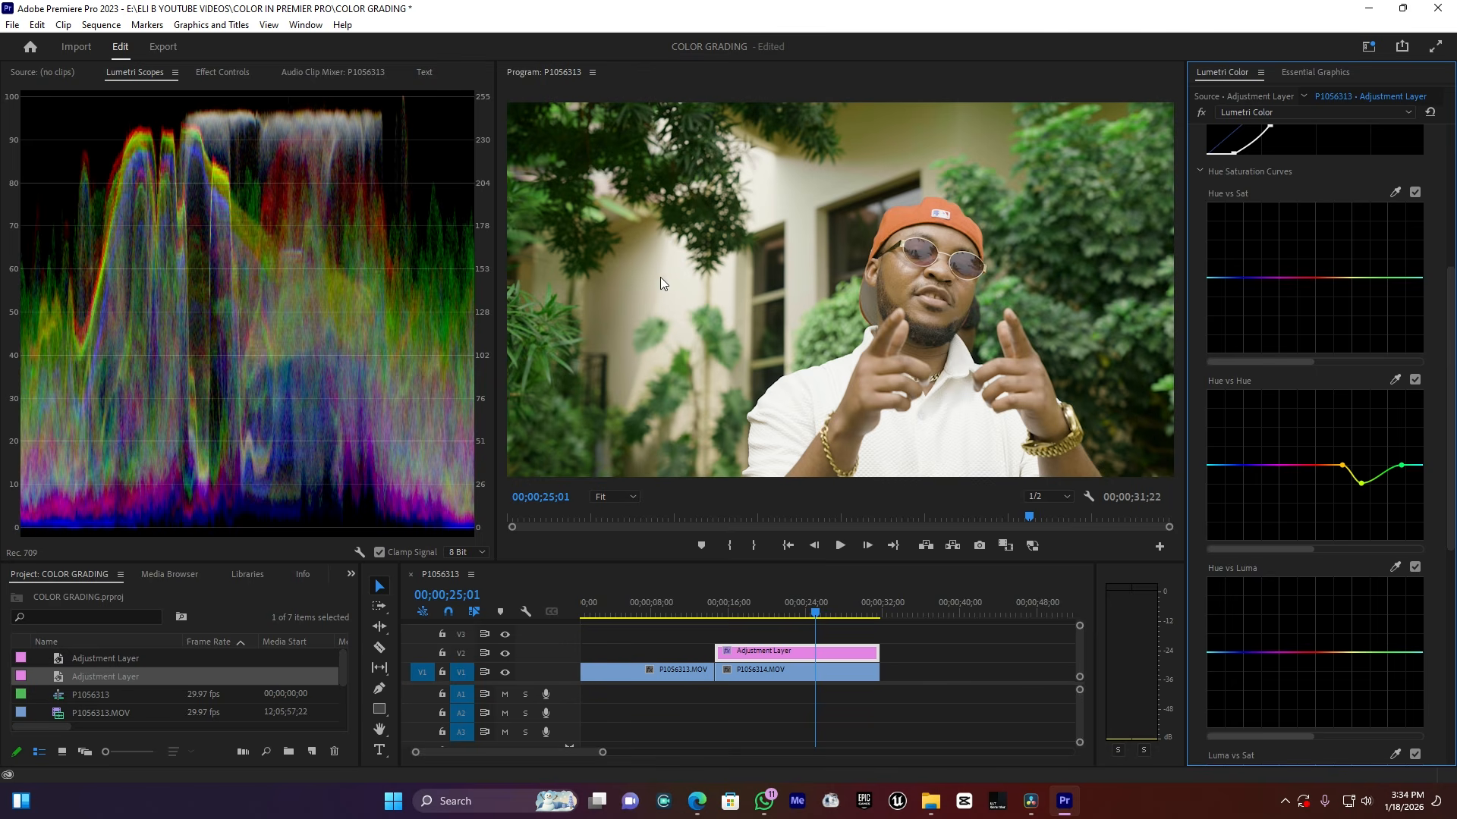
mouse_move(1362, 488)
mouse_down()
mouse_move(1363, 431)
mouse_move(1363, 481)
mouse_up()
Step: On the Hue vs Sat curve, anchor yellow and green, and lower a yellow-green point between them to desaturate the foliage
click(1344, 277)
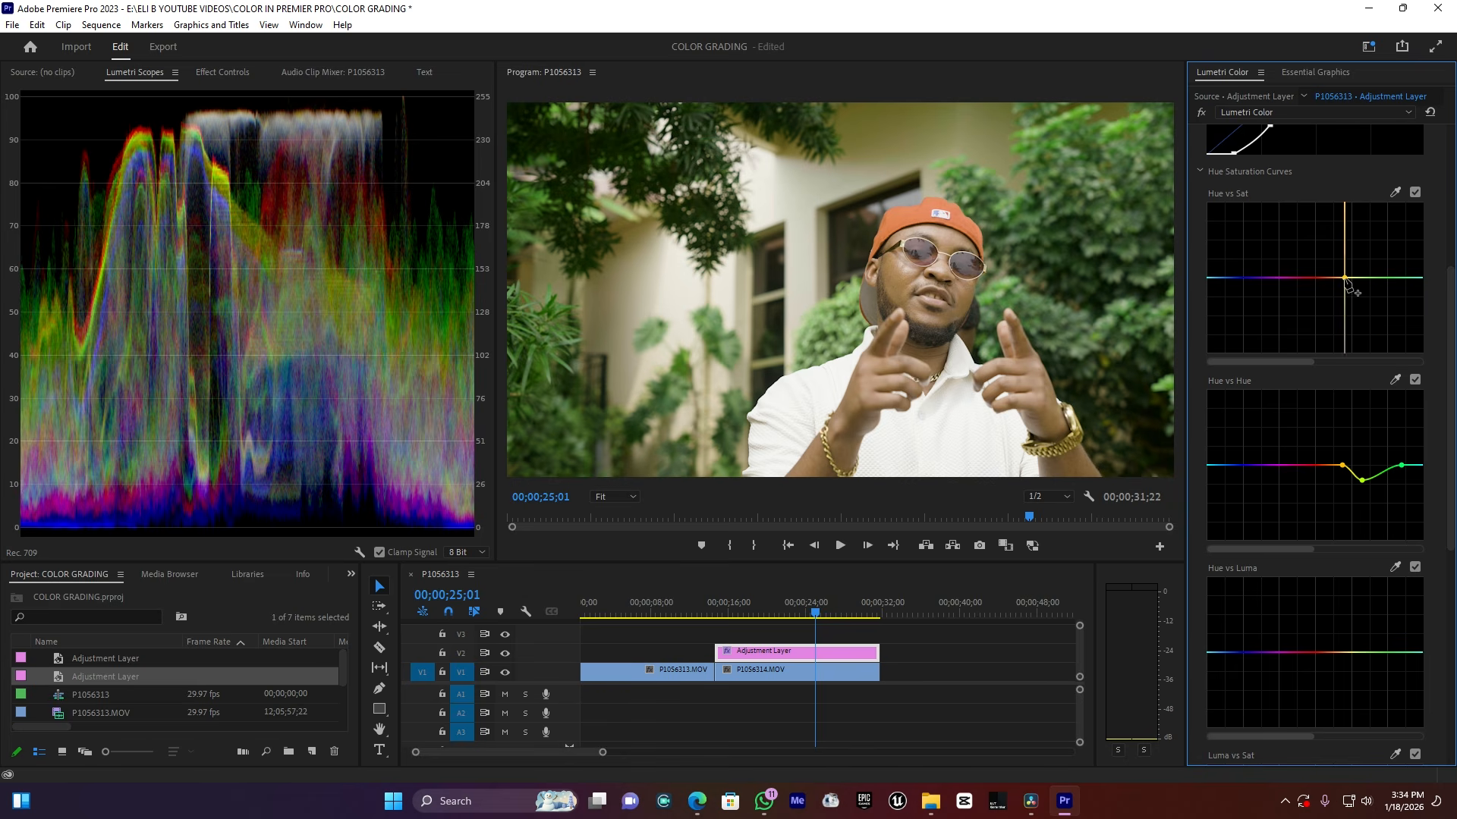
click(1403, 278)
drag(1364, 278, 1366, 297)
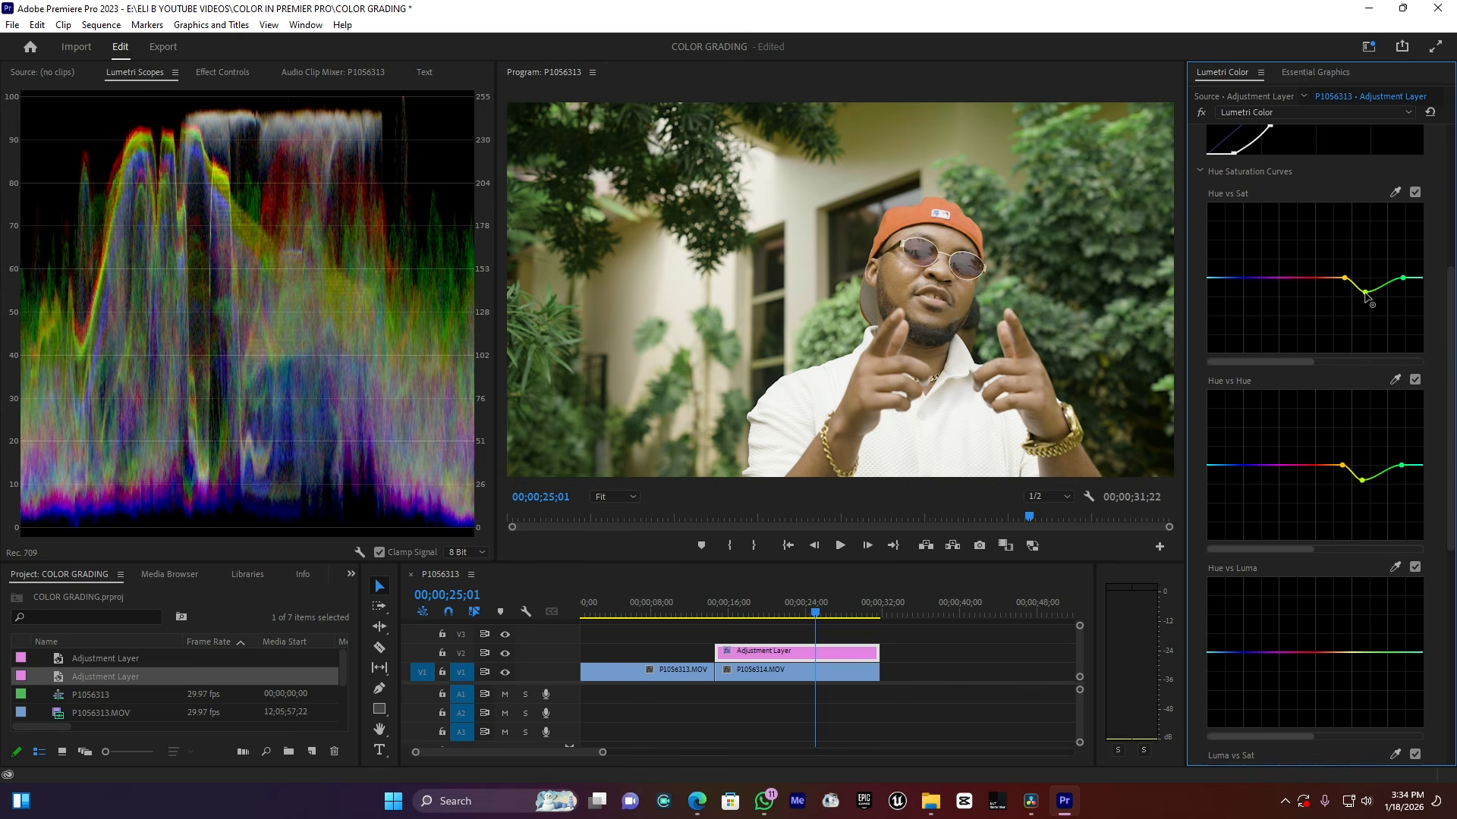
drag(1366, 293, 1367, 297)
Step: Sample the cap's color for the Hue vs Sat curve and raise the sampled red-orange point slightly
click(1395, 192)
click(924, 211)
drag(1322, 278, 1323, 267)
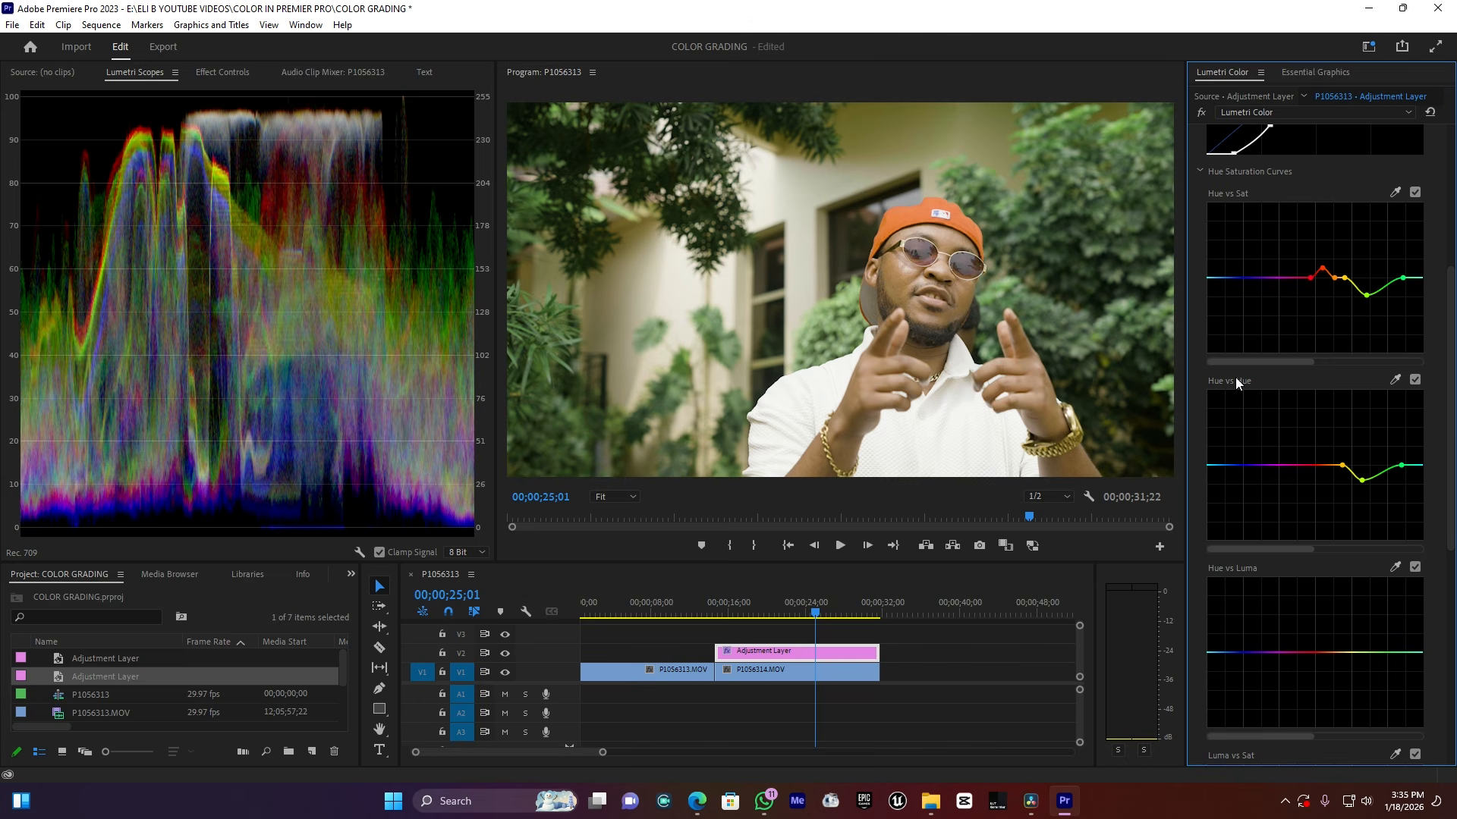
Step: Sample the cap for the Hue vs Hue curve and raise its red-orange points slightly to shift the cap from orange toward red
click(1393, 380)
click(916, 214)
click(1393, 379)
click(889, 224)
drag(1323, 464, 1319, 457)
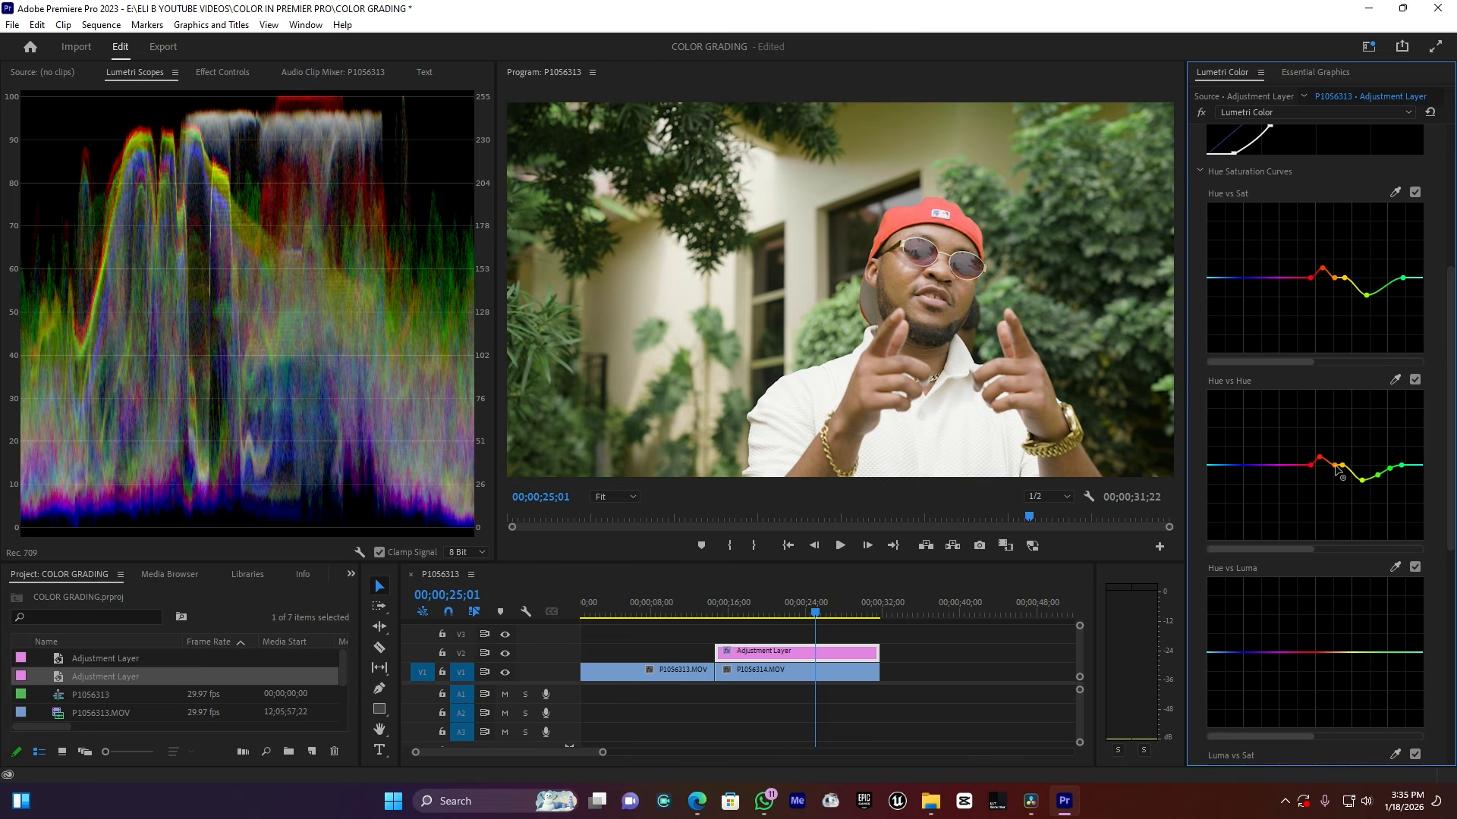
drag(1335, 466, 1332, 462)
click(1333, 279)
Step: Sample the man's face for the Hue vs Luma curve and raise the sampled red-orange point very slightly
scroll(1335, 584, down, 2)
scroll(1337, 585, down, 2)
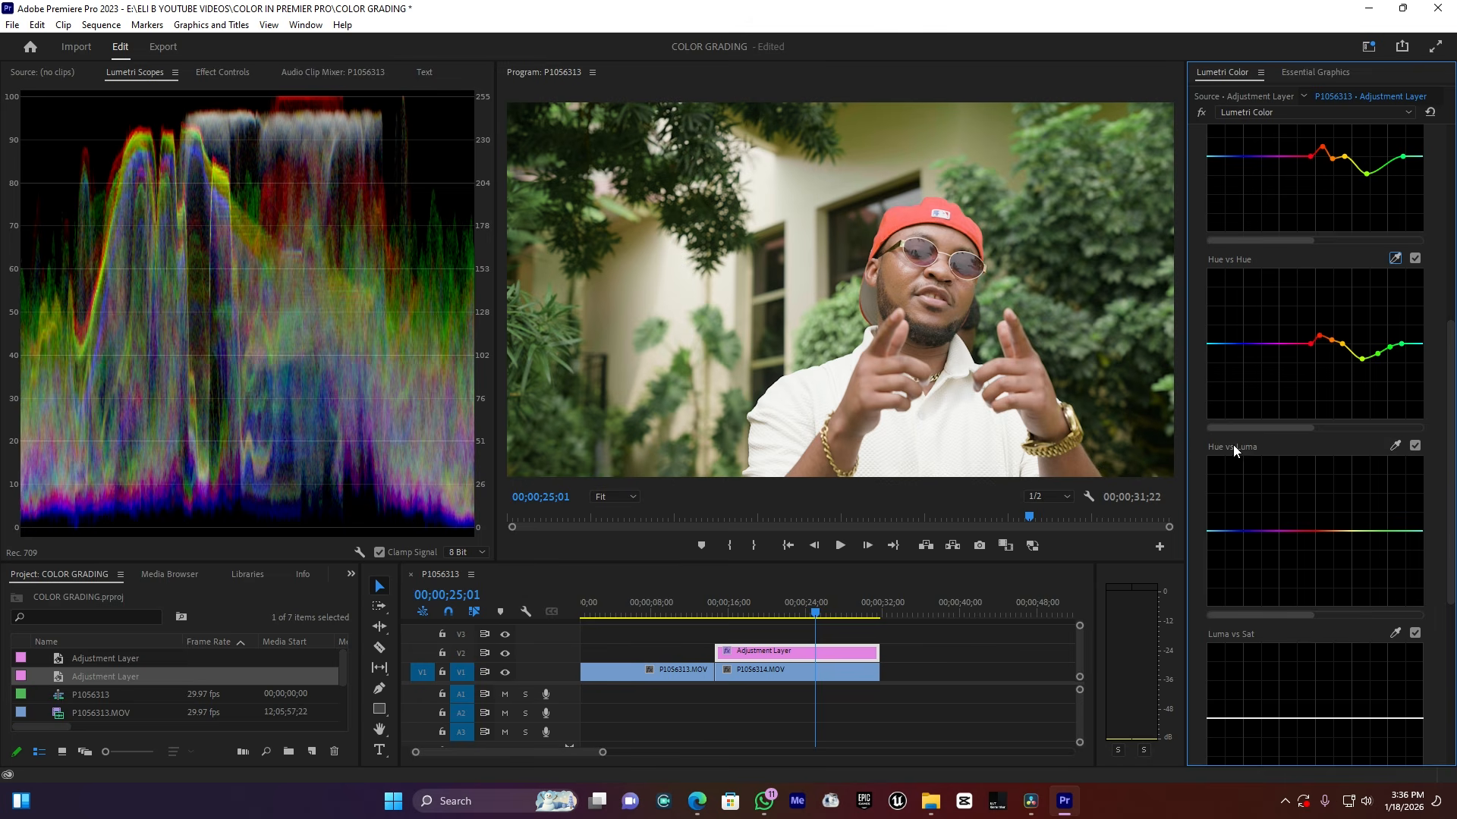
click(1395, 447)
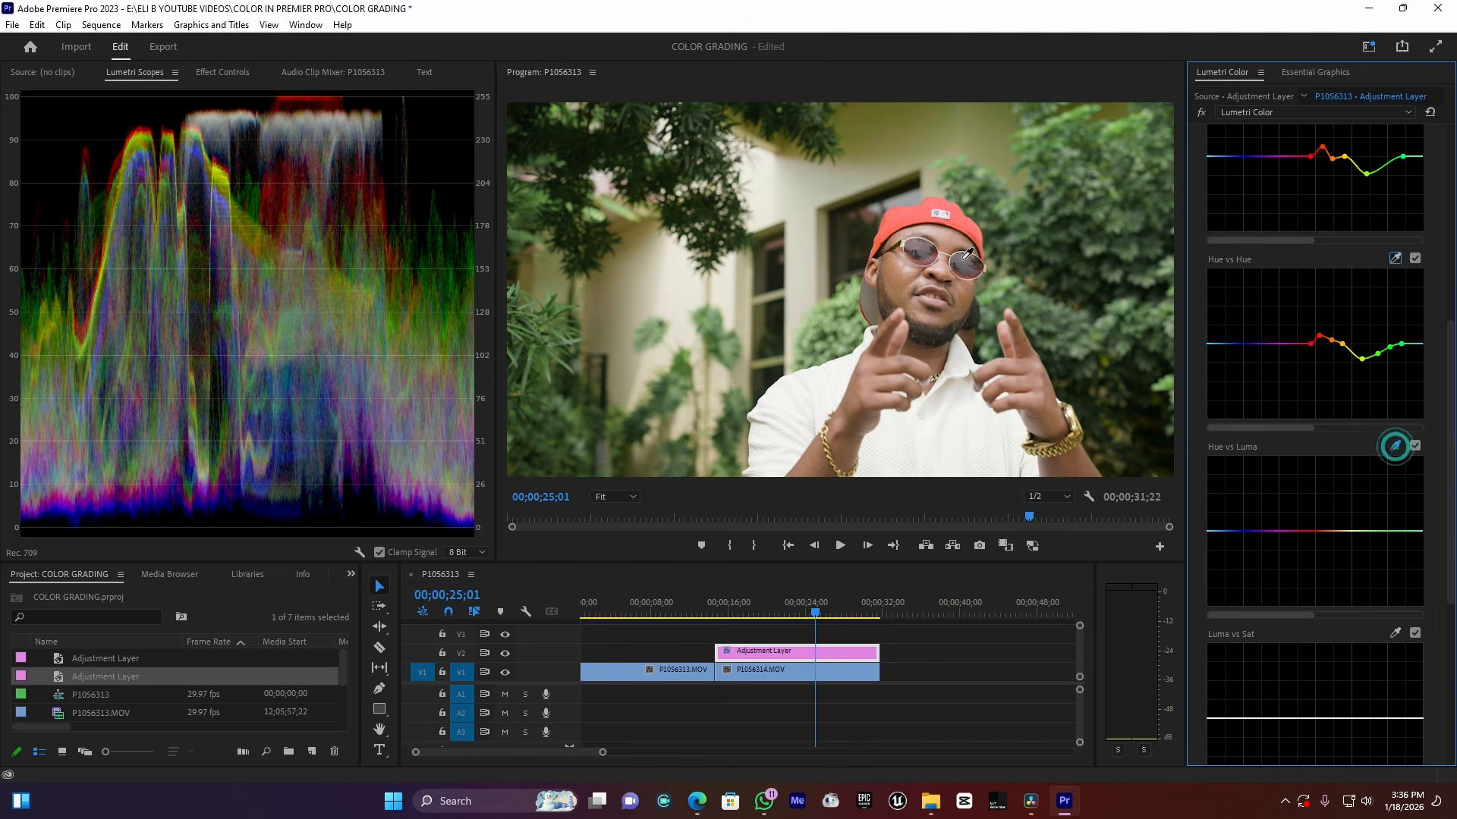
click(903, 278)
mouse_move(1325, 530)
mouse_down()
mouse_move(1326, 519)
mouse_move(1325, 533)
mouse_up()
Step: Close the Curves section and lower the Shadows level slightly in Color Wheels & Match
scroll(1283, 375, up, 6)
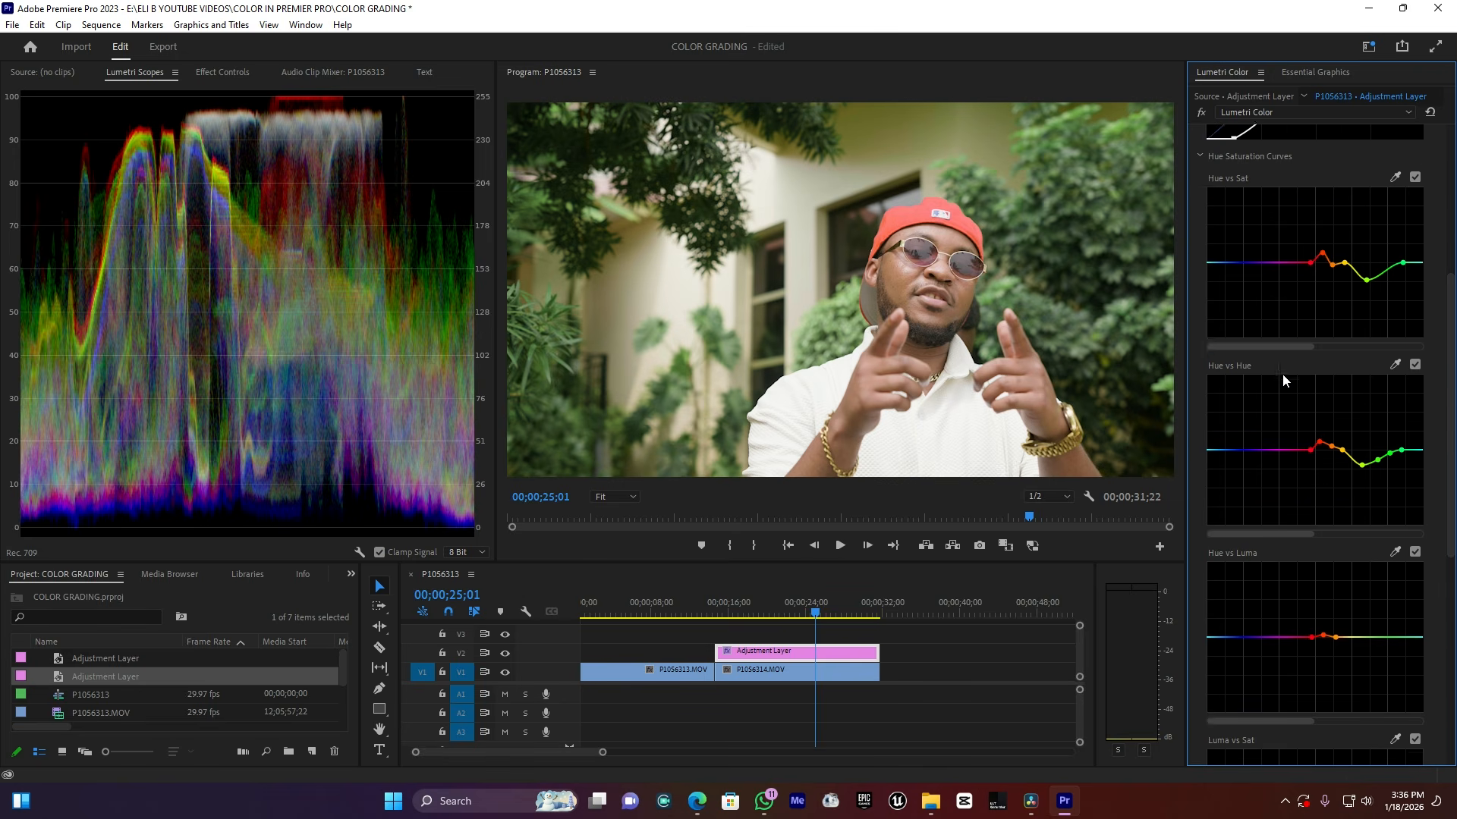
scroll(1218, 204, up, 2)
click(1211, 173)
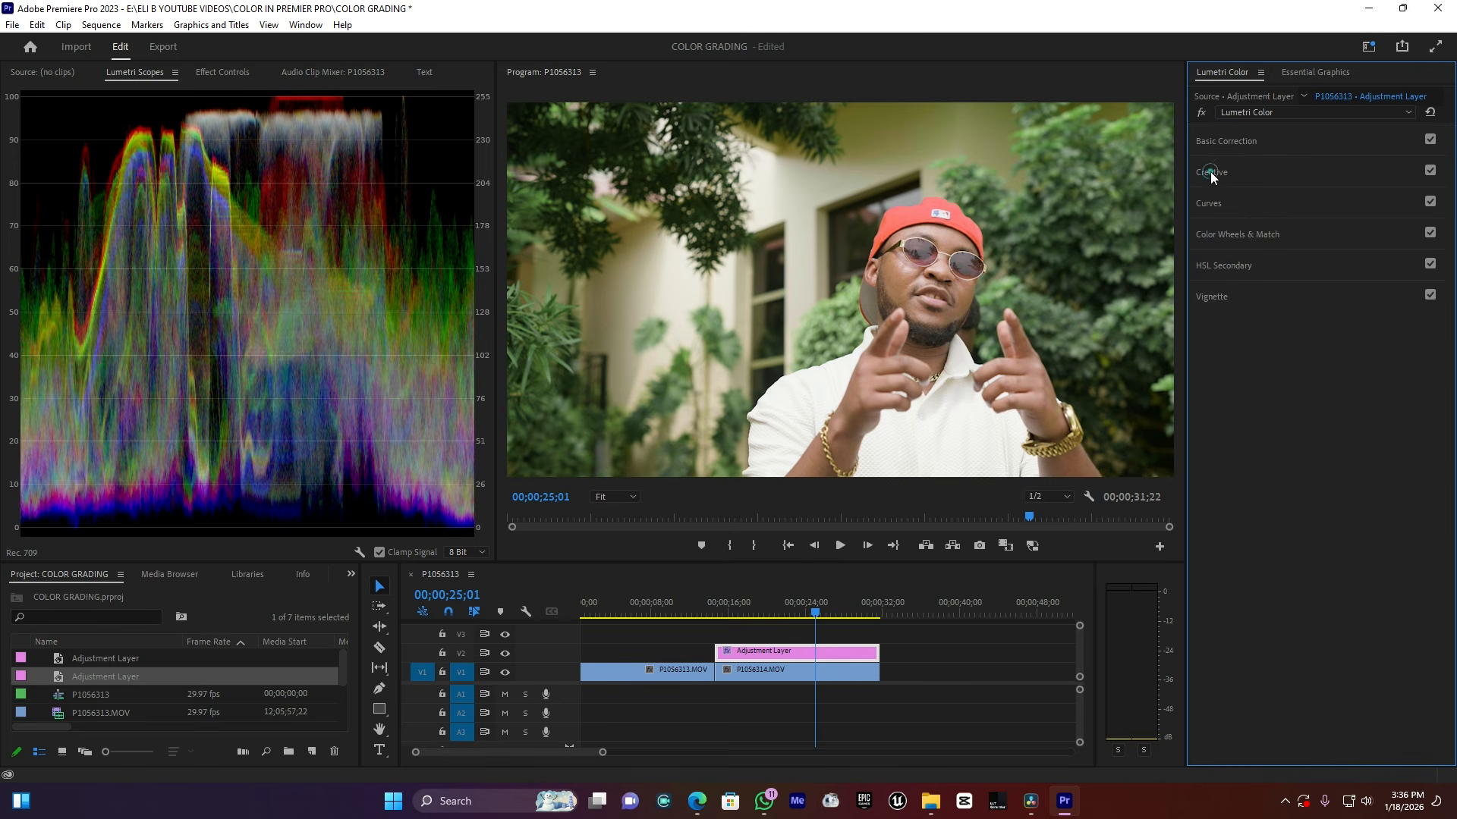
click(1238, 237)
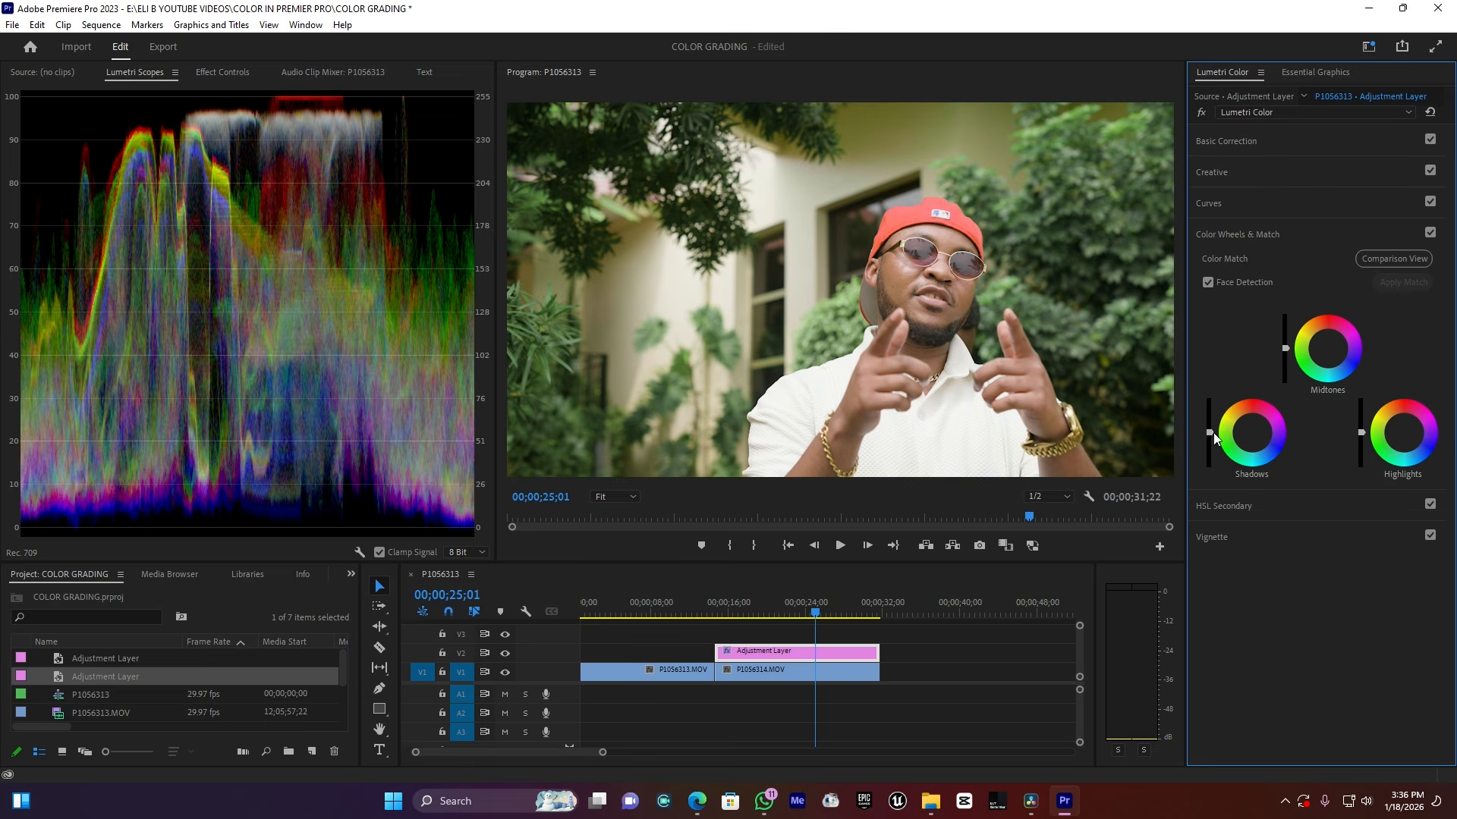
drag(1213, 432, 1213, 436)
drag(1255, 432, 1254, 433)
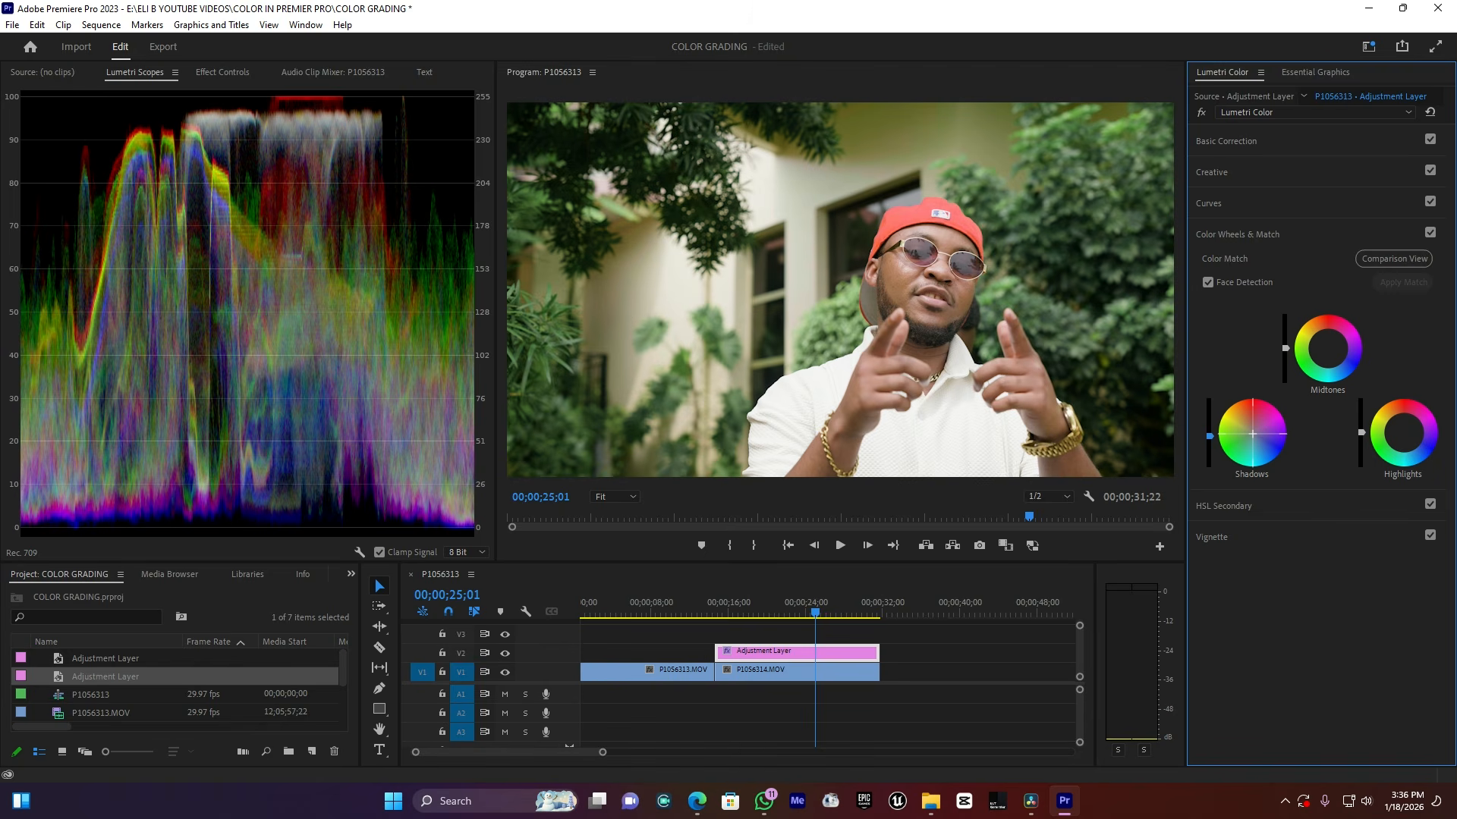
drag(1253, 433, 1255, 451)
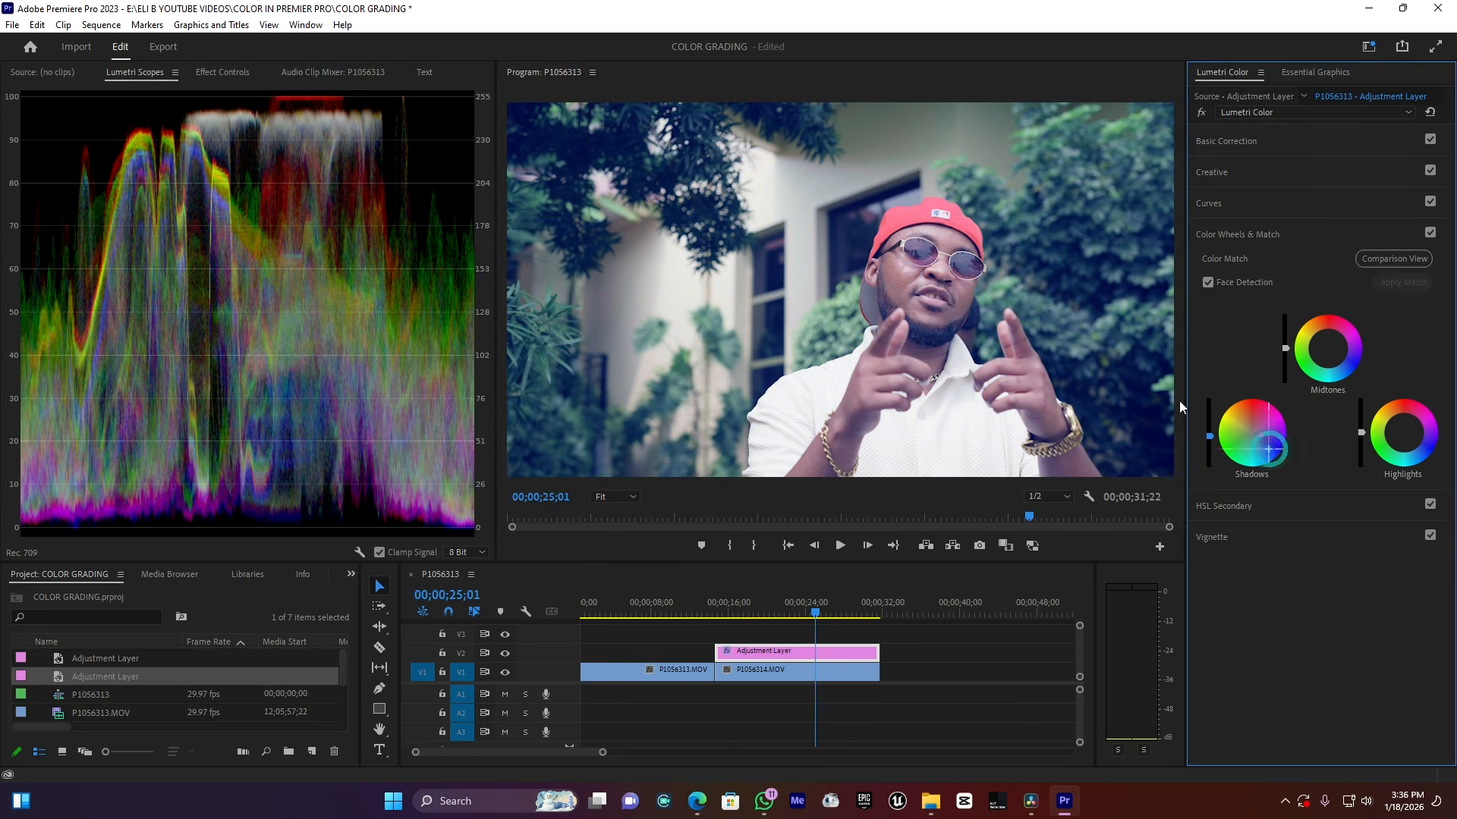
drag(1231, 435, 1230, 439)
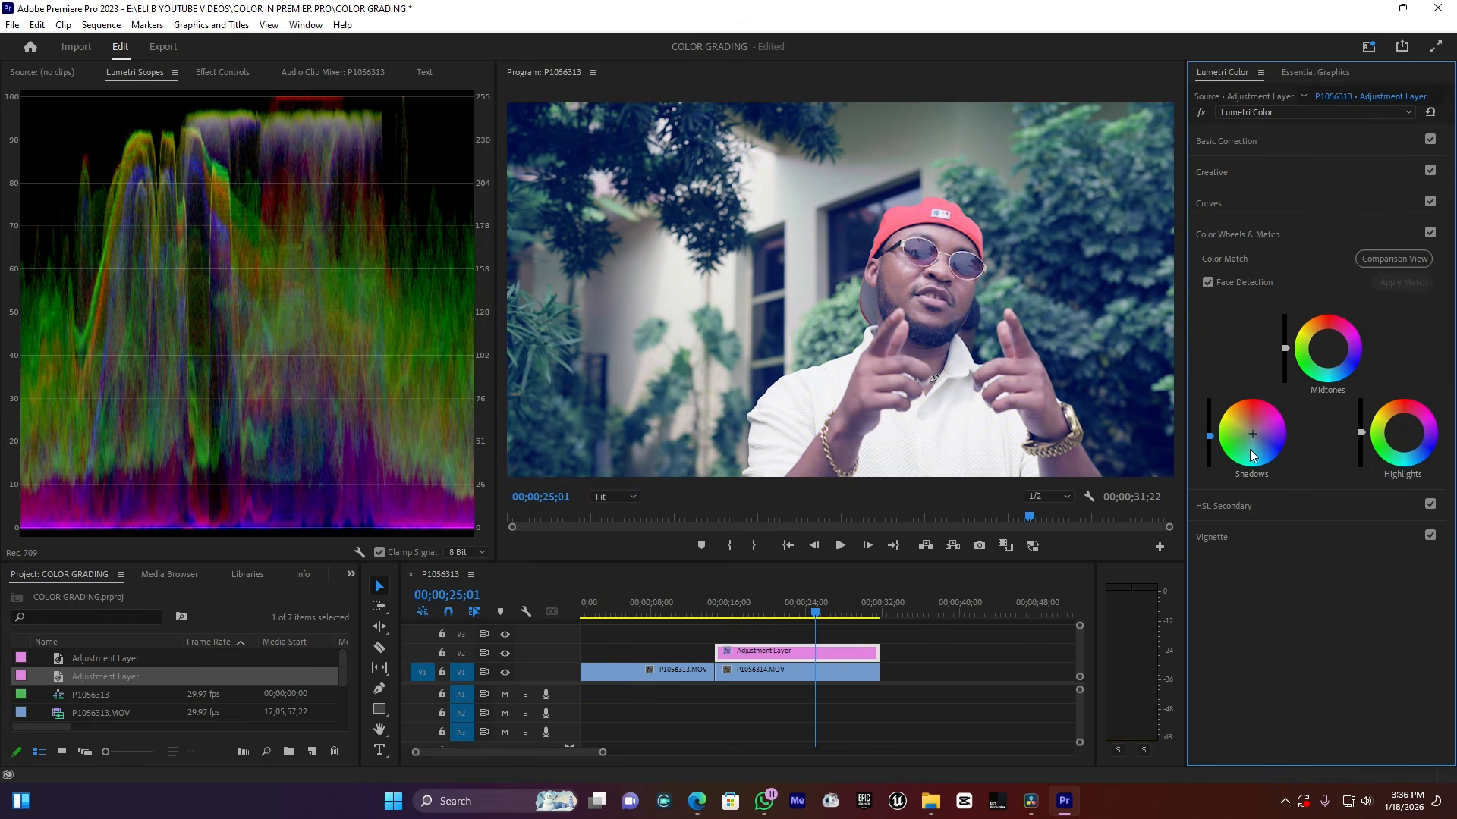
double_click(1252, 447)
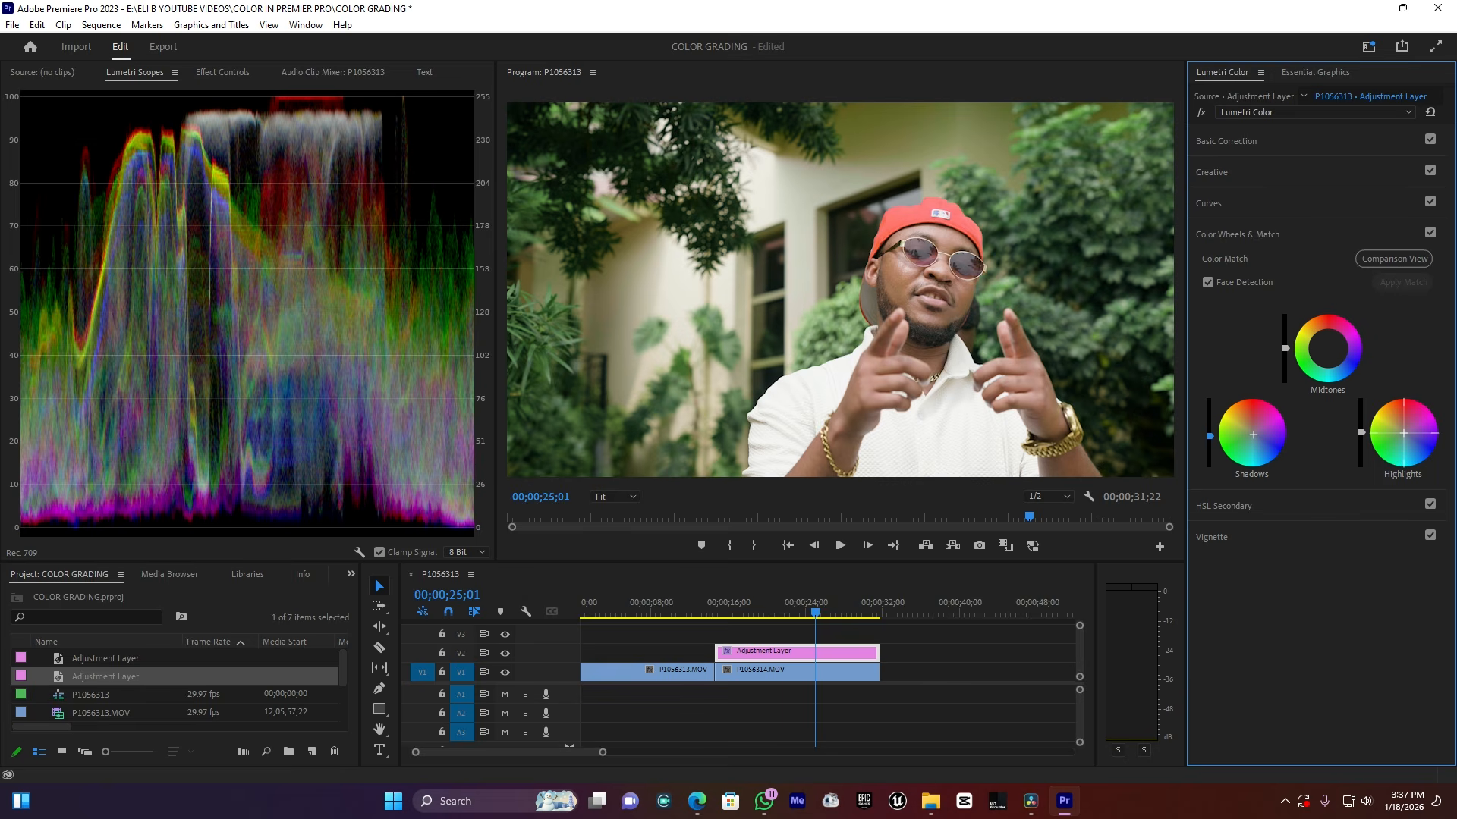
Step: Shift the Highlights color wheel slightly off center and the Midtones wheel slightly toward red to warm the image
drag(1404, 434, 1402, 435)
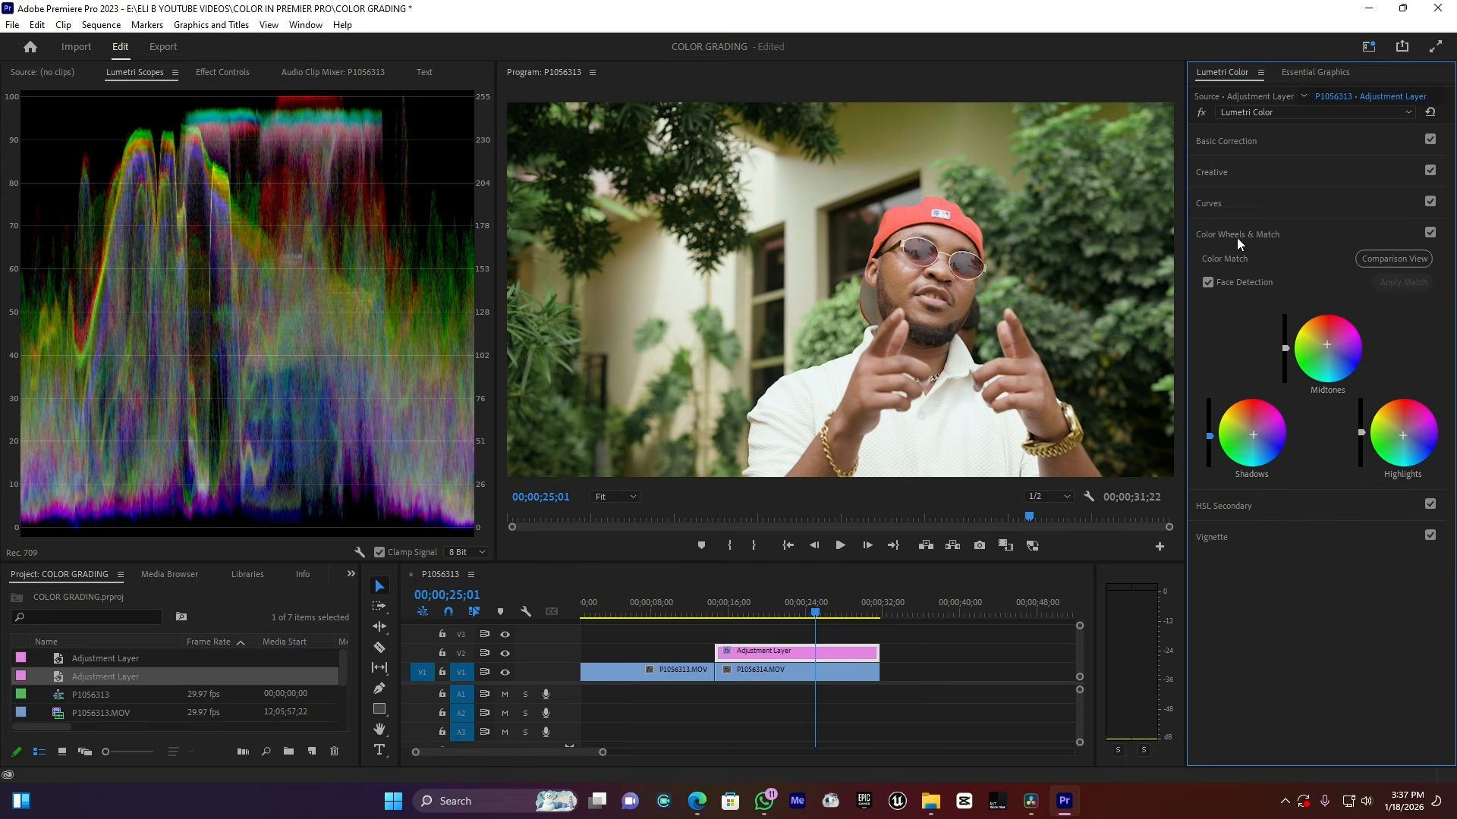
Step: Compare the image with and without Color Wheels & Match, shift the Highlights wheel slightly toward cyan, and close the section
click(1430, 233)
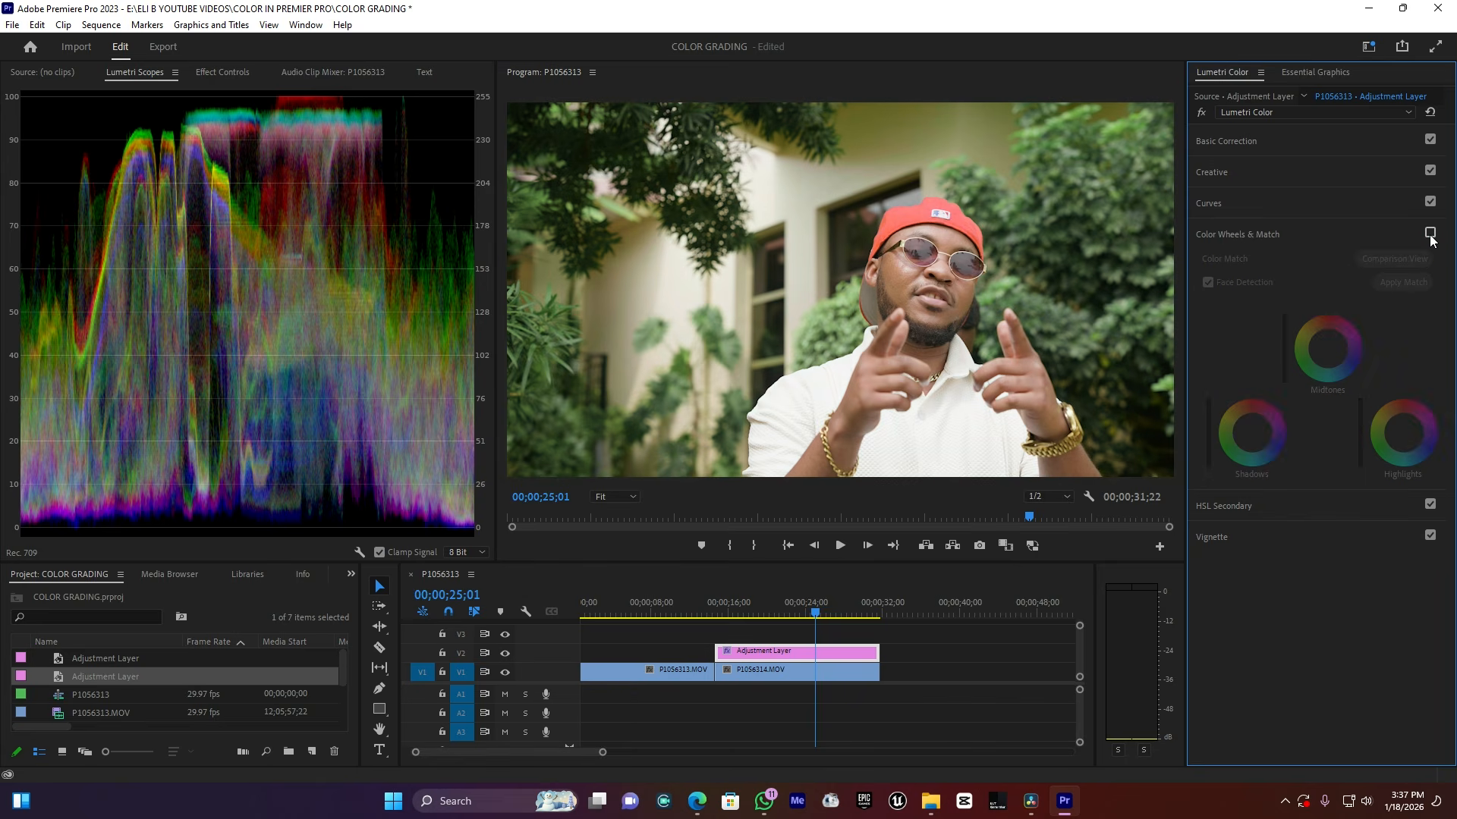
click(1430, 233)
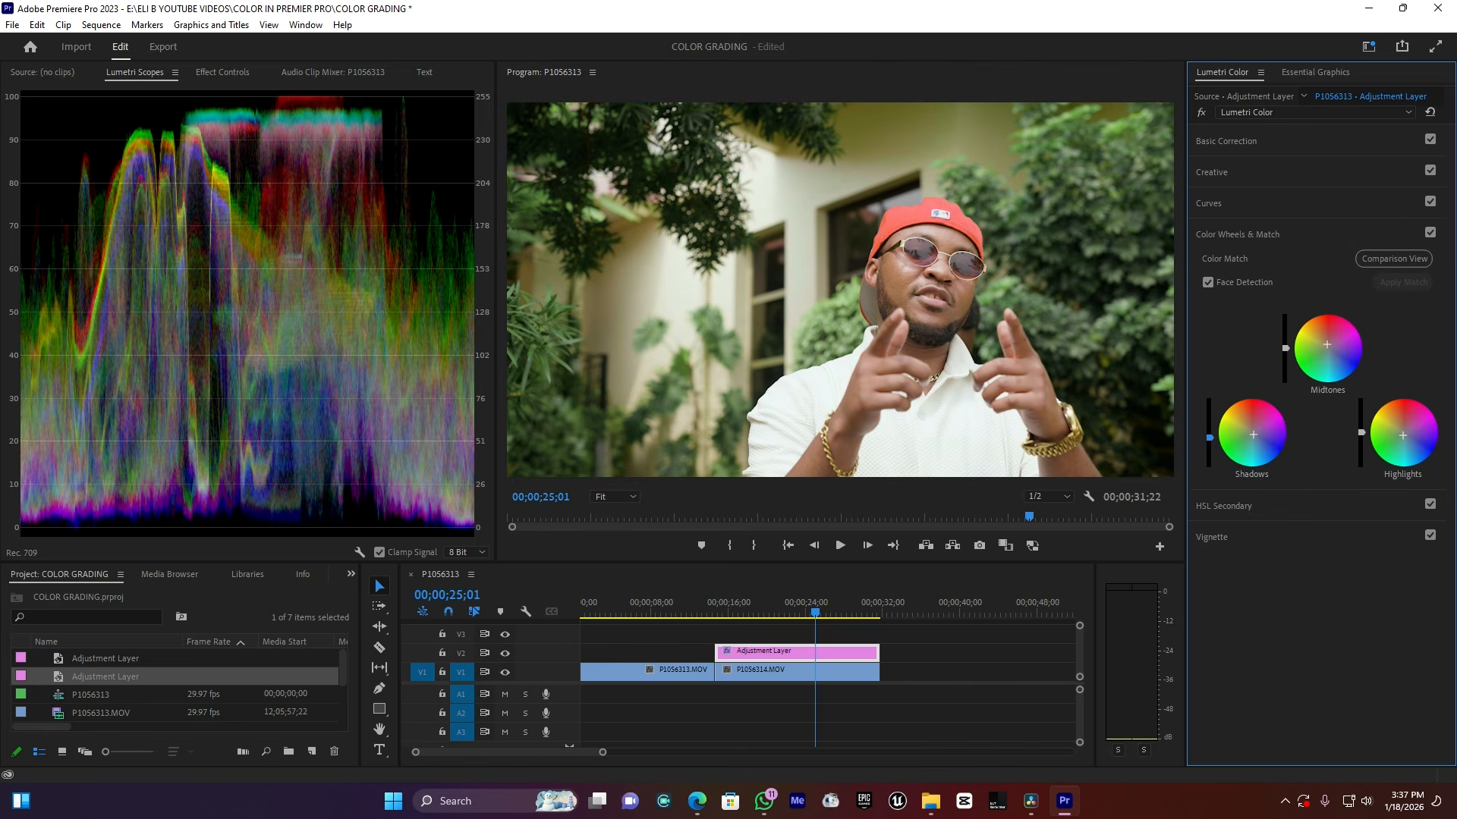
drag(1253, 435, 1254, 436)
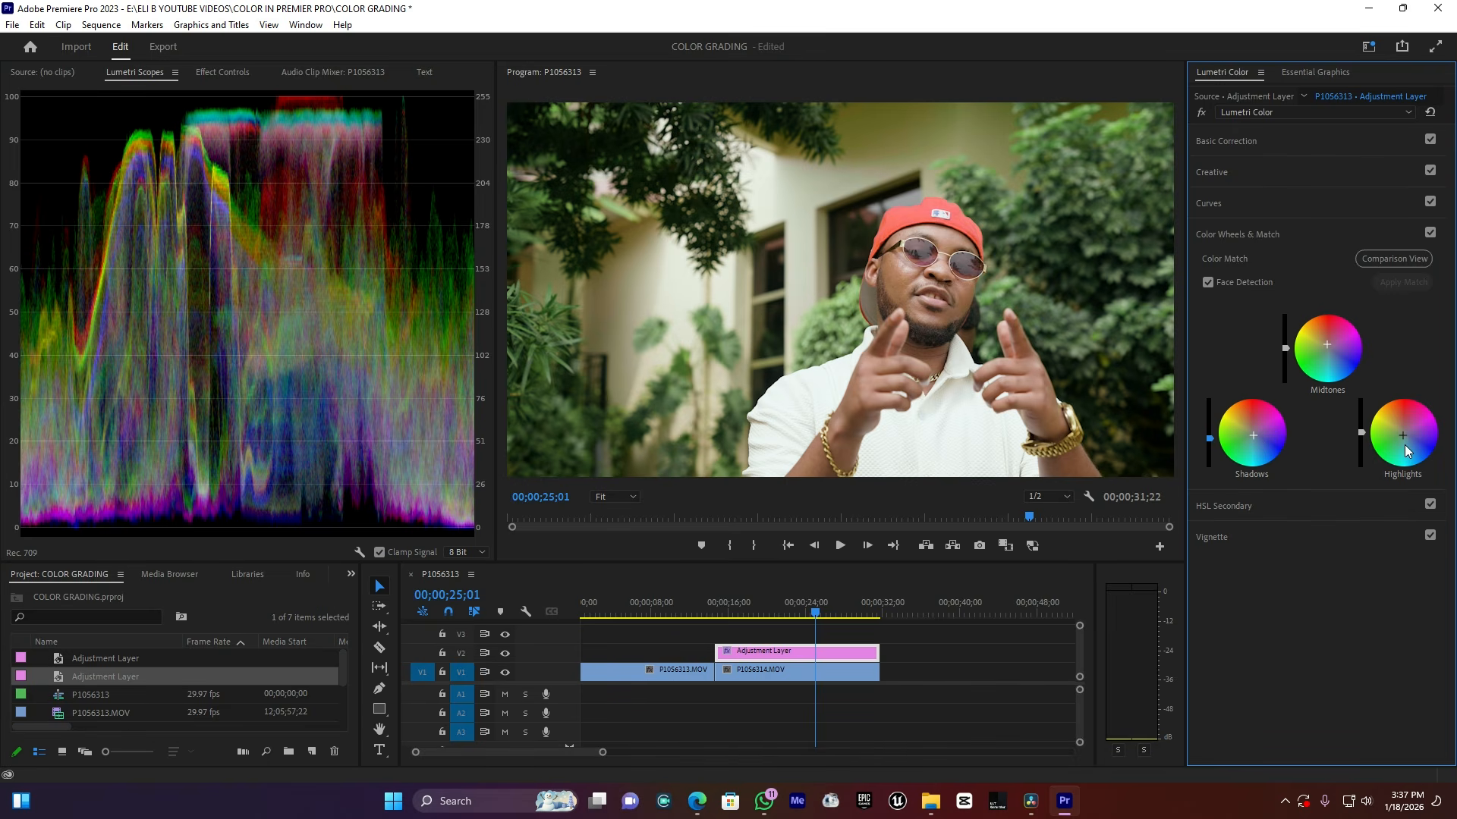
drag(1405, 438, 1403, 438)
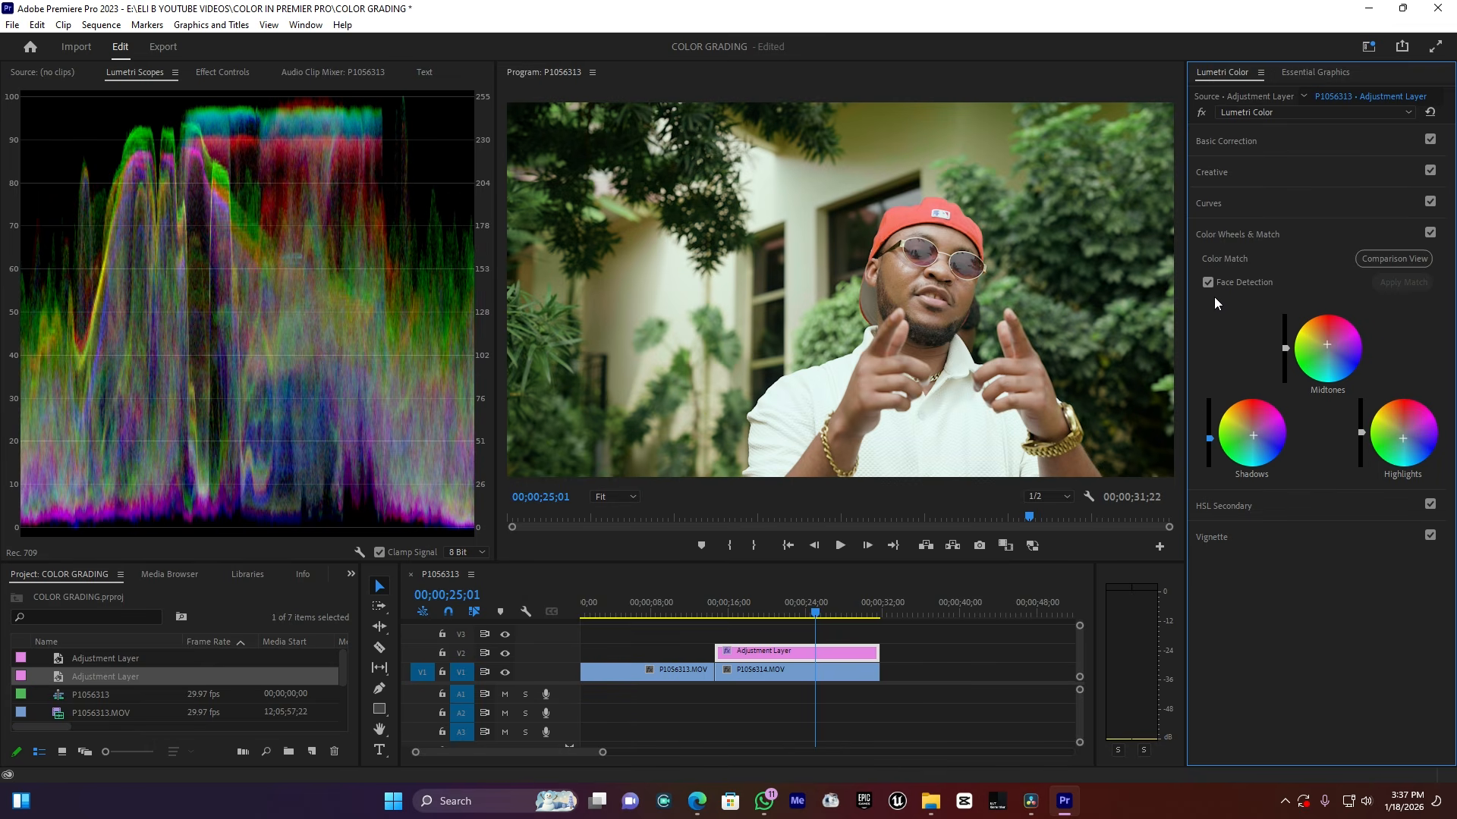
click(1241, 232)
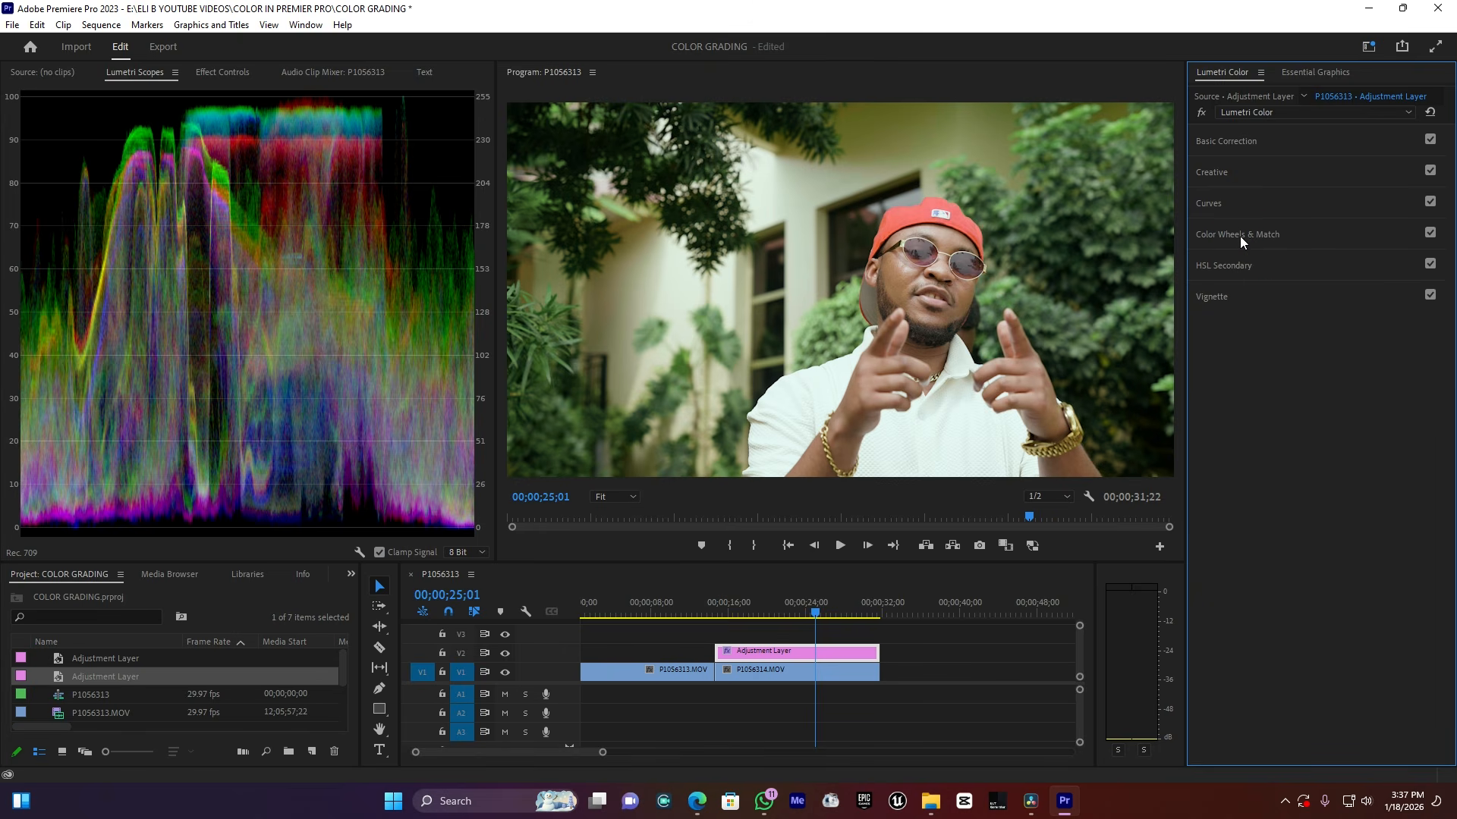
Step: Key the reds in HSL Secondary with the Color/Gray mask shown and check the mask inversion
click(1221, 267)
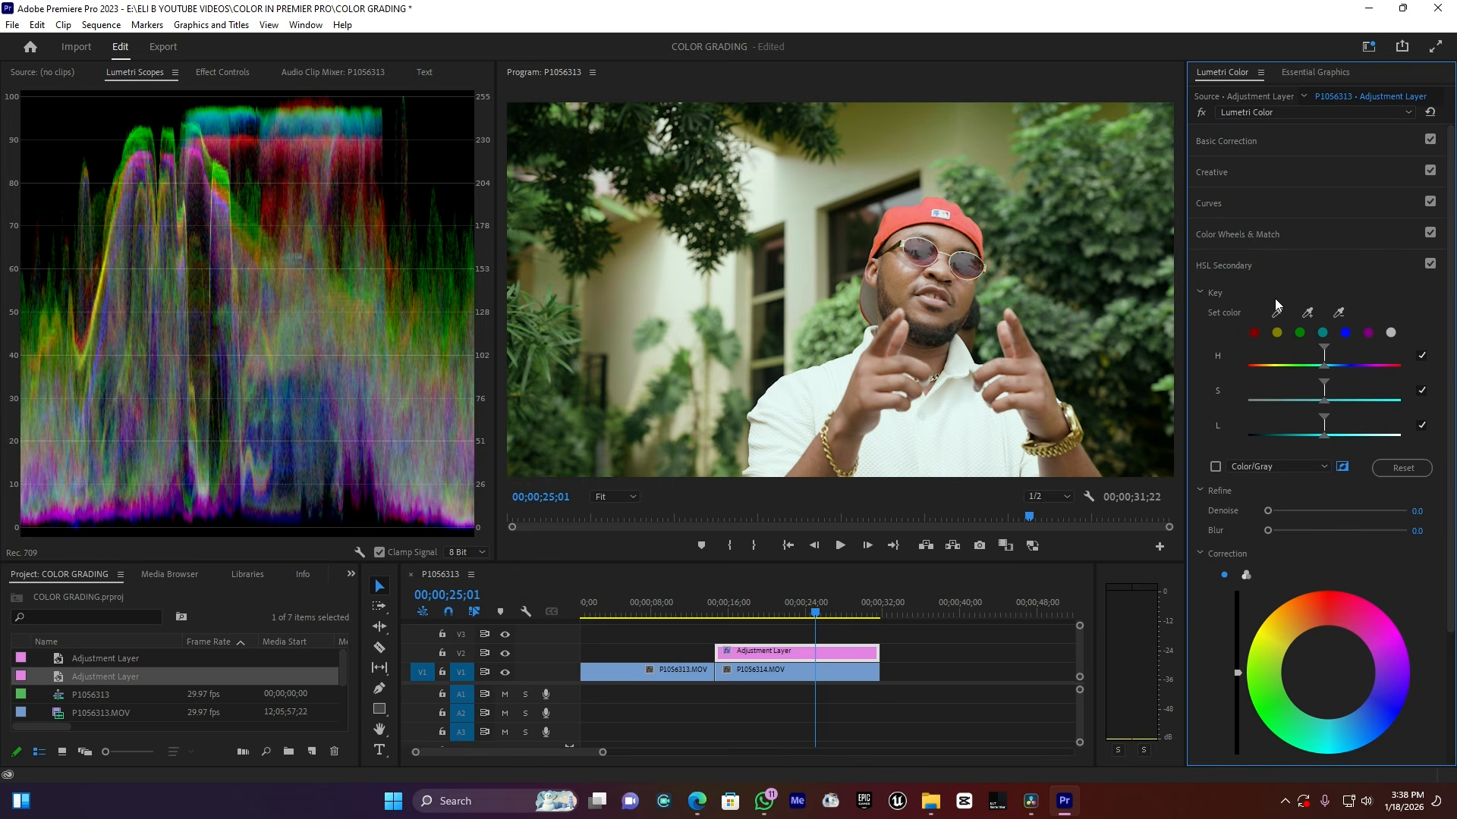
click(1255, 334)
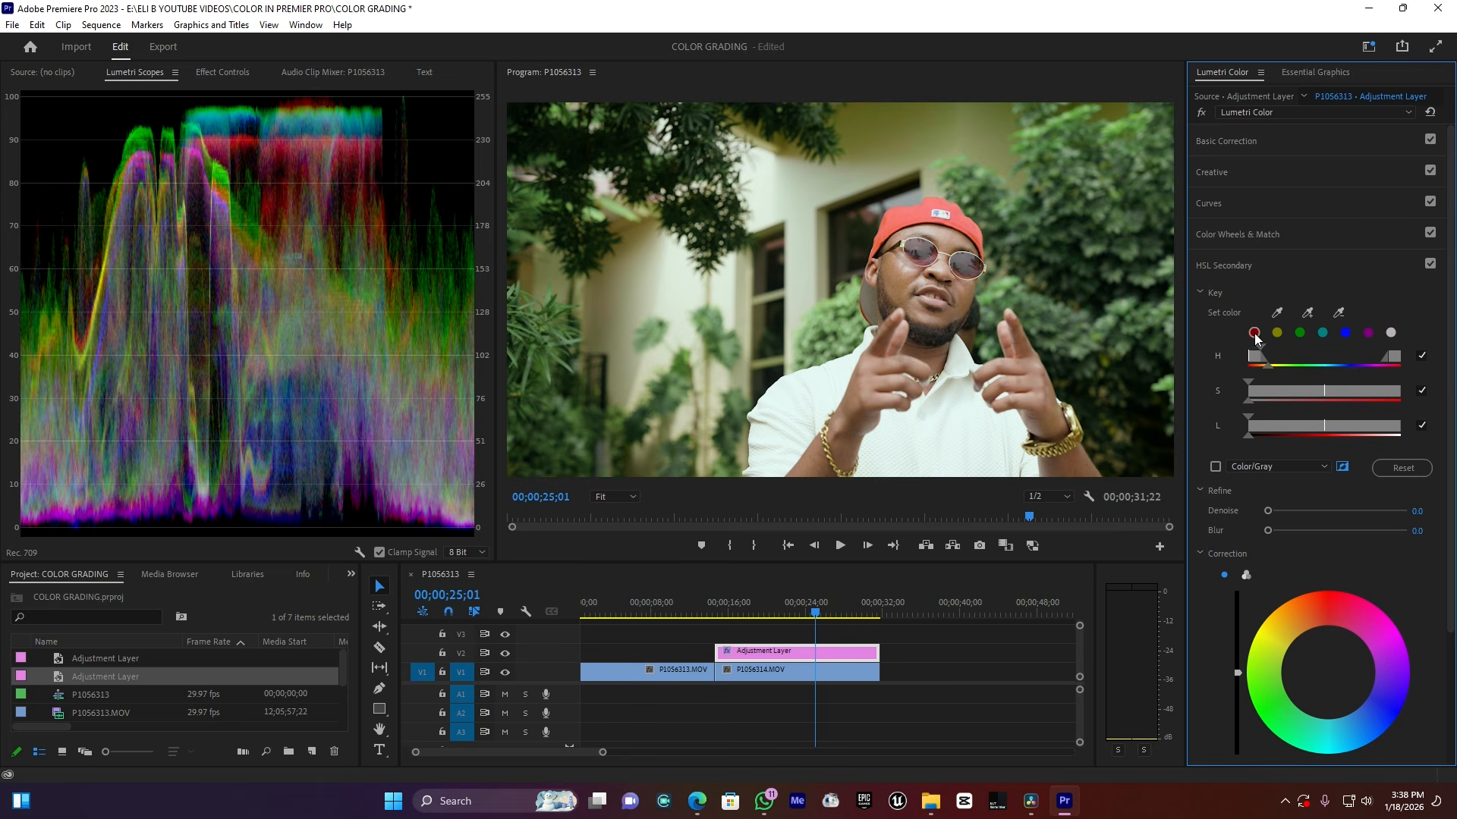
click(1215, 467)
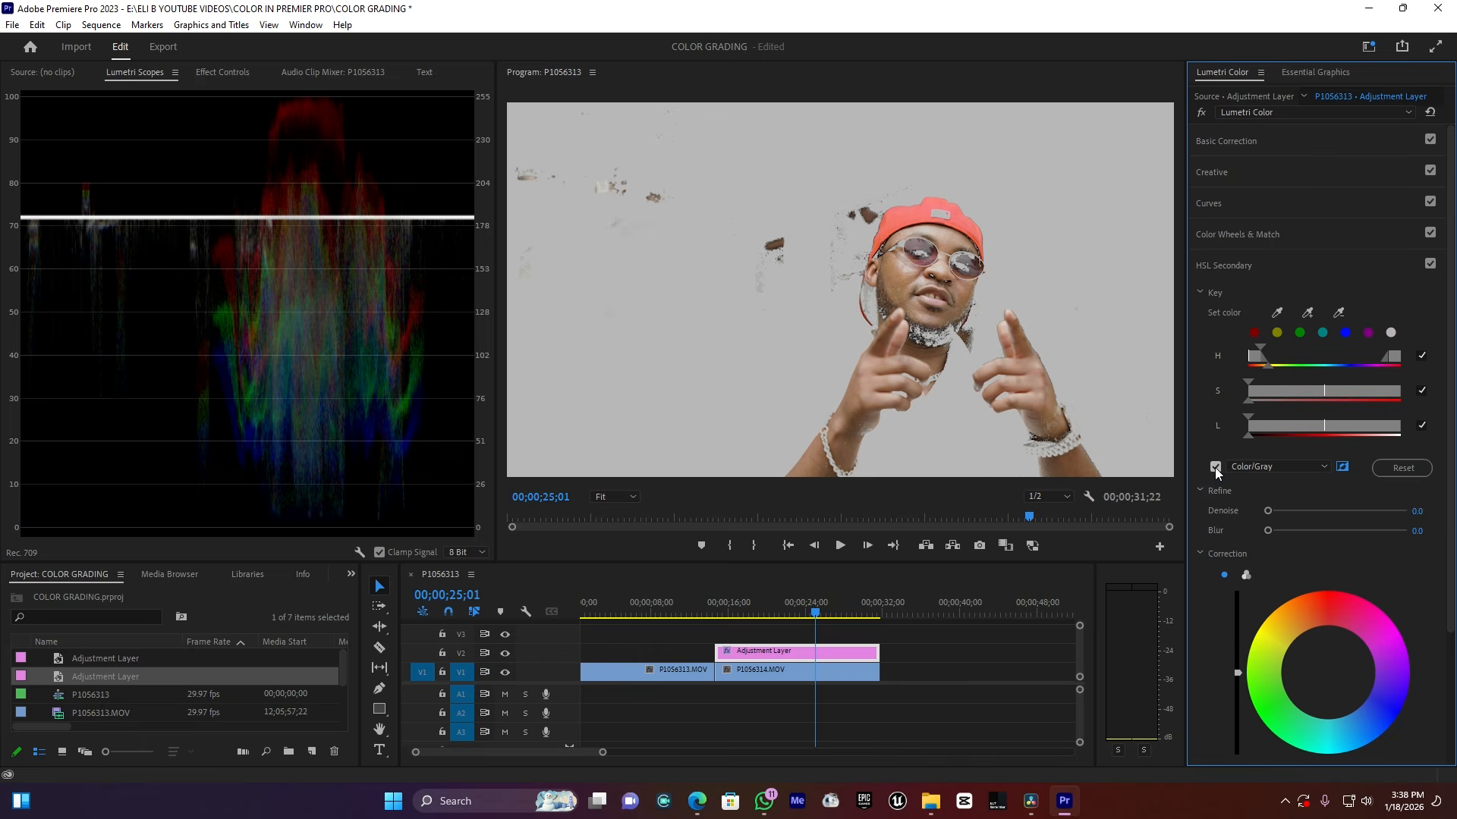
click(1342, 468)
click(1342, 467)
Step: Narrow the key's saturation and luminance ranges slightly, refine it with Denoise 25.5 and Blur 9.1, and hide the mask
drag(1274, 533, 1283, 510)
drag(1278, 388, 1287, 391)
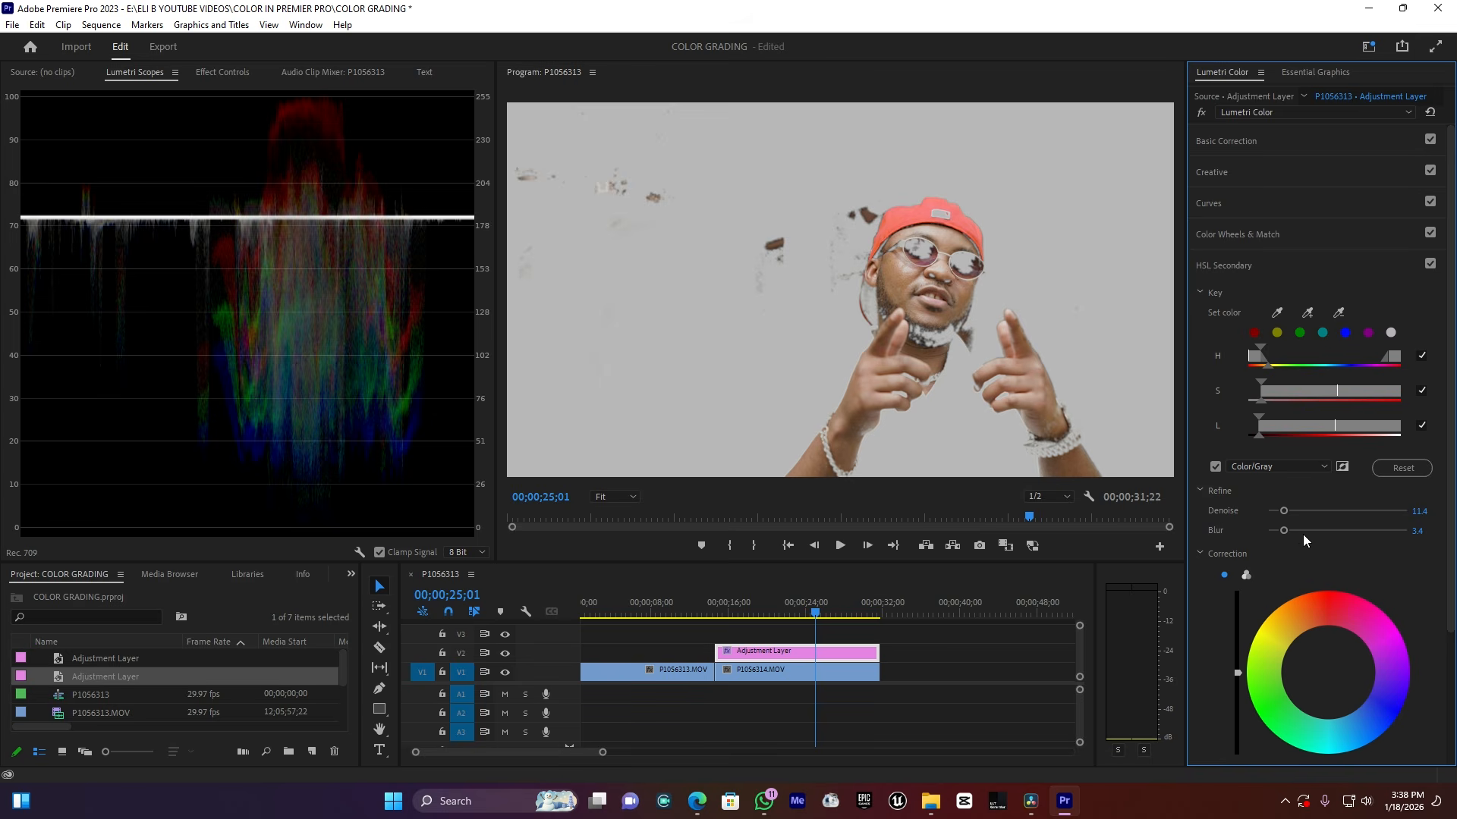
drag(1294, 529, 1306, 530)
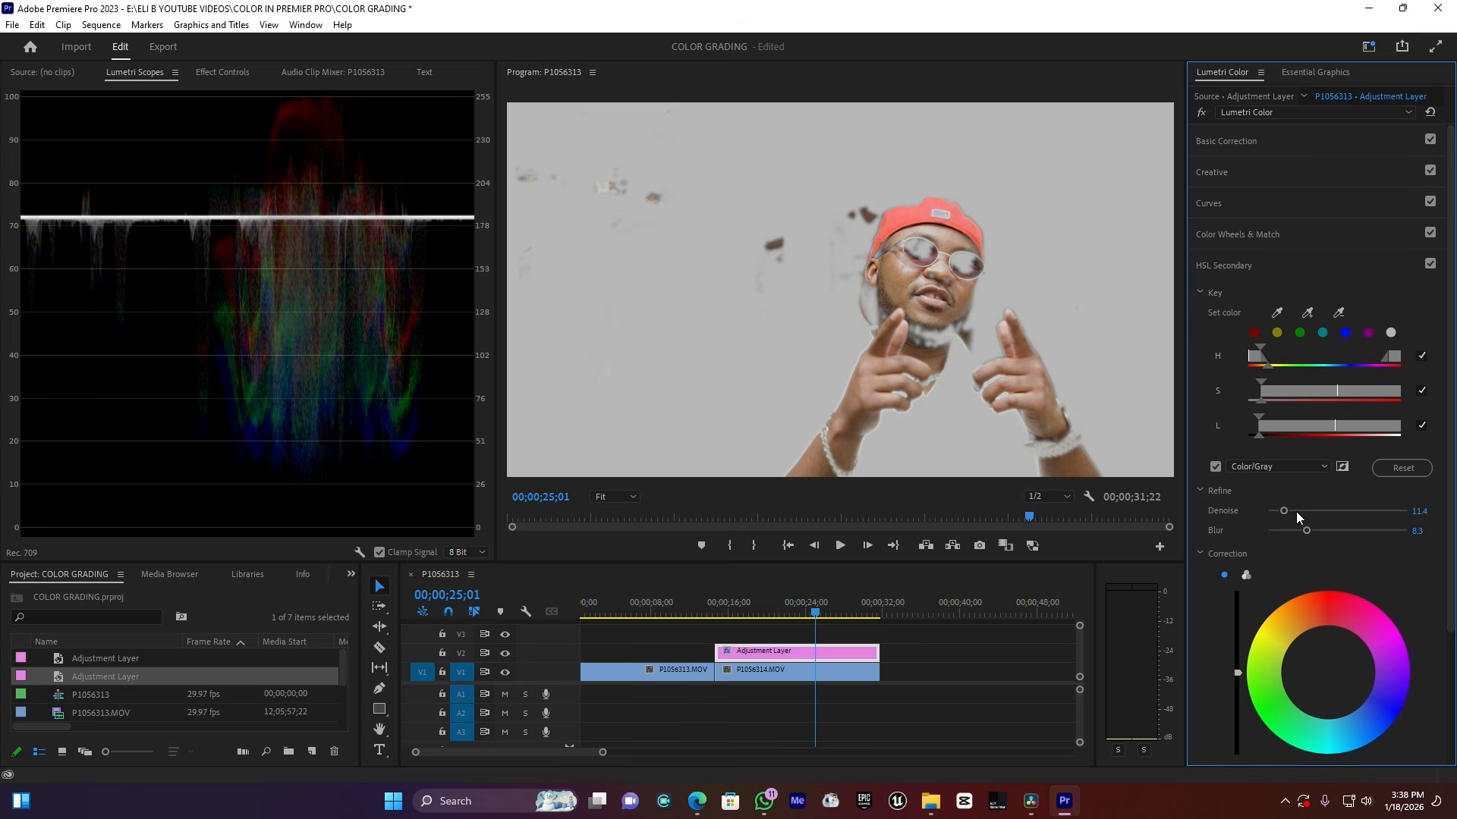
drag(1296, 512, 1309, 529)
click(1216, 467)
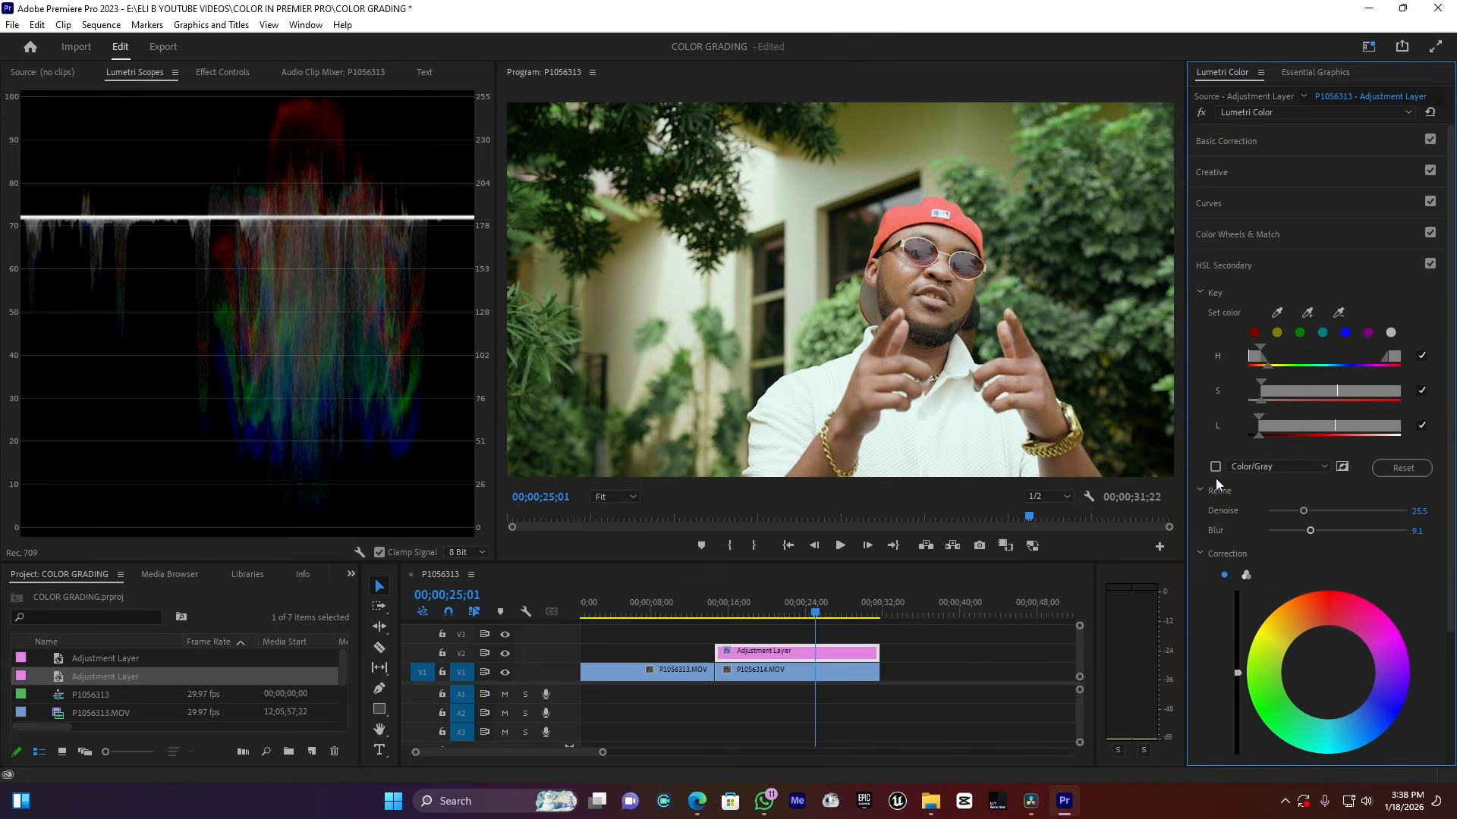
Step: Warm the keyed skin and cap with Temperature 17.4 and raise the HSL correction's brightness slightly
scroll(1400, 565, down, 4)
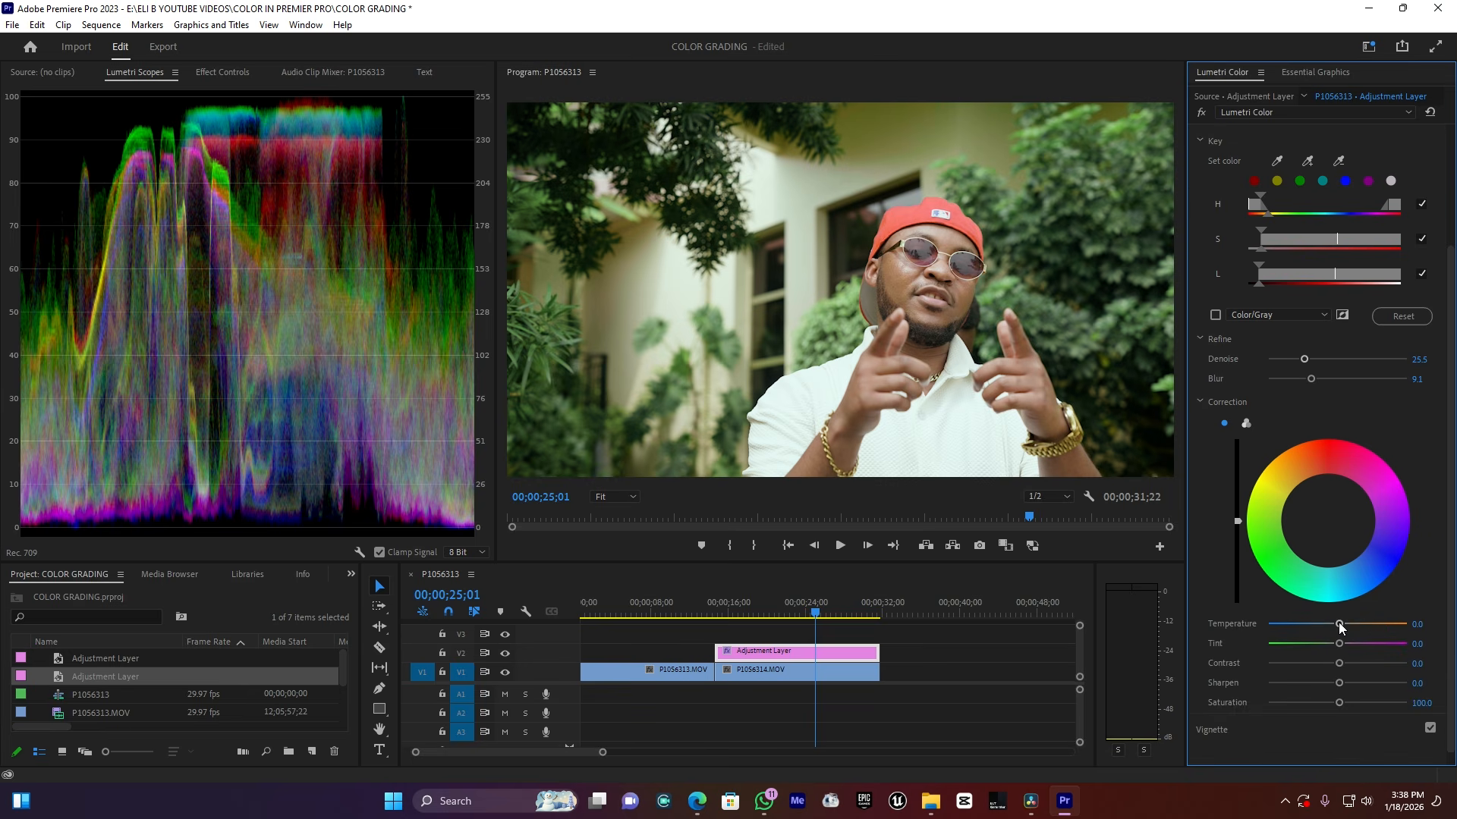
drag(1338, 623, 1347, 625)
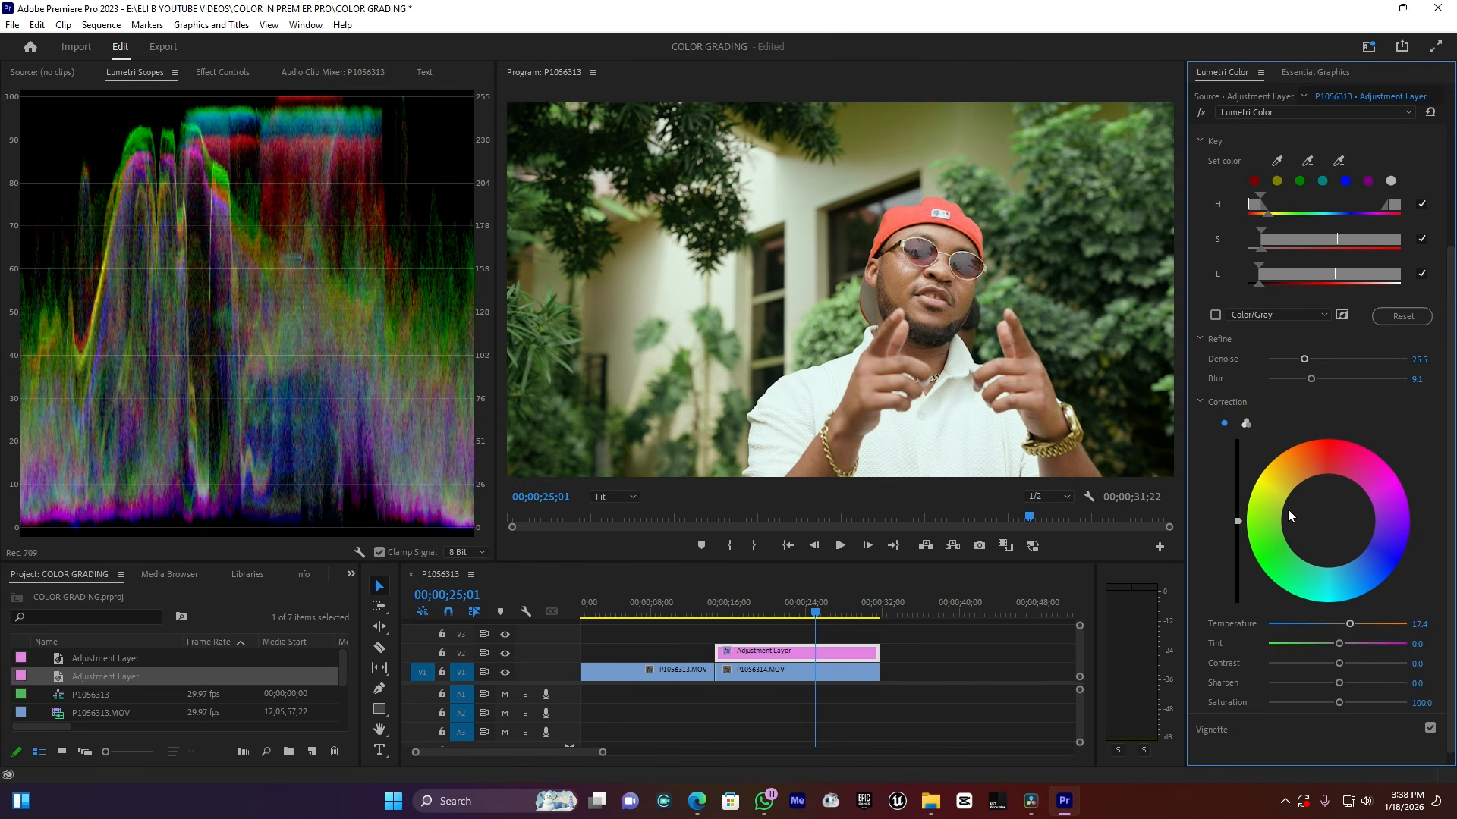
drag(1239, 523, 1240, 497)
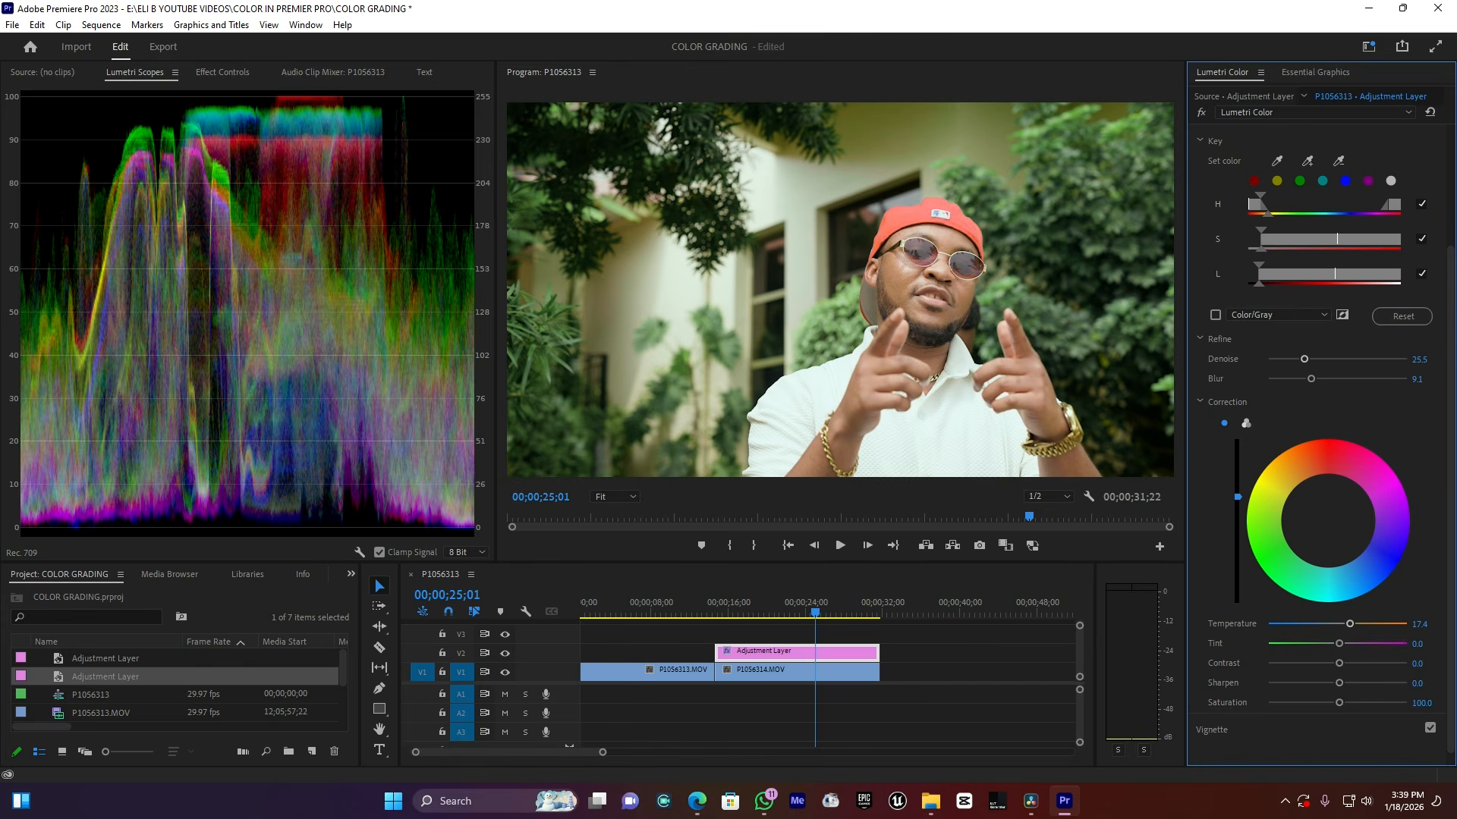
drag(1238, 497, 1237, 527)
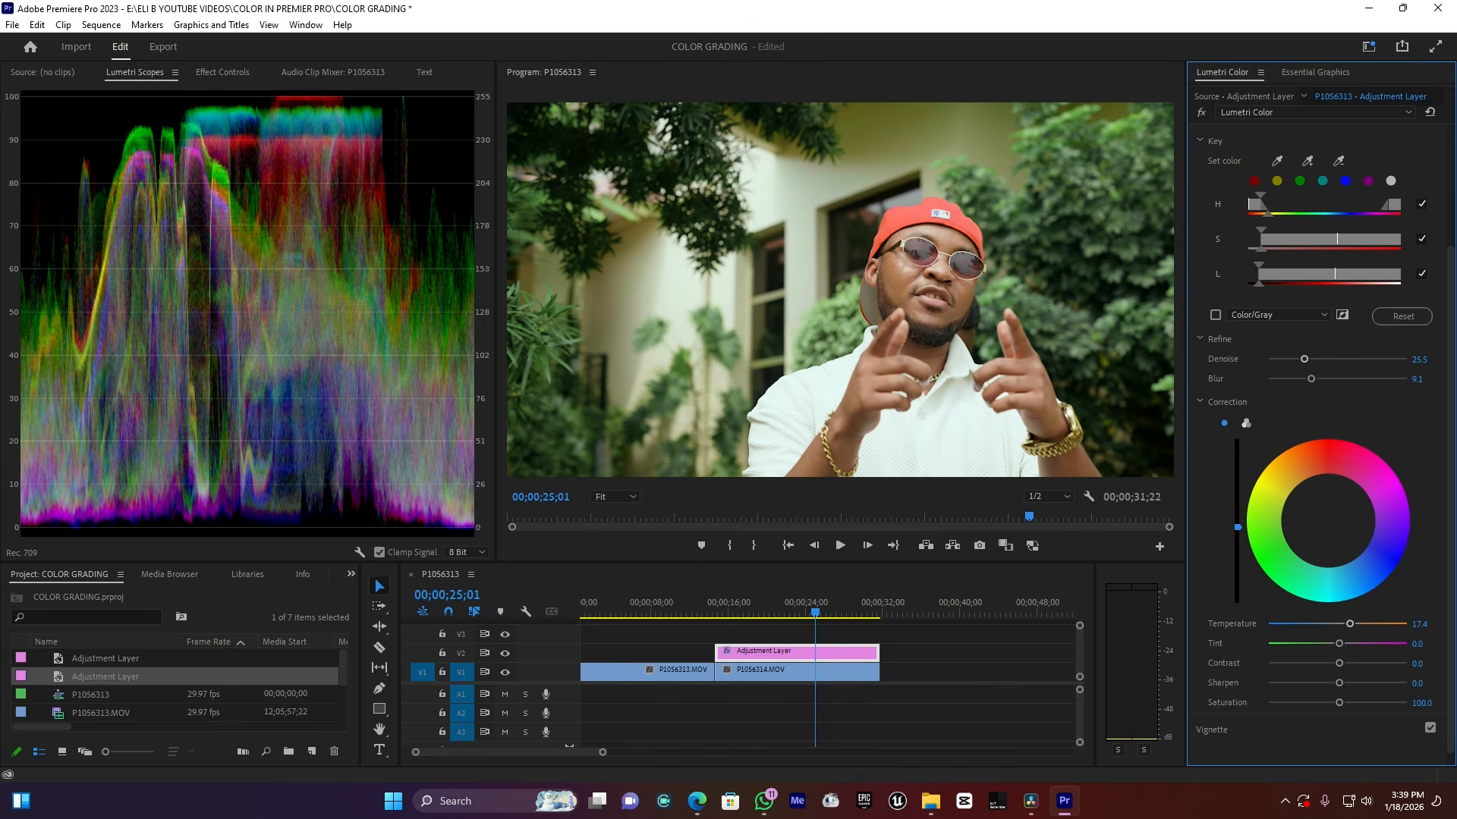
drag(1238, 527, 1238, 512)
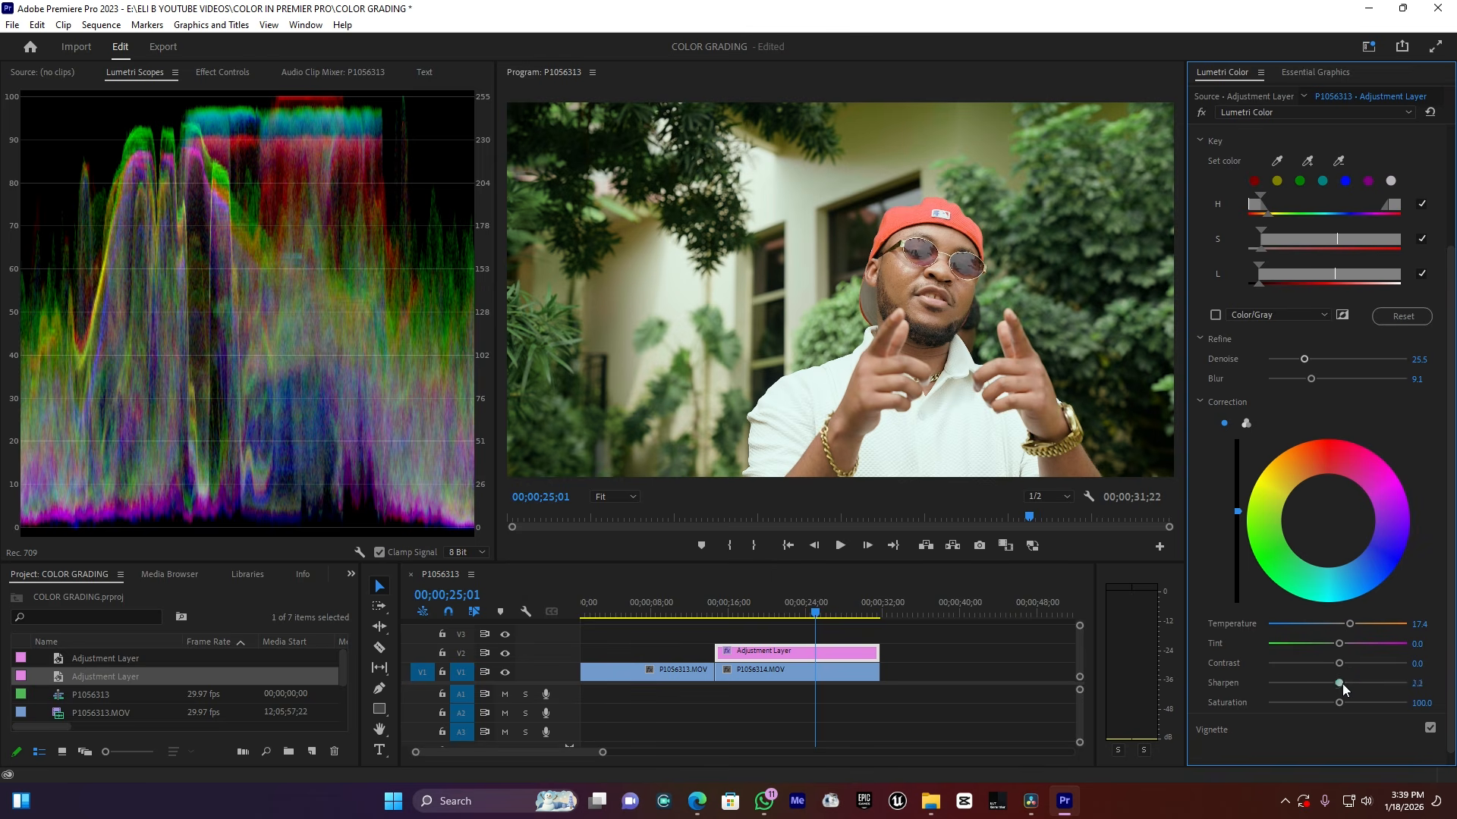
Step: Raise Sharpen slightly for the keyed skin and cap and close the HSL Secondary section
drag(1339, 686, 1349, 683)
scroll(1394, 435, up, 3)
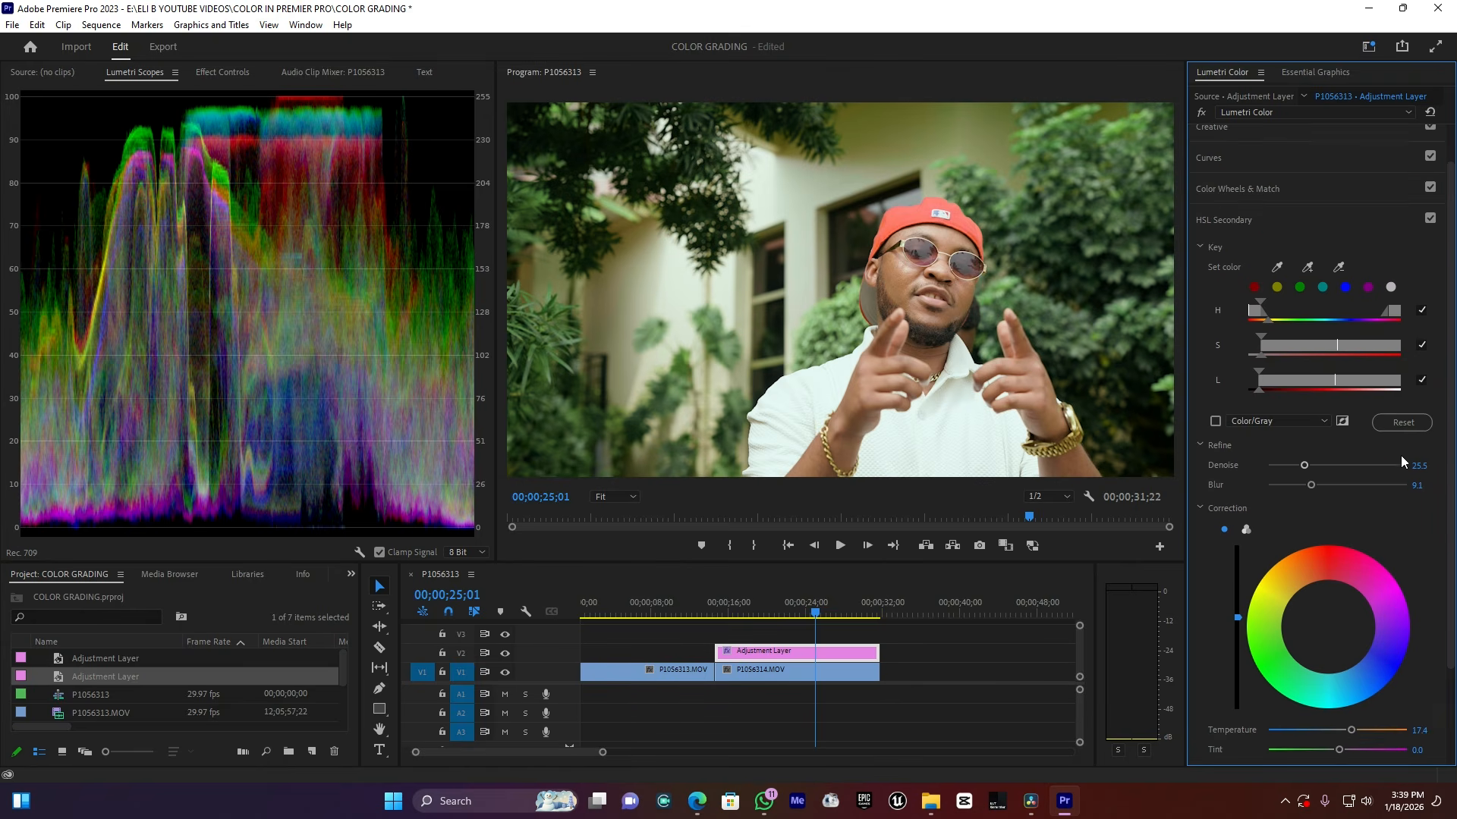
click(1227, 219)
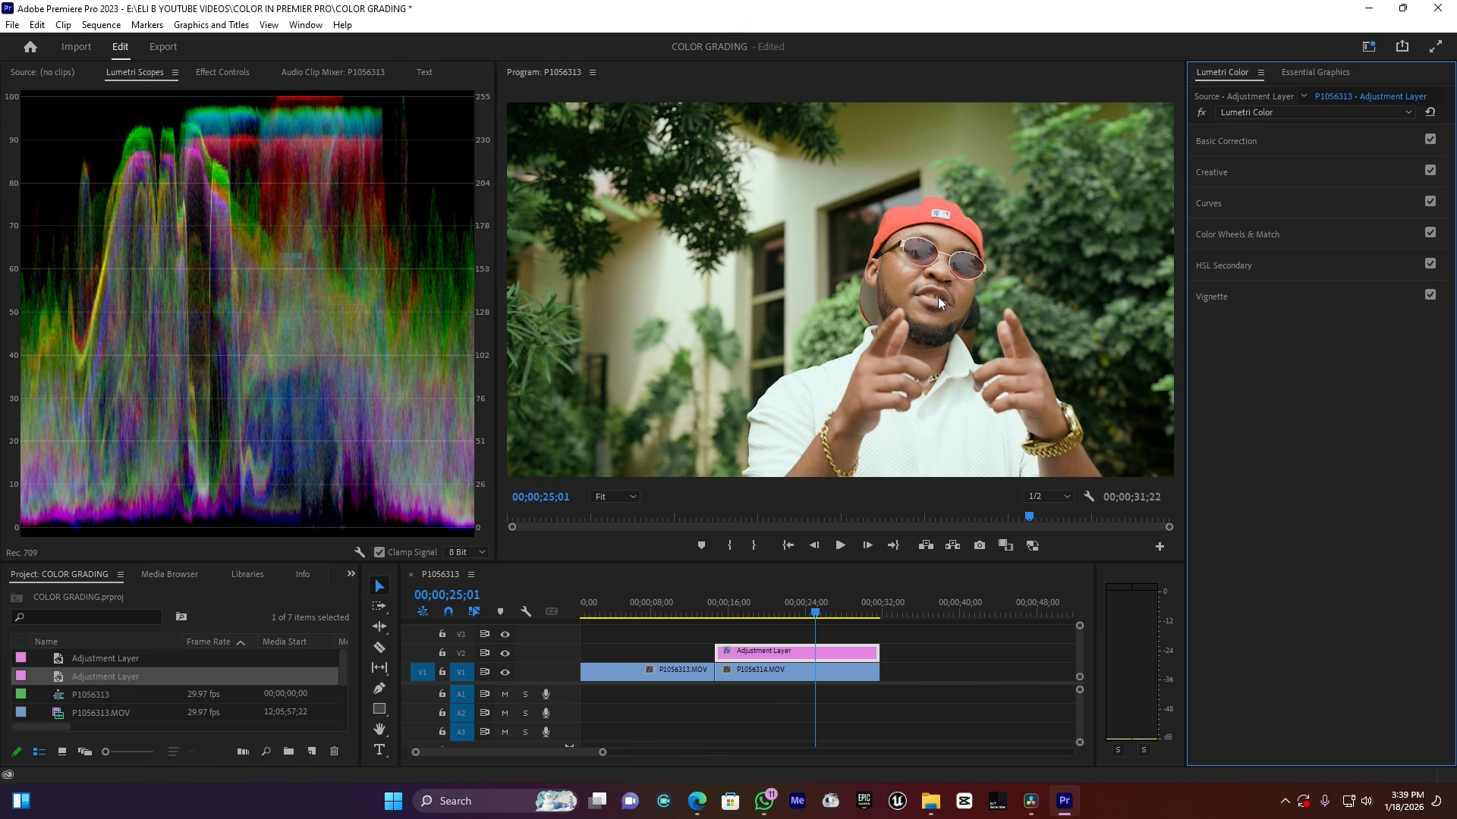
Step: Add a second adjustment layer on V3 above P1056314.MOV and key its reds in HSL Secondary with the Color/Gray mask shown
drag(88, 677, 878, 636)
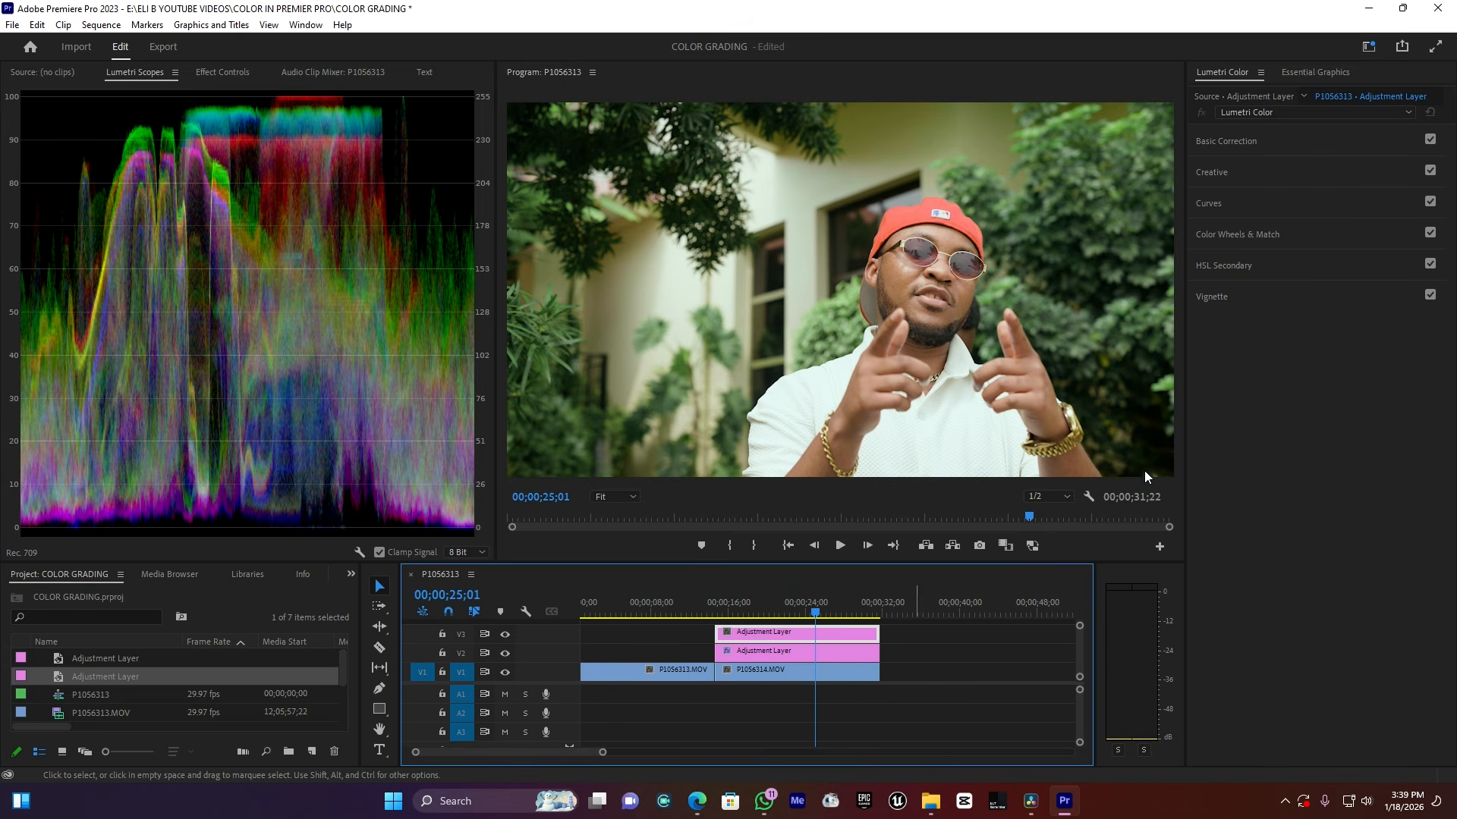
click(1237, 263)
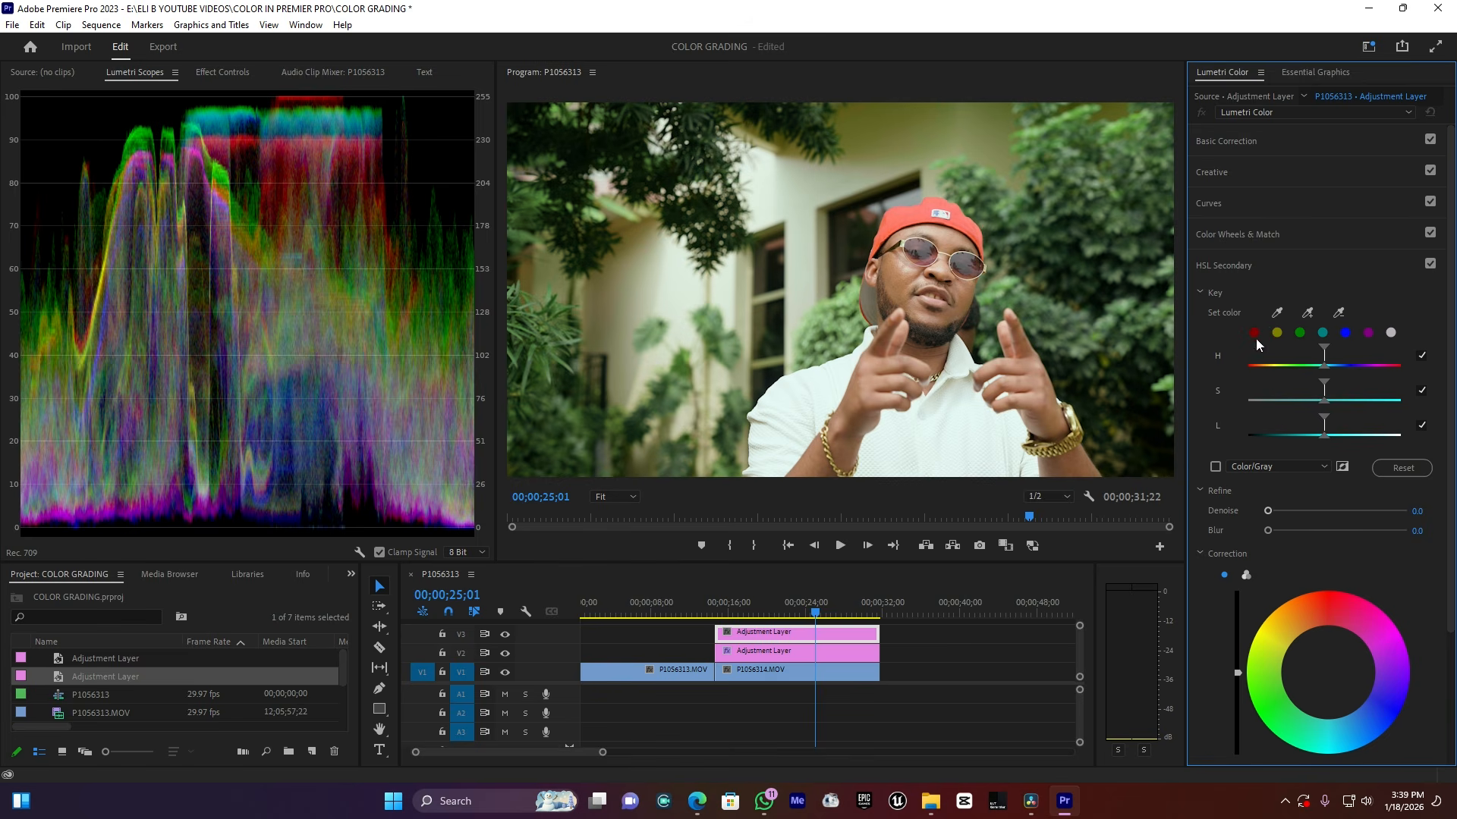
click(1216, 467)
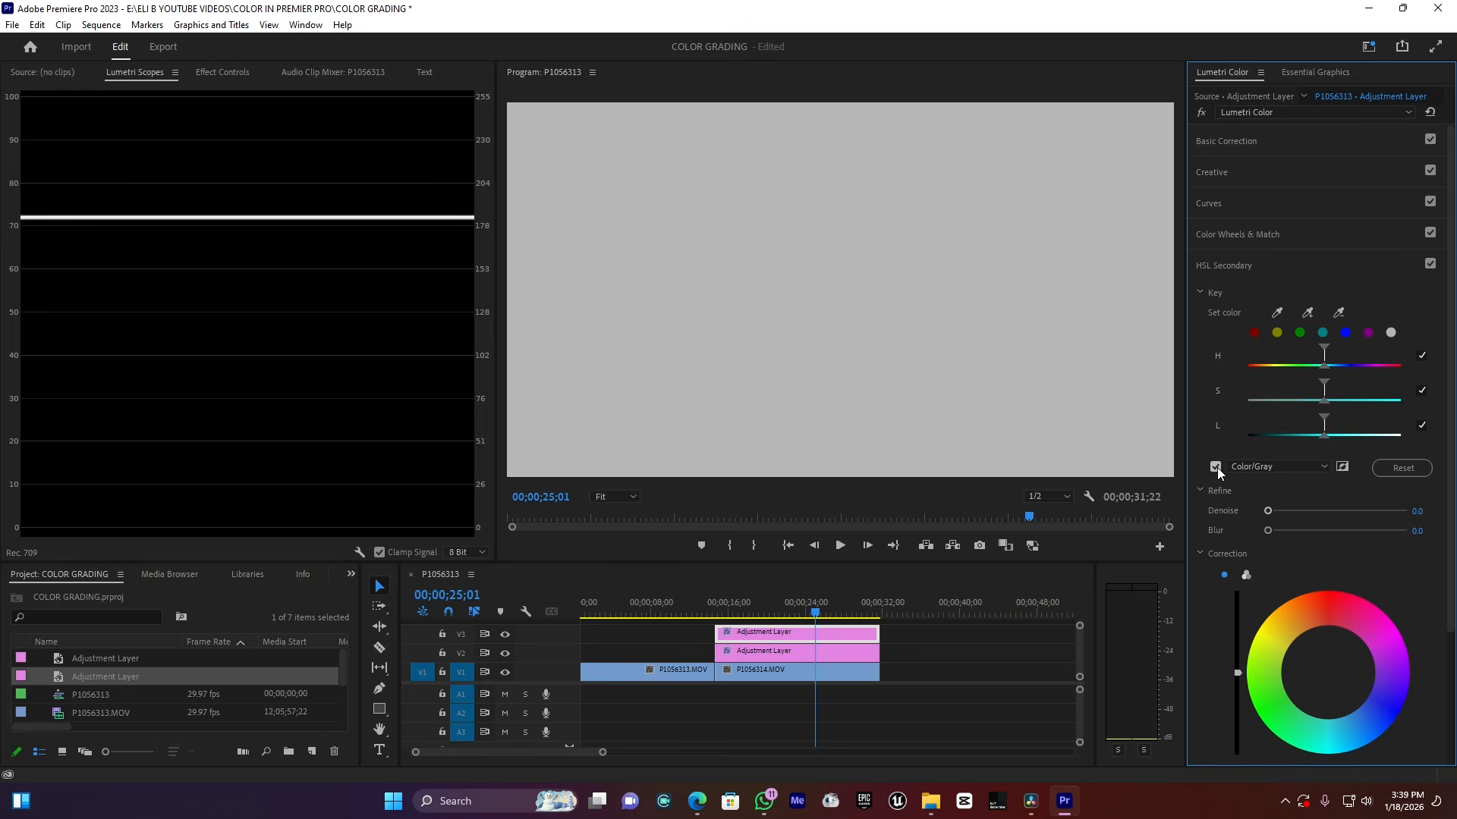
click(1254, 333)
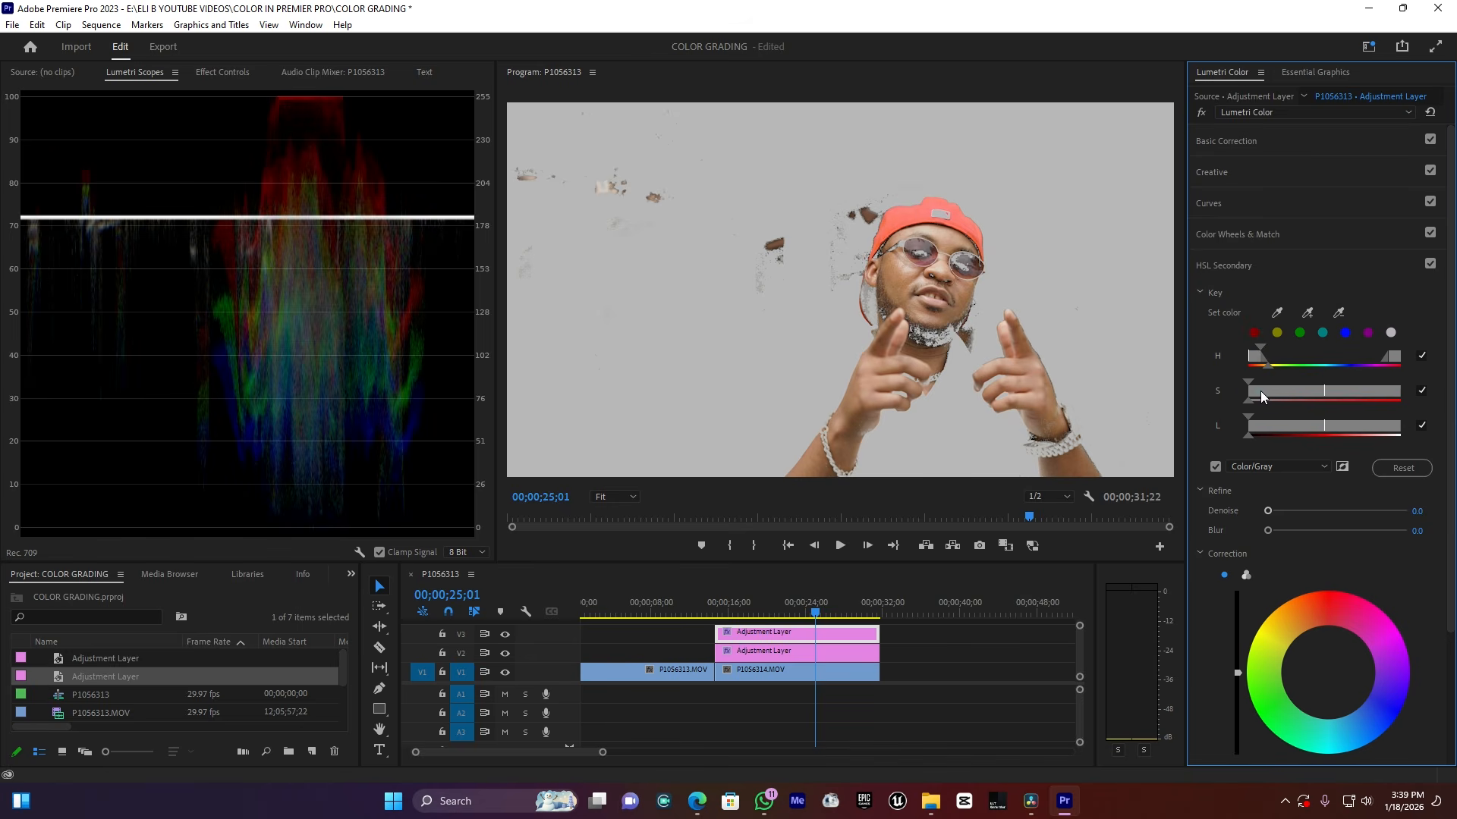
Step: Narrow the new key's saturation and luminance ranges slightly, set Denoise to 20.1 and Blur to 9.5, and invert the mask
drag(1272, 426, 1276, 426)
drag(1284, 512, 1294, 512)
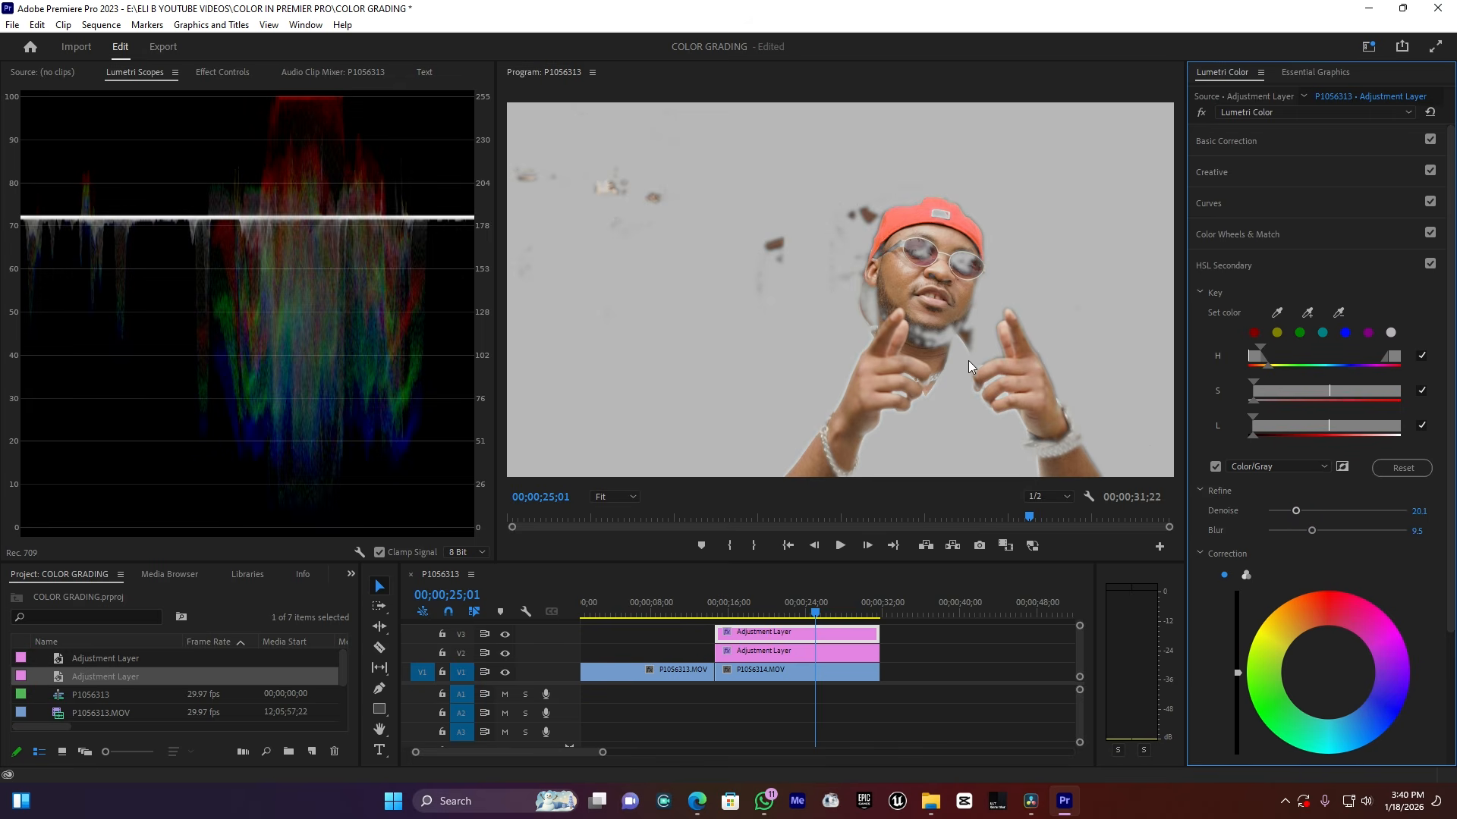
click(1343, 468)
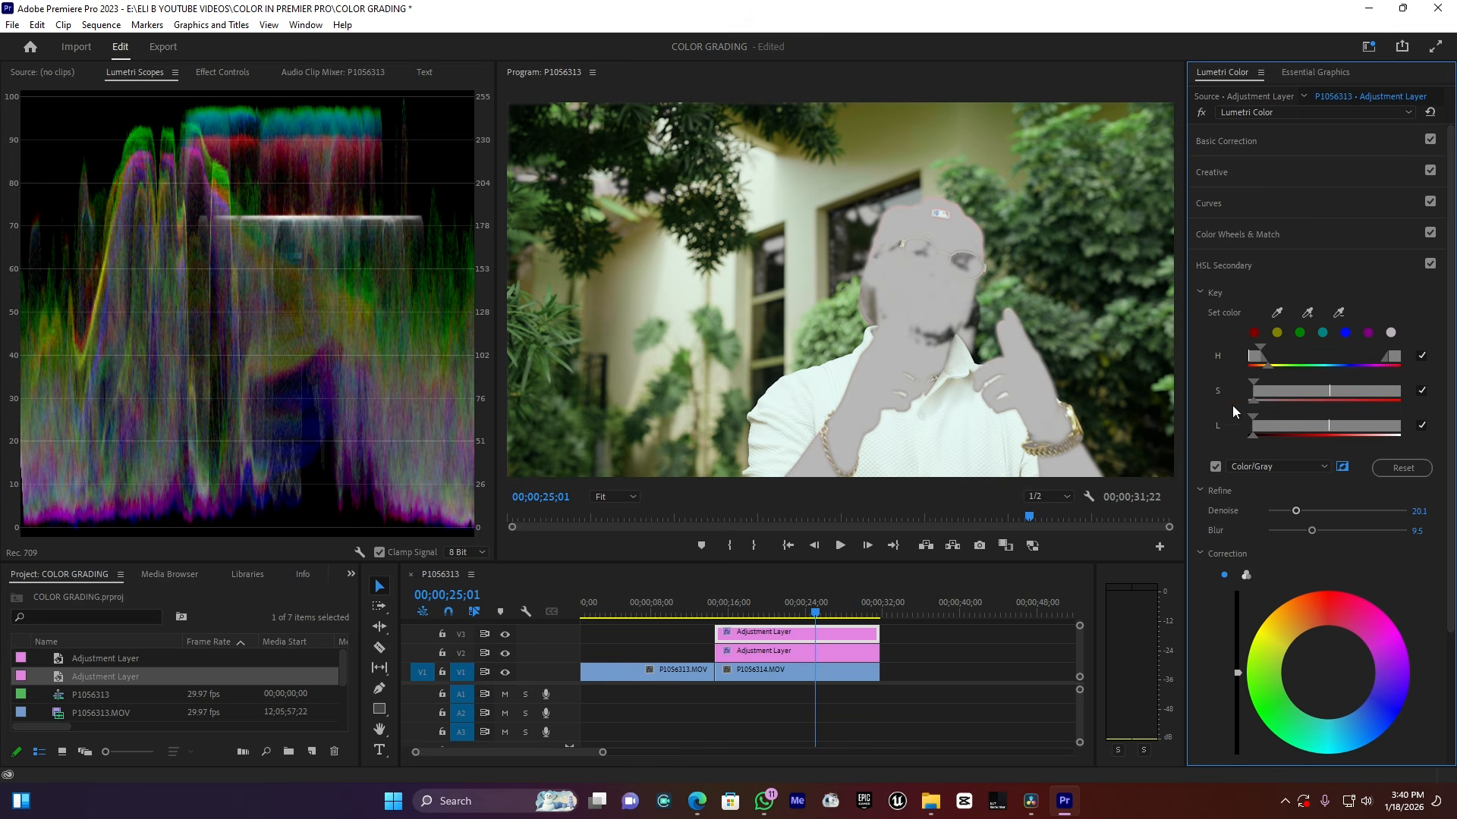
Step: Shift the background's HSL correction wheel slightly toward green-cyan, lower its brightness slightly, and set Temperature to -9.8
scroll(1387, 568, down, 3)
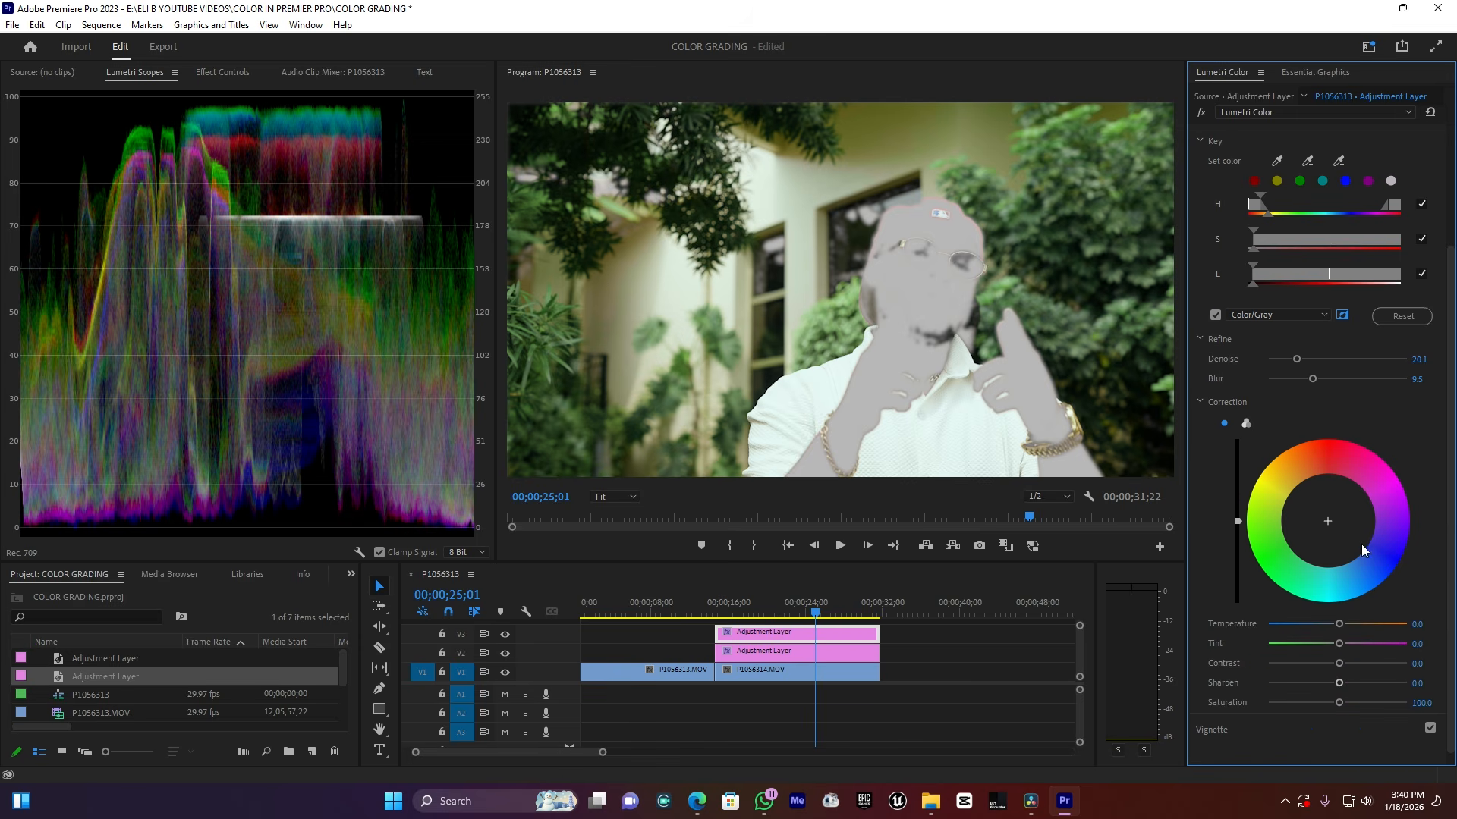
drag(1329, 525, 1324, 532)
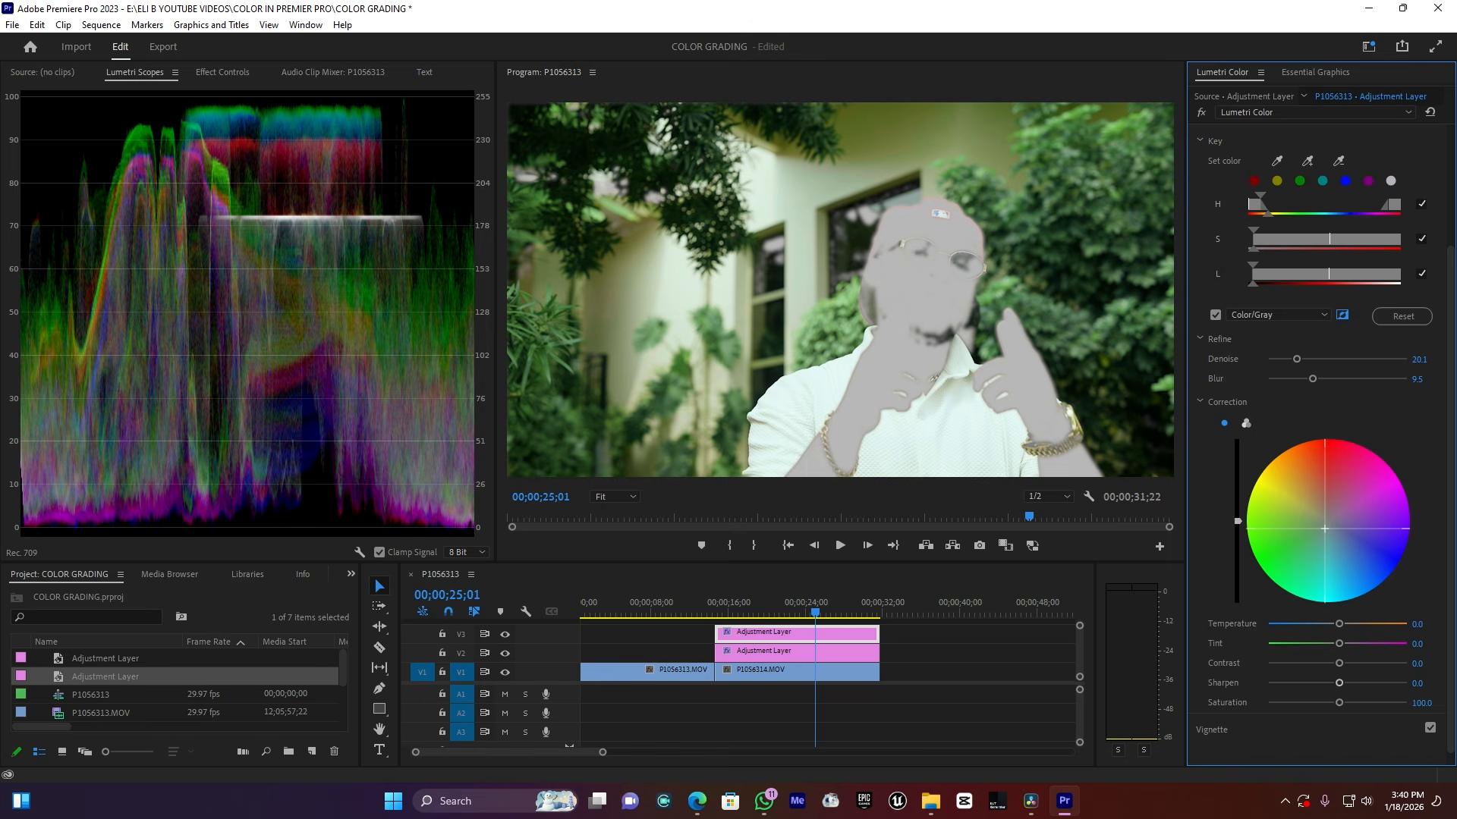
scroll(1351, 535, down, 1)
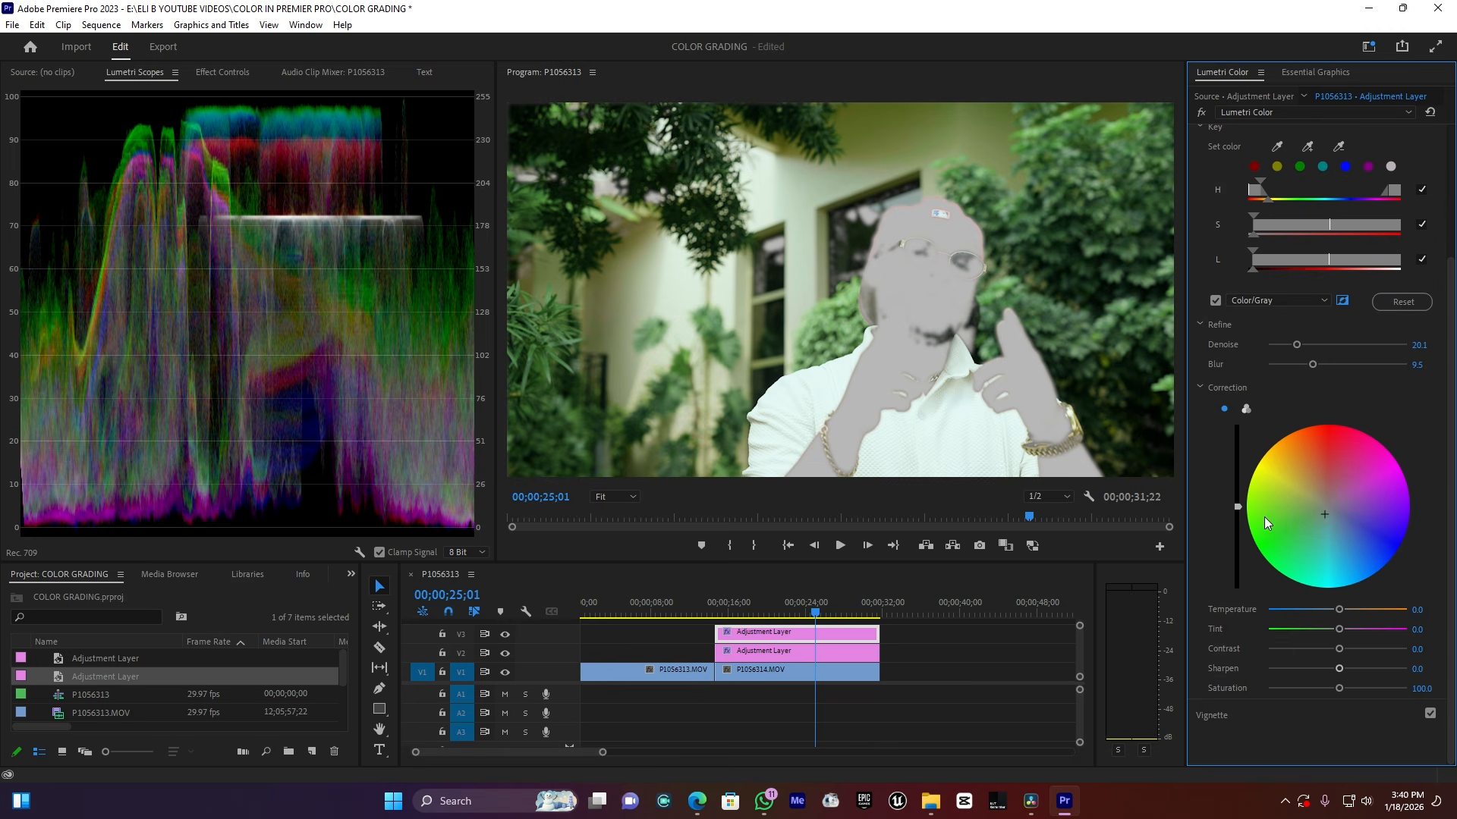
drag(1238, 509, 1238, 511)
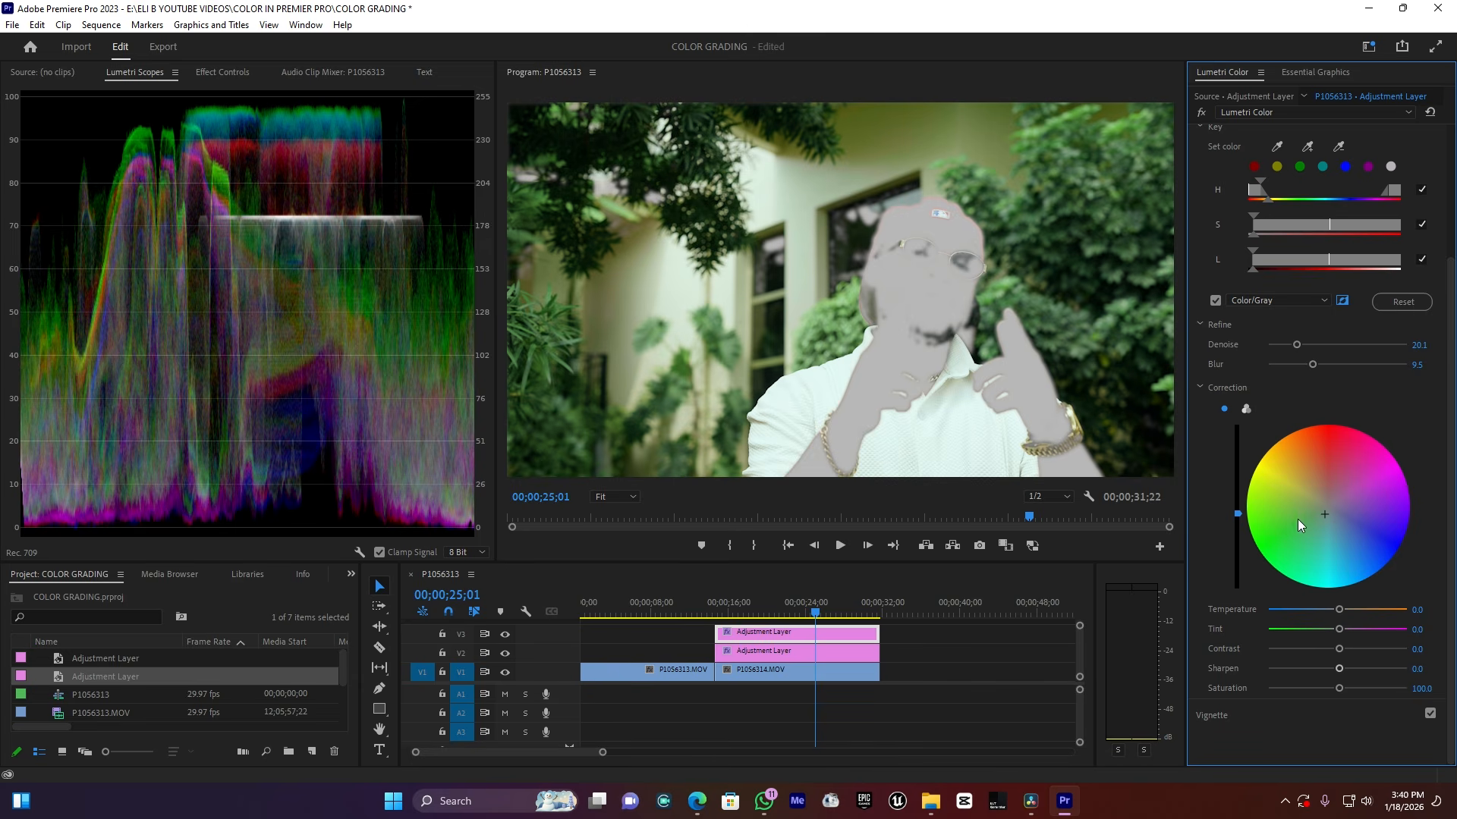
click(1329, 610)
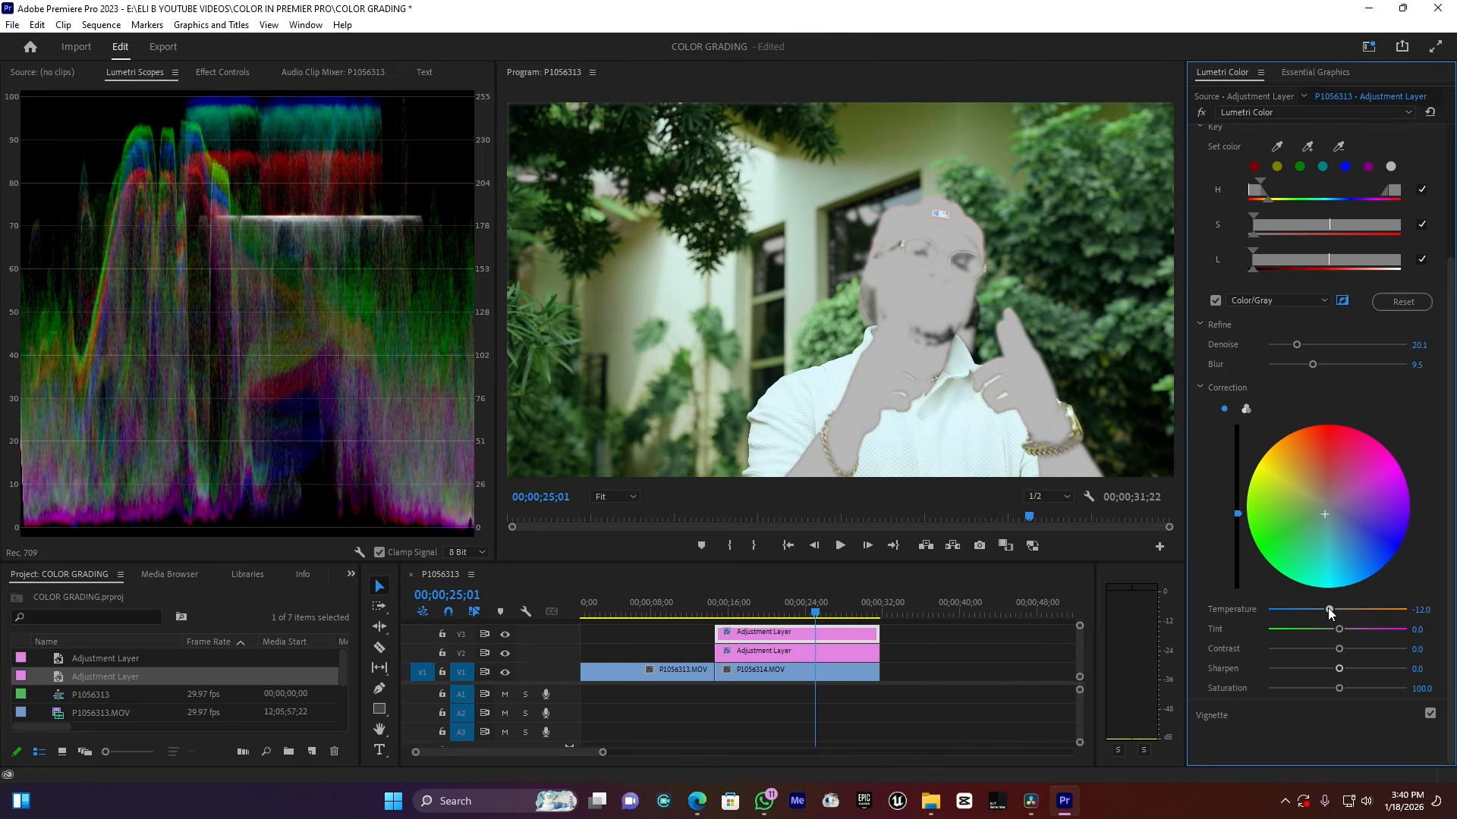
drag(1329, 611, 1331, 612)
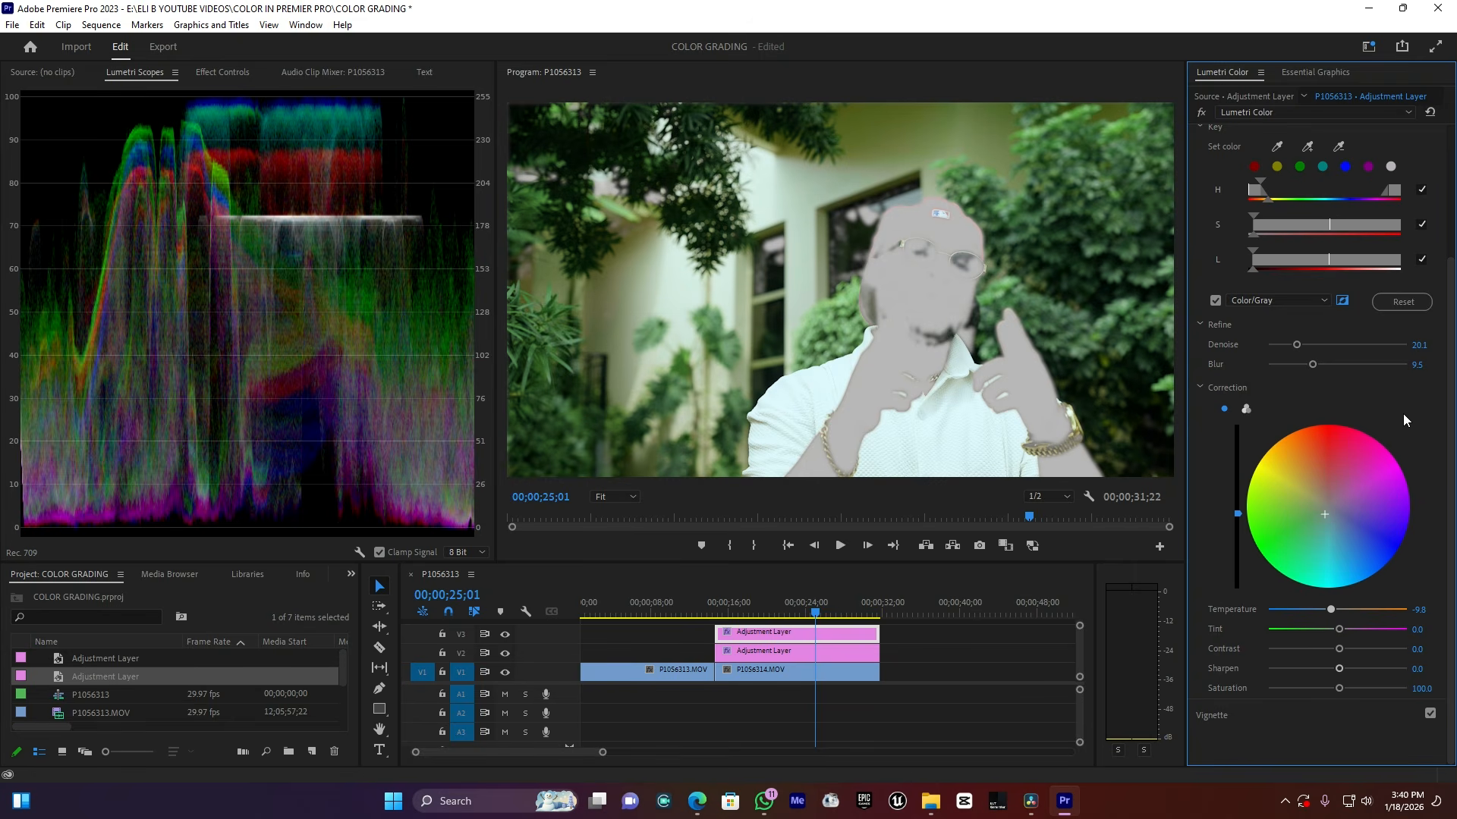
Step: Hide the key mask and toggle track V3's visibility off and on to compare the background correction
click(1217, 302)
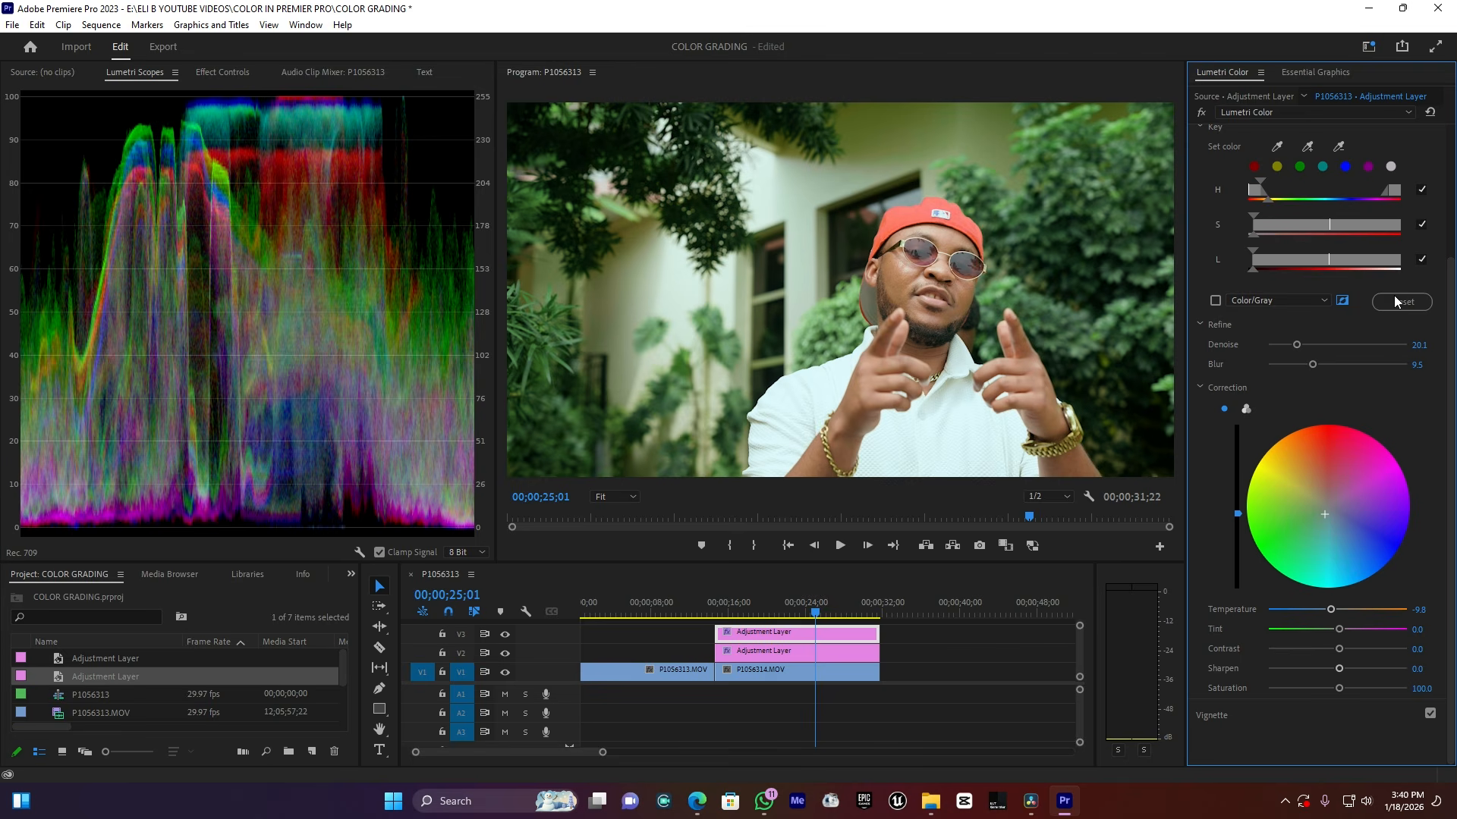
click(504, 634)
click(505, 634)
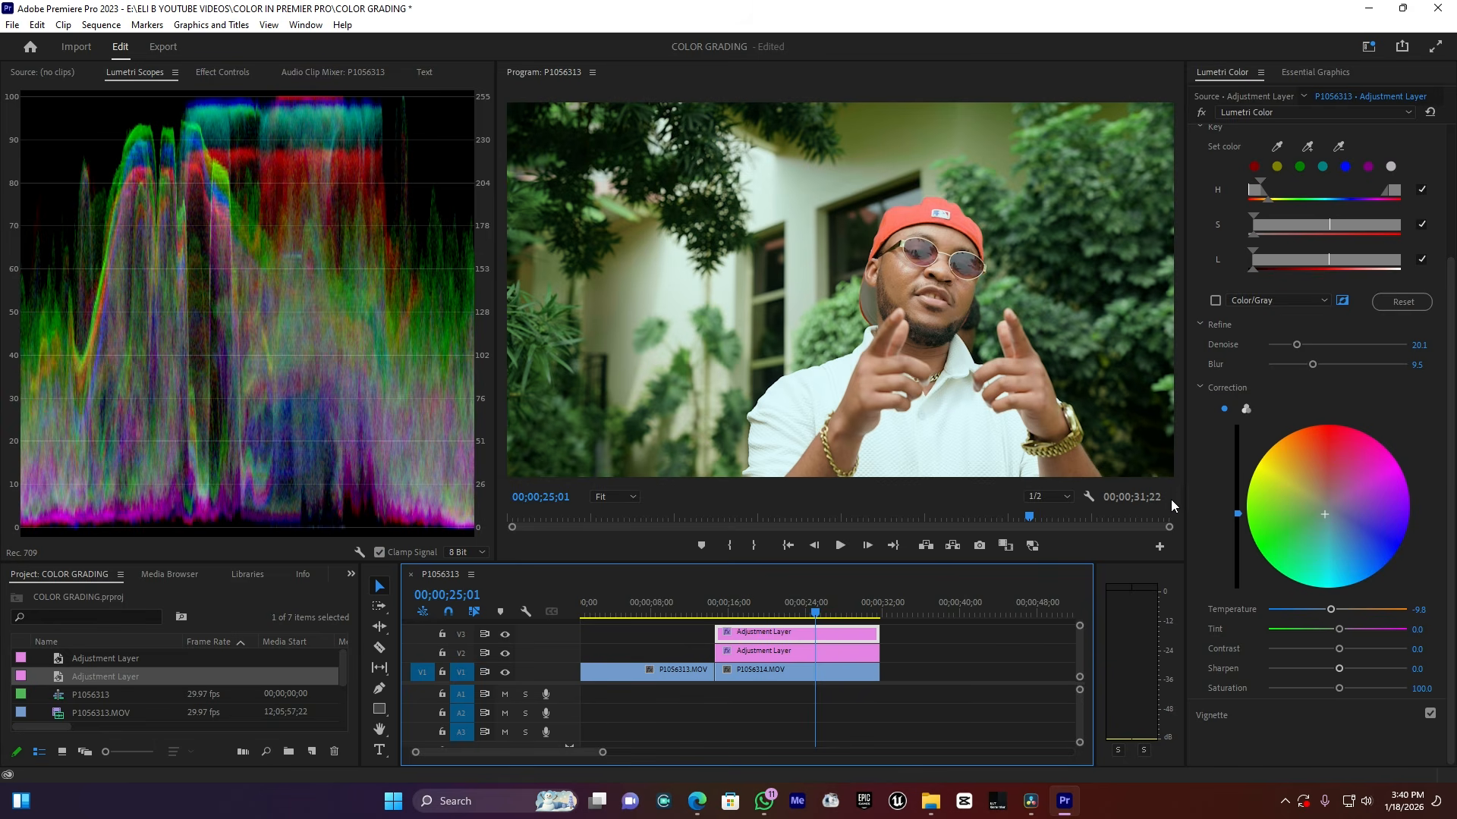
Step: Close HSL Secondary and add a dark vignette with Amount -2.5 on the V3 adjustment layer
scroll(1207, 474, up, 4)
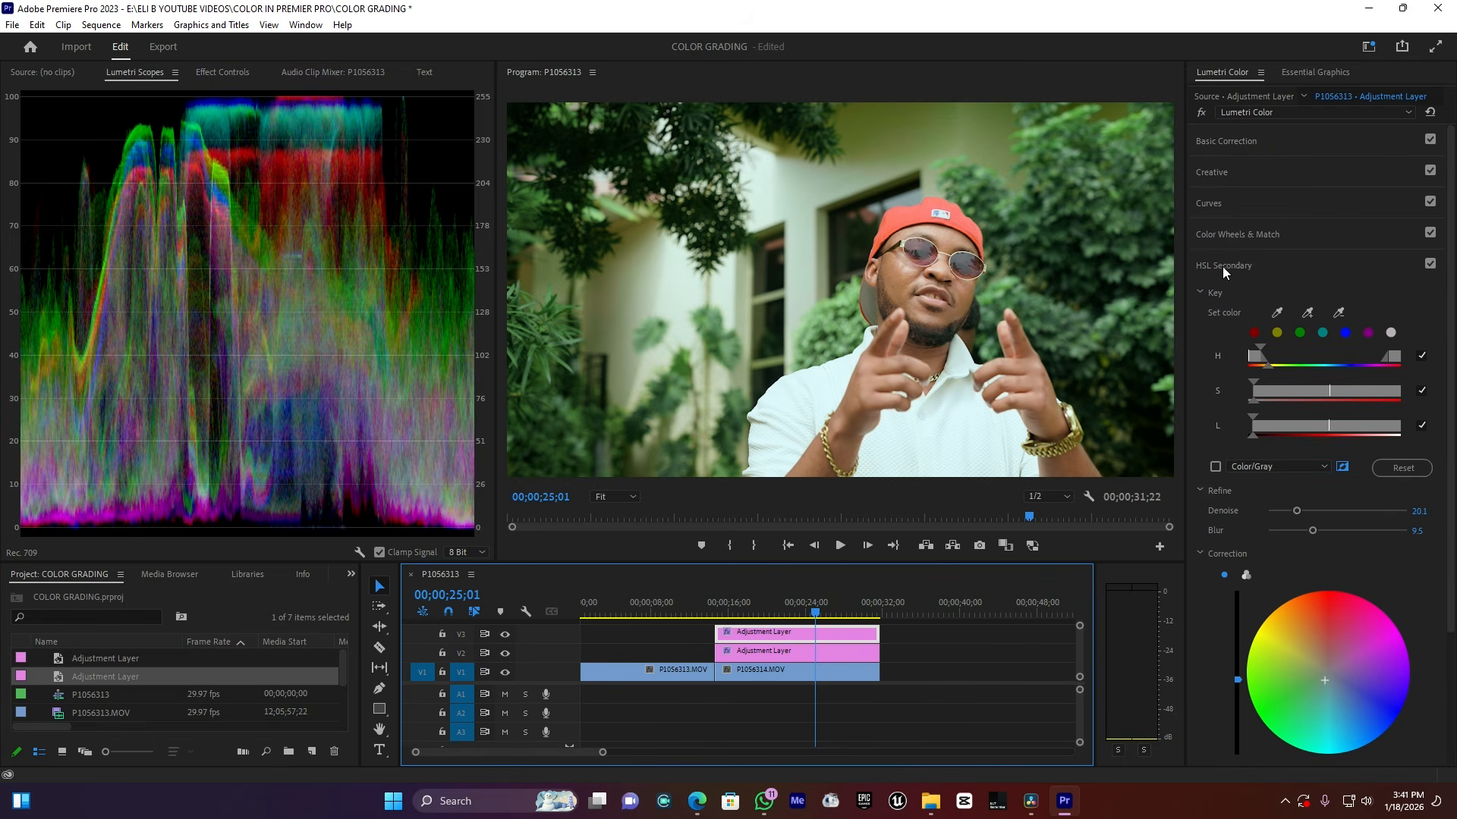
click(1223, 267)
click(1223, 297)
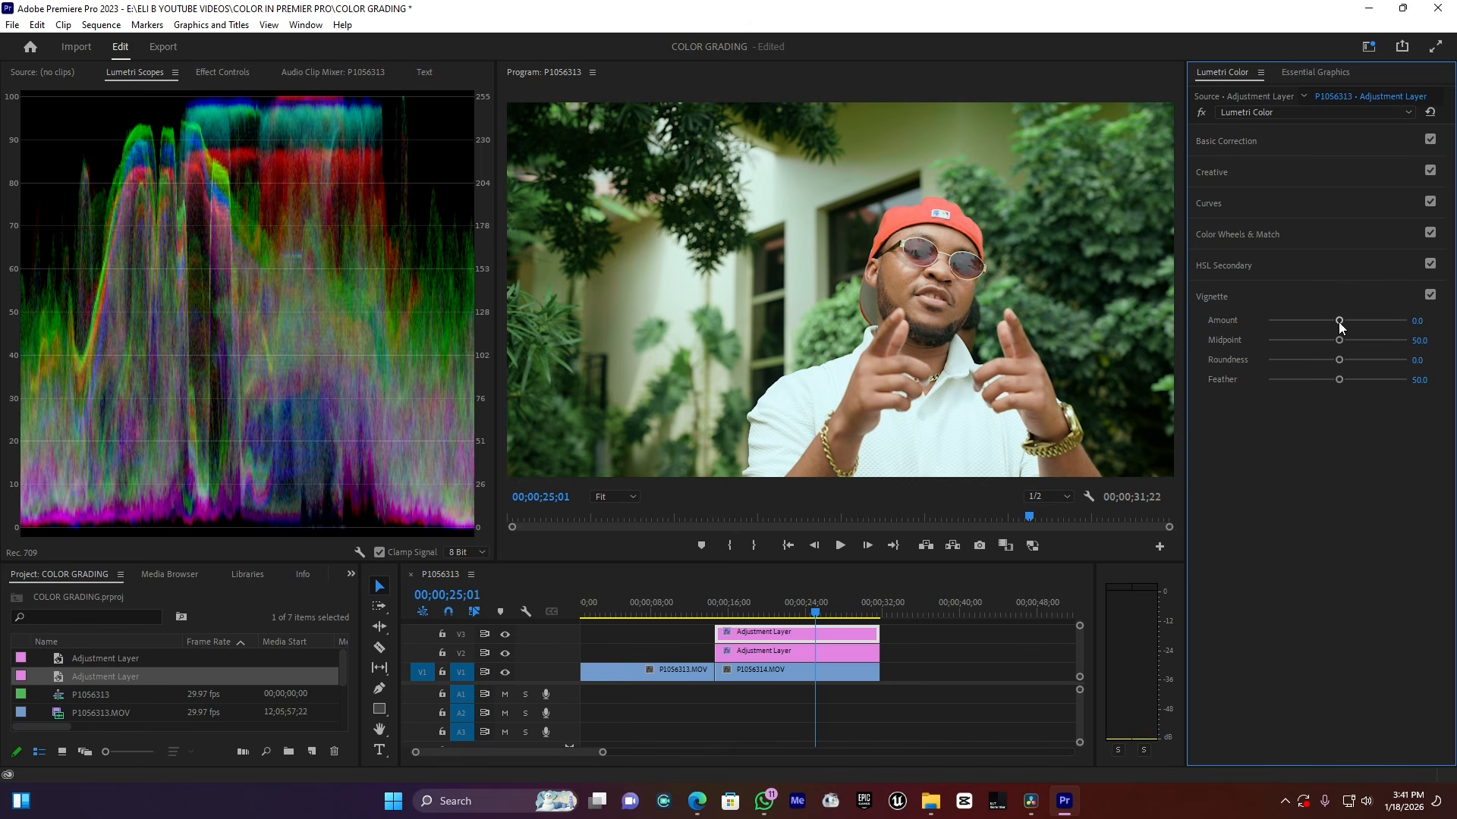
drag(1339, 321, 1282, 321)
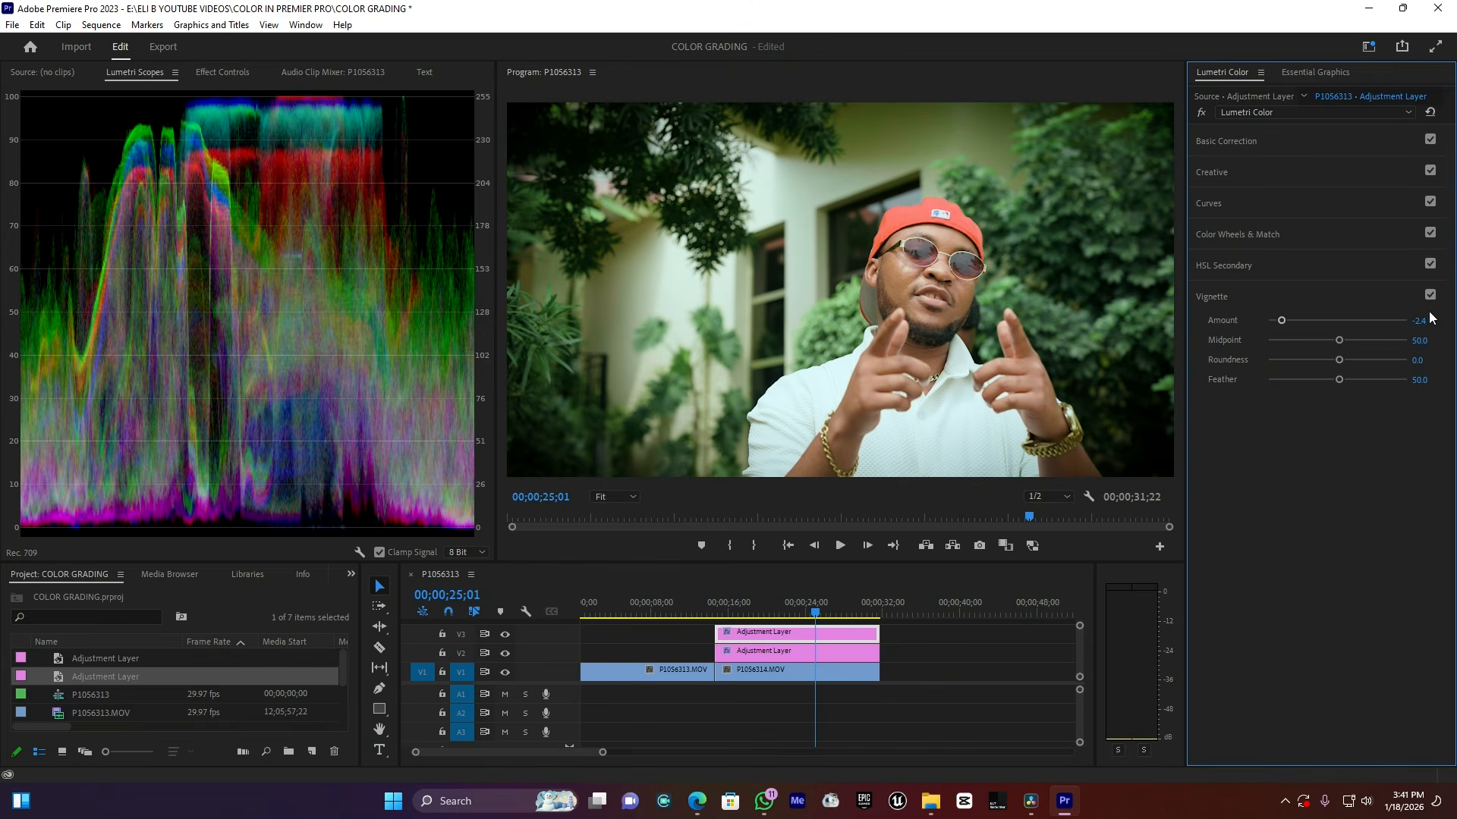
drag(1279, 321, 1278, 321)
Step: Review the finished grade at several points along P1056314.MOV in the timeline
click(777, 607)
click(802, 606)
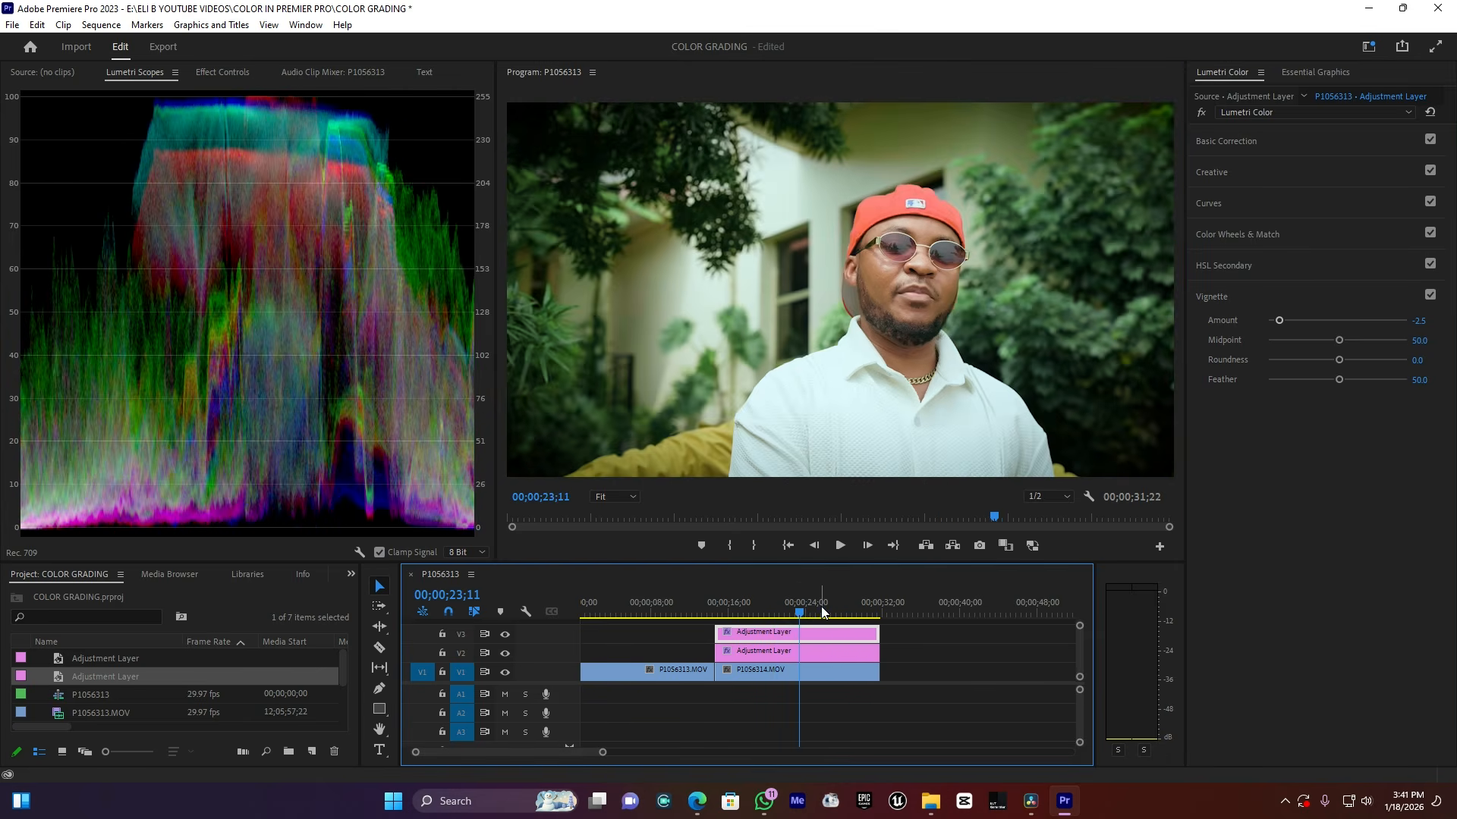
click(825, 611)
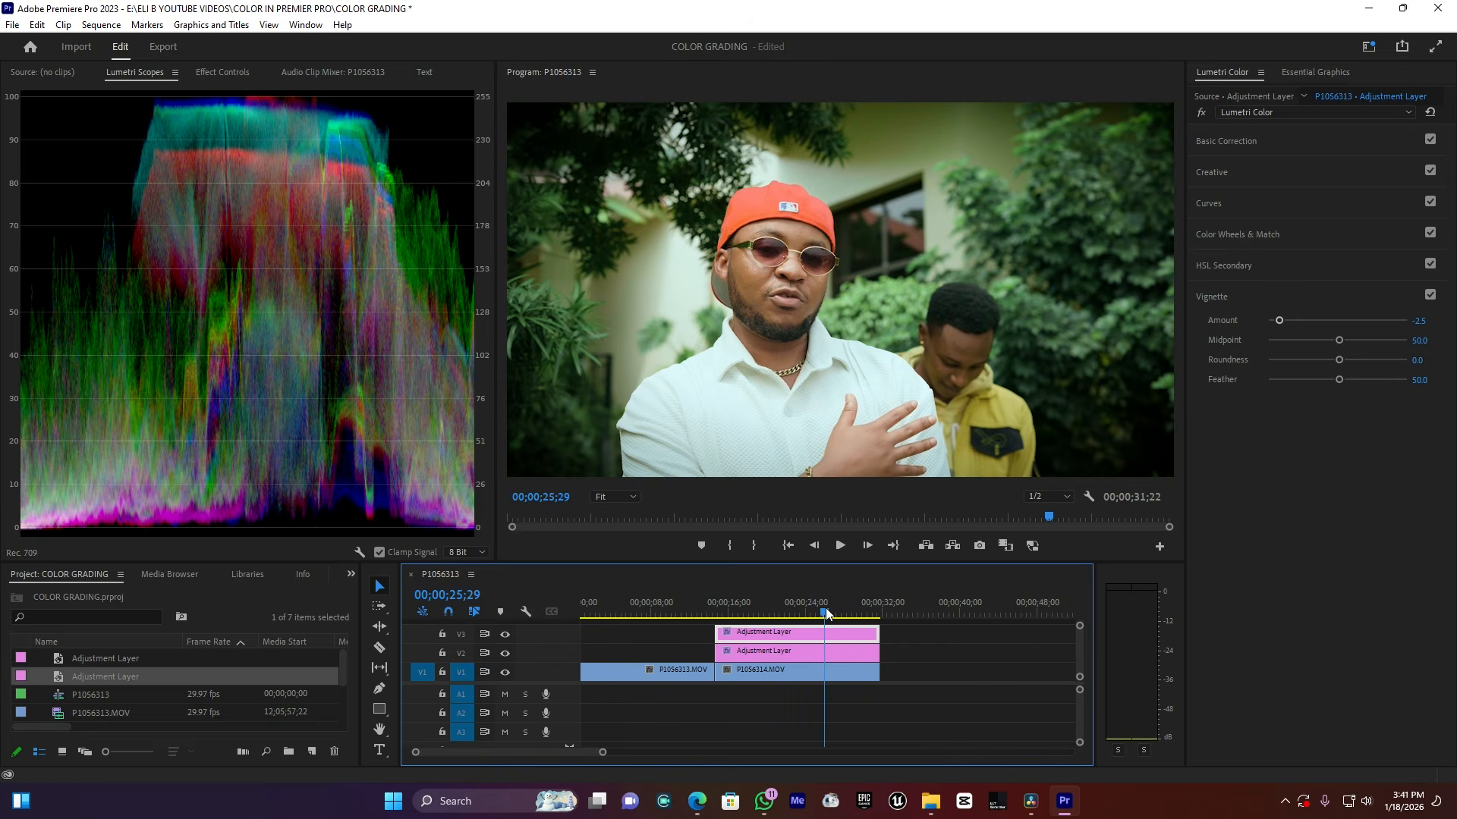
click(842, 611)
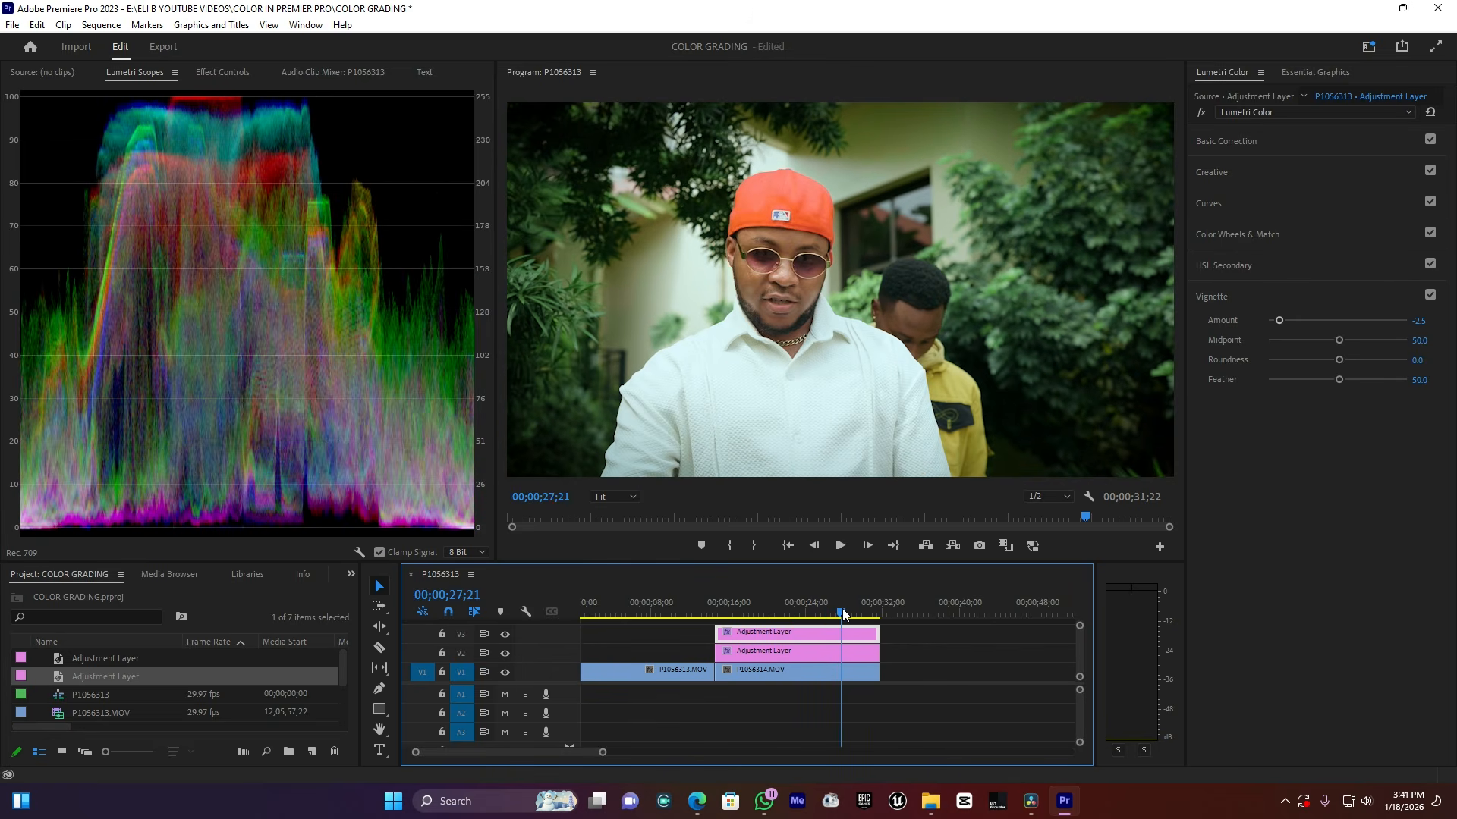